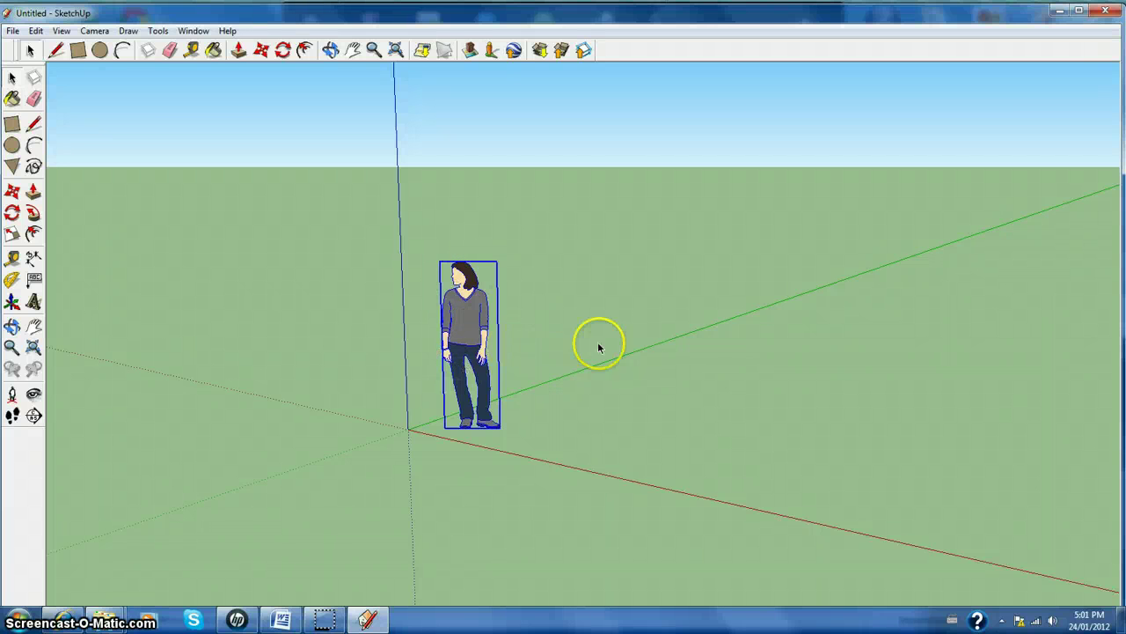
# - Draw a large ground rectangle starting on the green axis beyond the figure and extending well past the red axis
pyautogui.click(599, 348)
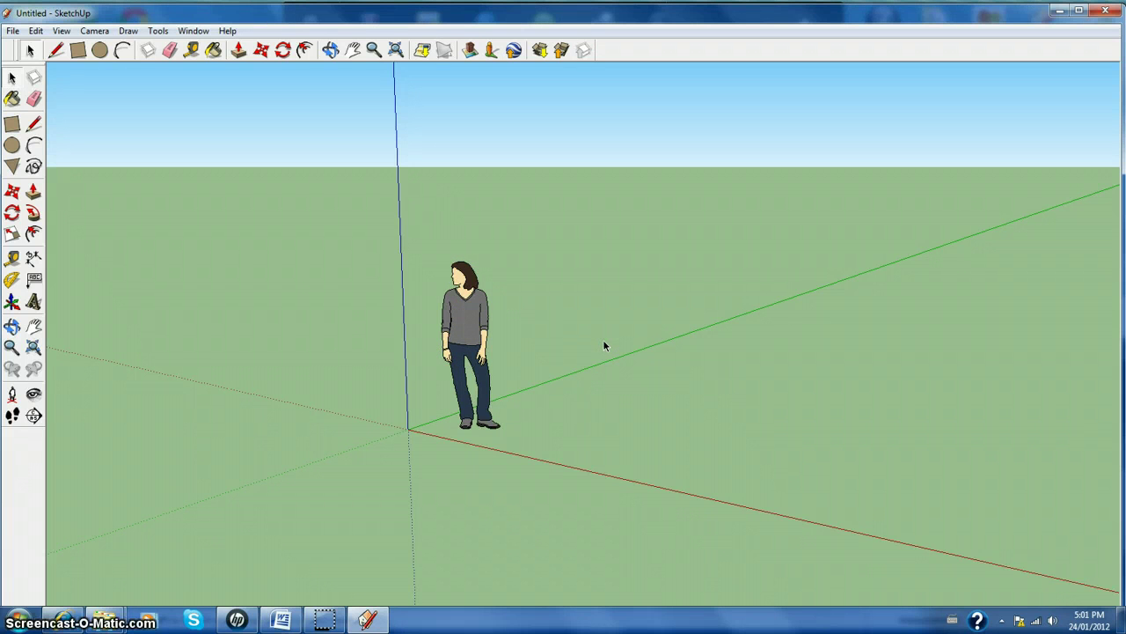
pyautogui.click(80, 50)
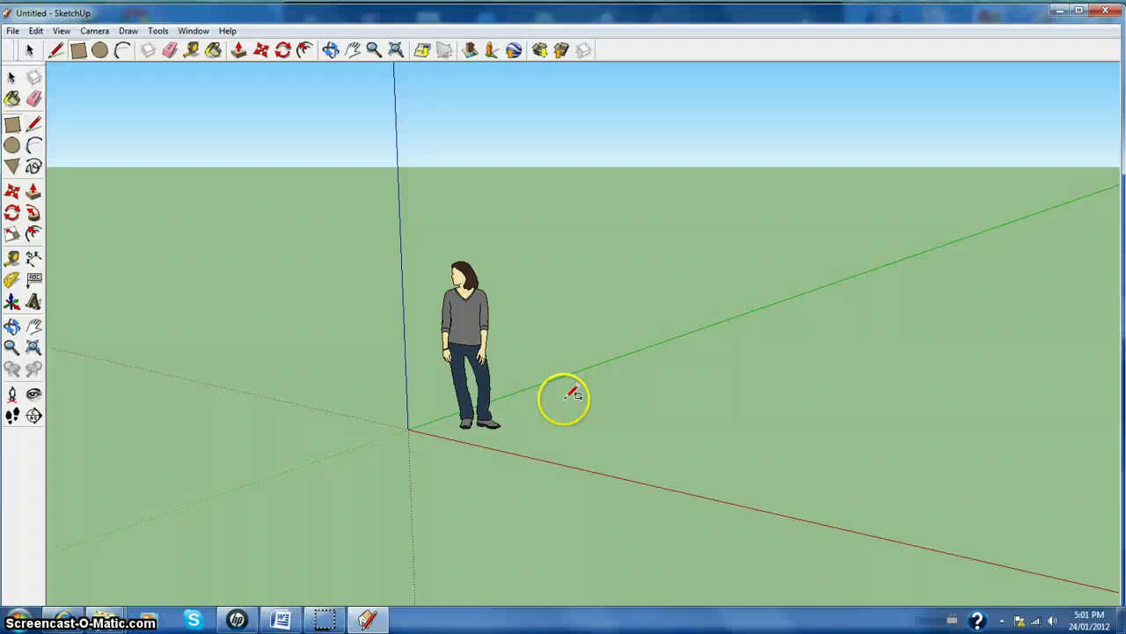
pyautogui.click(635, 353)
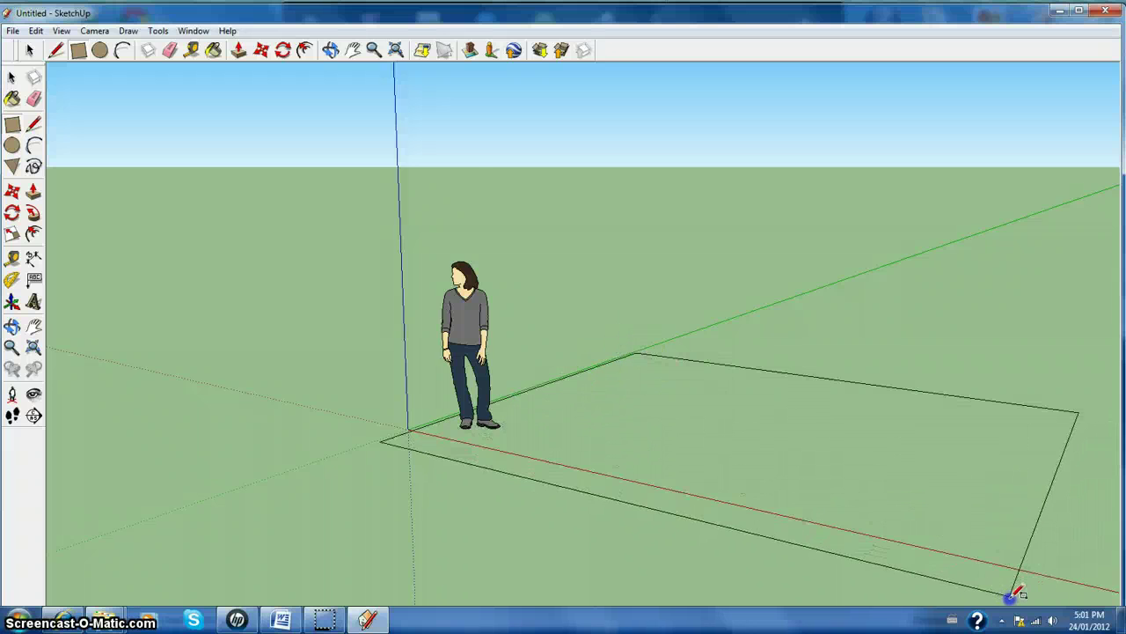
pyautogui.keyDown('shift'); pyautogui.moveTo(986, 602); pyautogui.dragTo(928, 573, button='middle'); pyautogui.keyUp('shift')
pyautogui.click(890, 432)
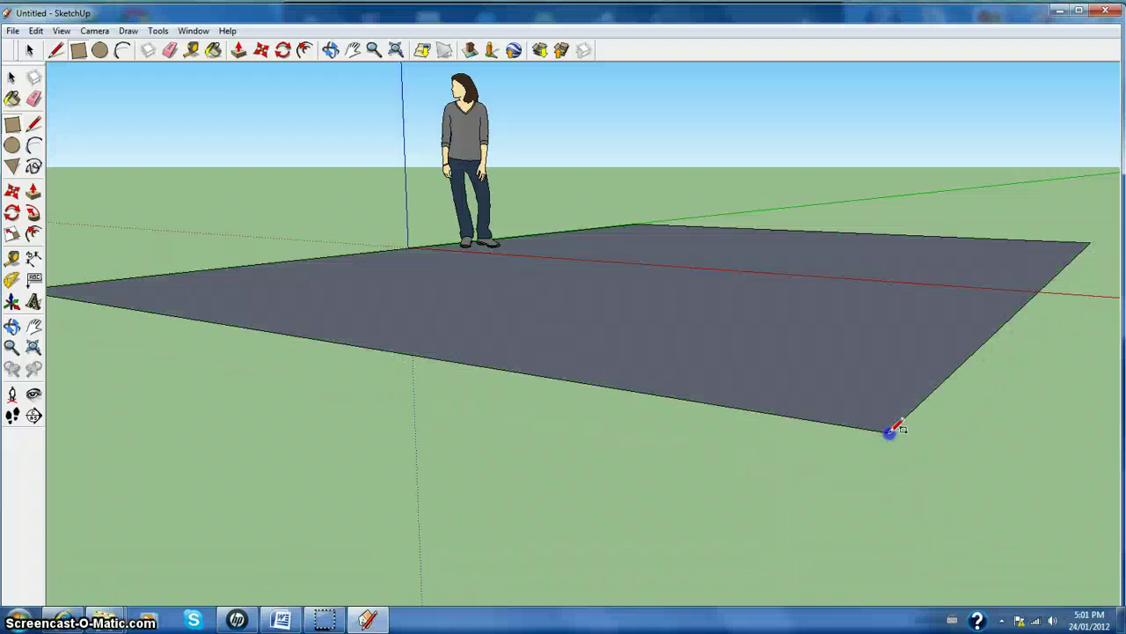
# - Extrude the ground rectangle upward into a tall box with Push/Pull
pyautogui.click(329, 49)
pyautogui.scroll(1, 493, 338)
pyautogui.scroll(-1, 493, 337)
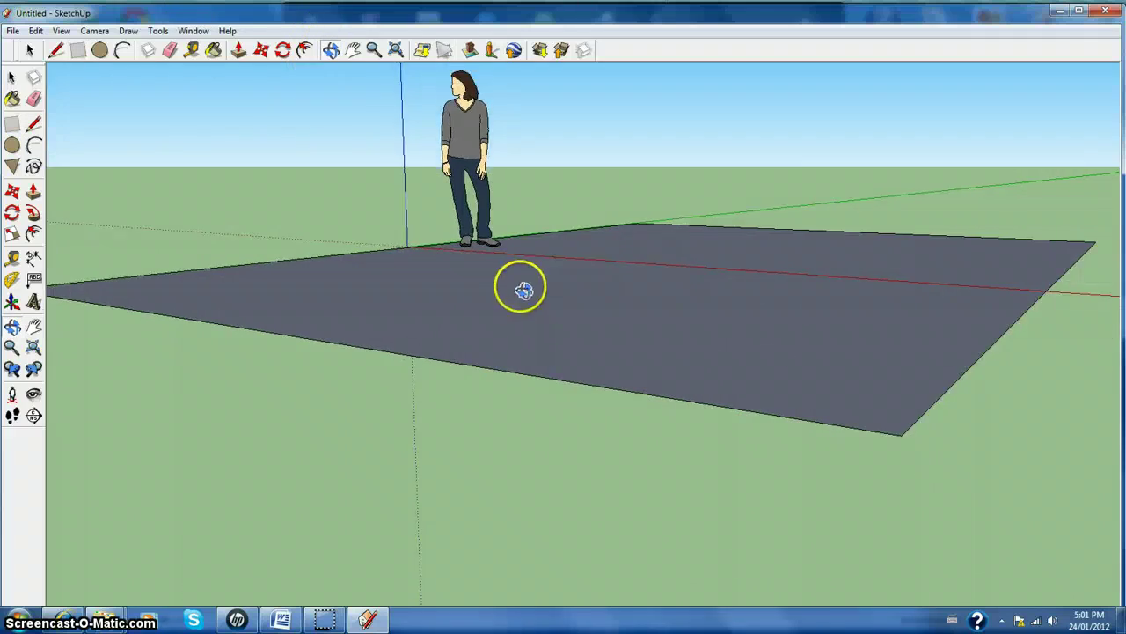
pyautogui.moveTo(523, 290); pyautogui.dragTo(686, 539)
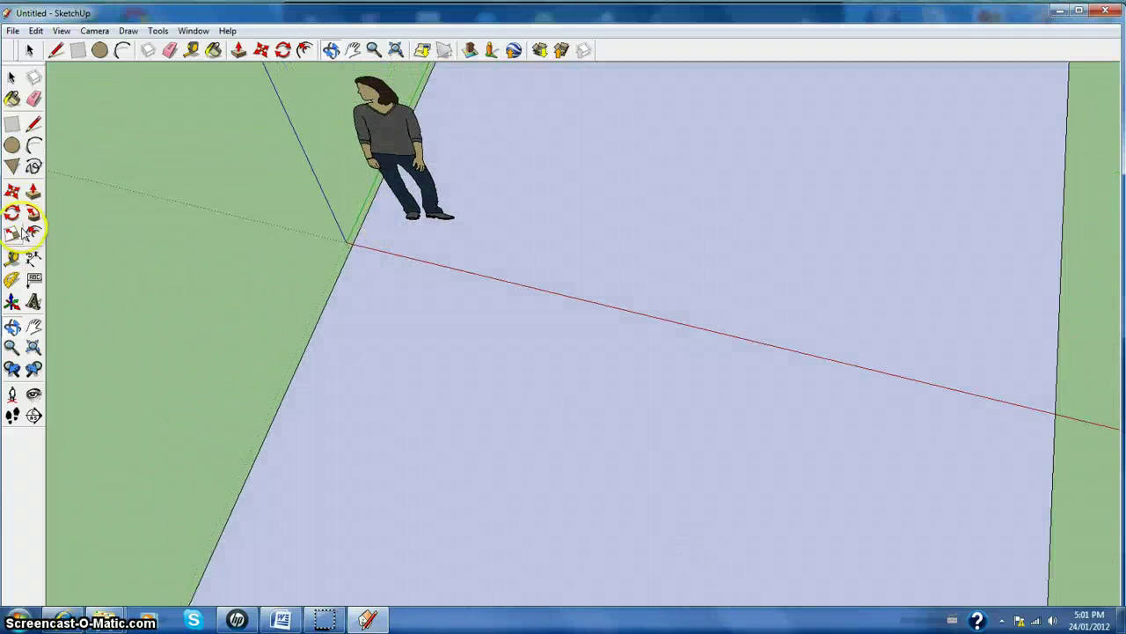
pyautogui.click(34, 191)
pyautogui.moveTo(582, 247); pyautogui.dragTo(252, 159)
# - Draw a small horizontal window rectangle on the box's wall, just beside the blue axis
pyautogui.click(330, 51)
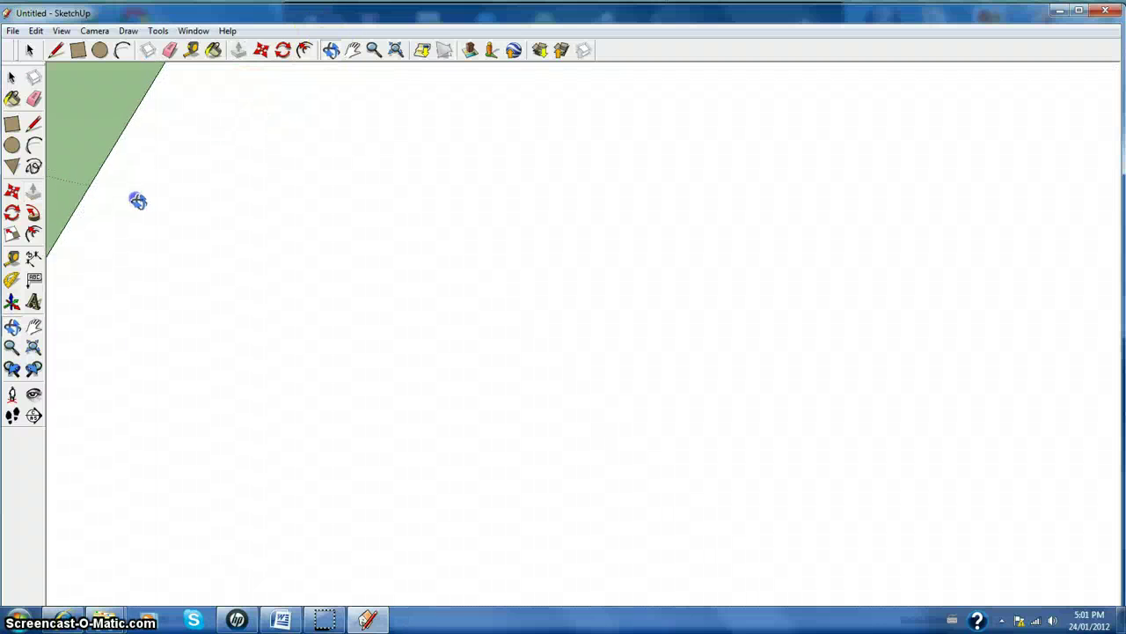
pyautogui.moveTo(137, 201); pyautogui.dragTo(707, 126)
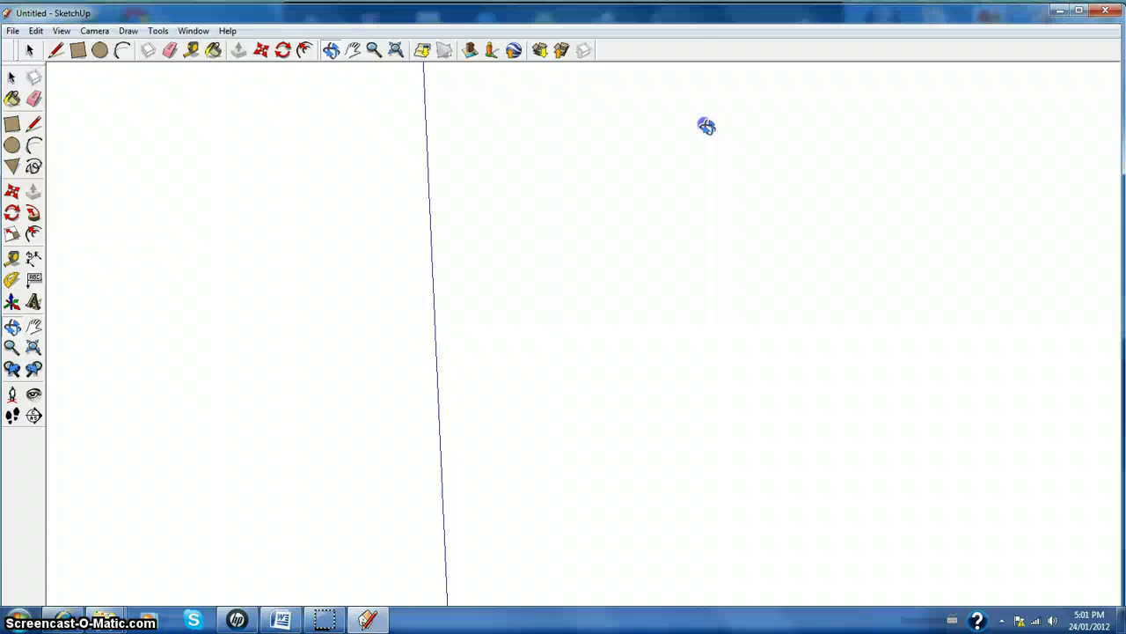
pyautogui.click(56, 50)
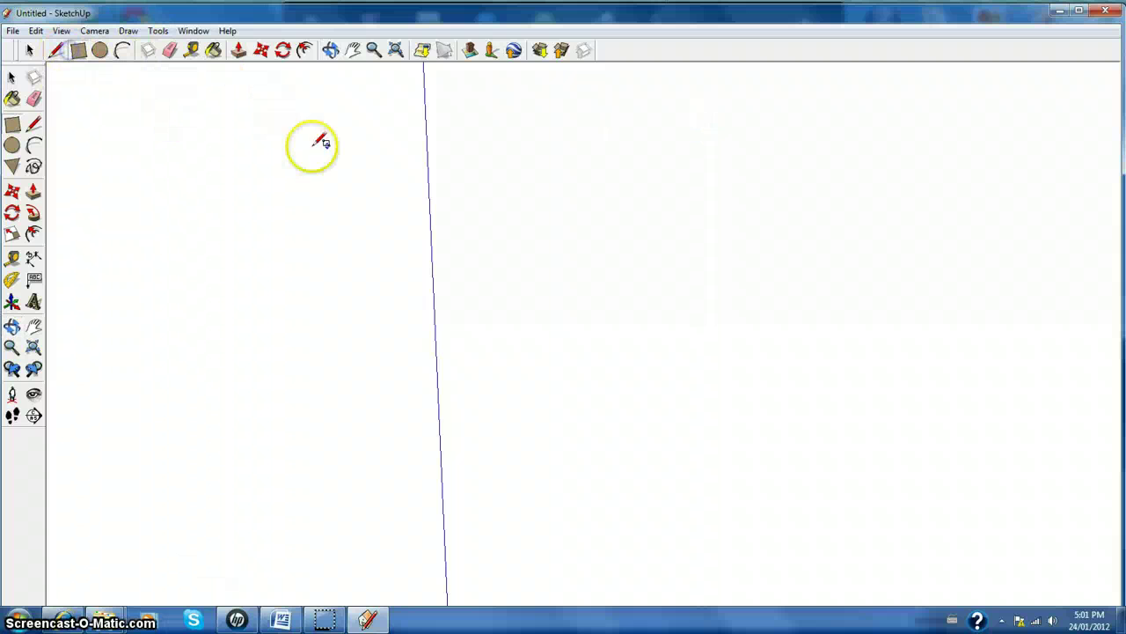
pyautogui.click(502, 145)
pyautogui.click(676, 230)
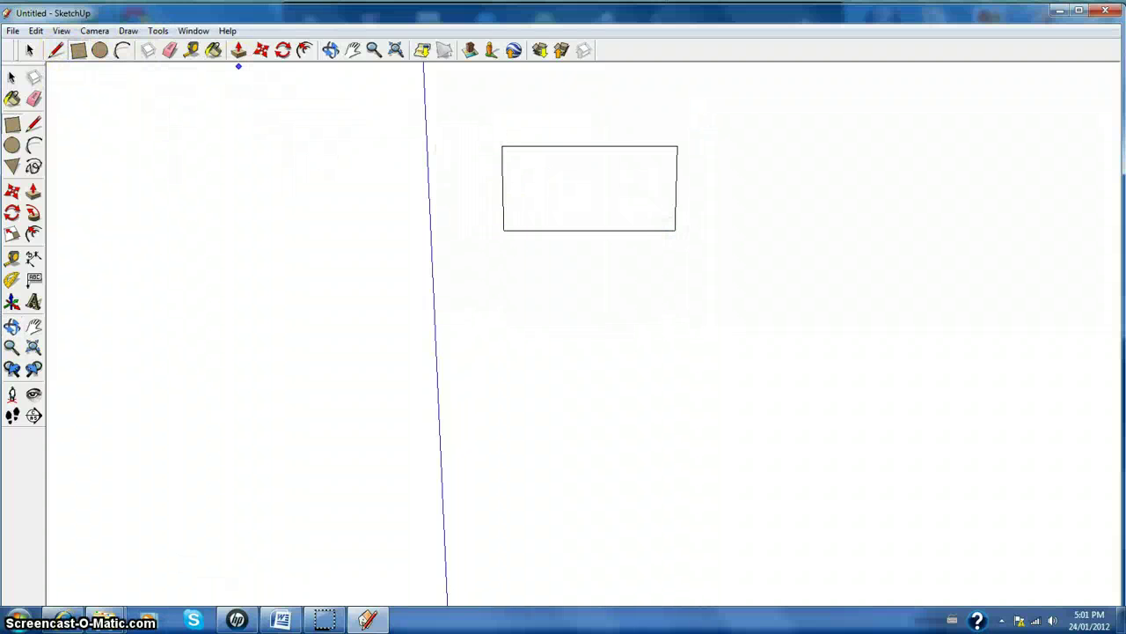
# - Delete the small rectangle's face to cut a window opening, and select the inner wall face seen through it
pyautogui.click(29, 50)
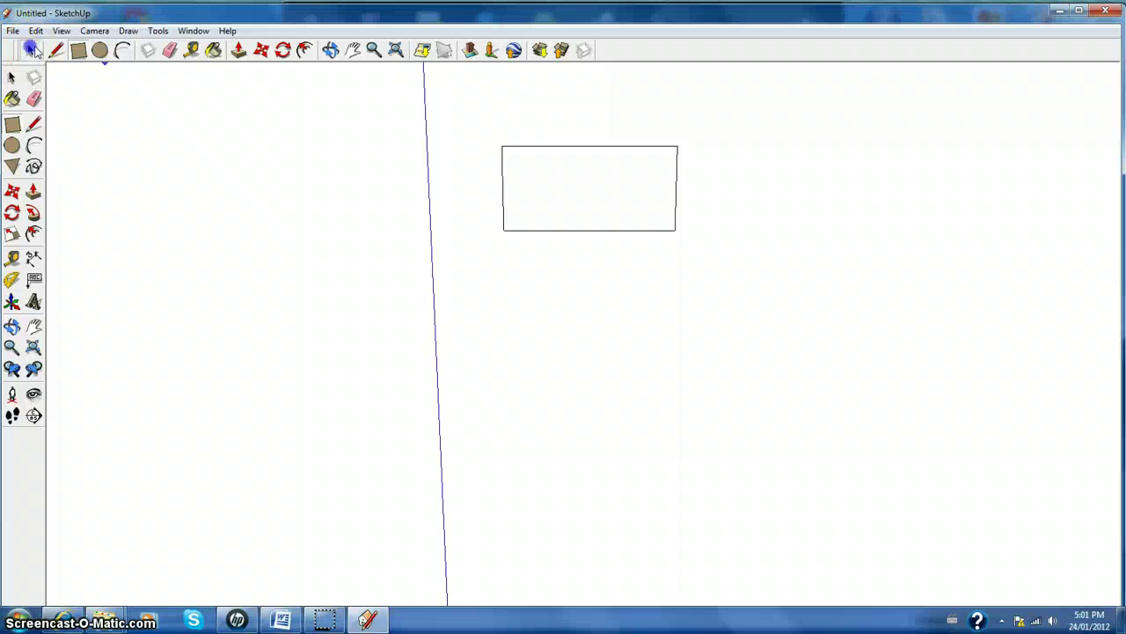
pyautogui.click(528, 160)
pyautogui.click(597, 211)
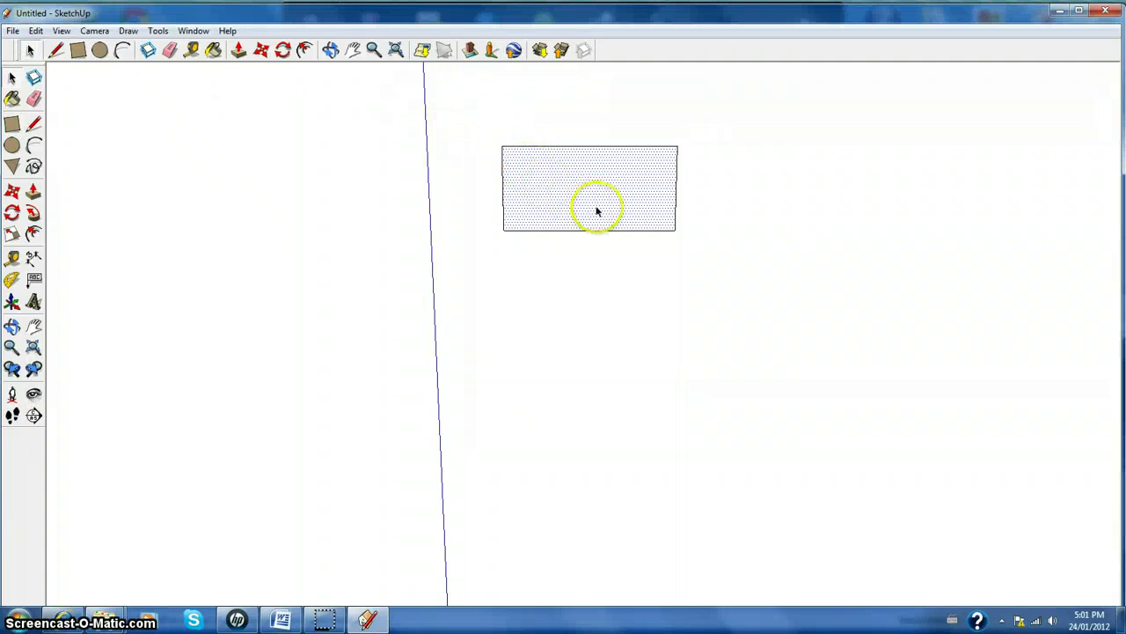
pyautogui.hotkey('ctrl', 't')
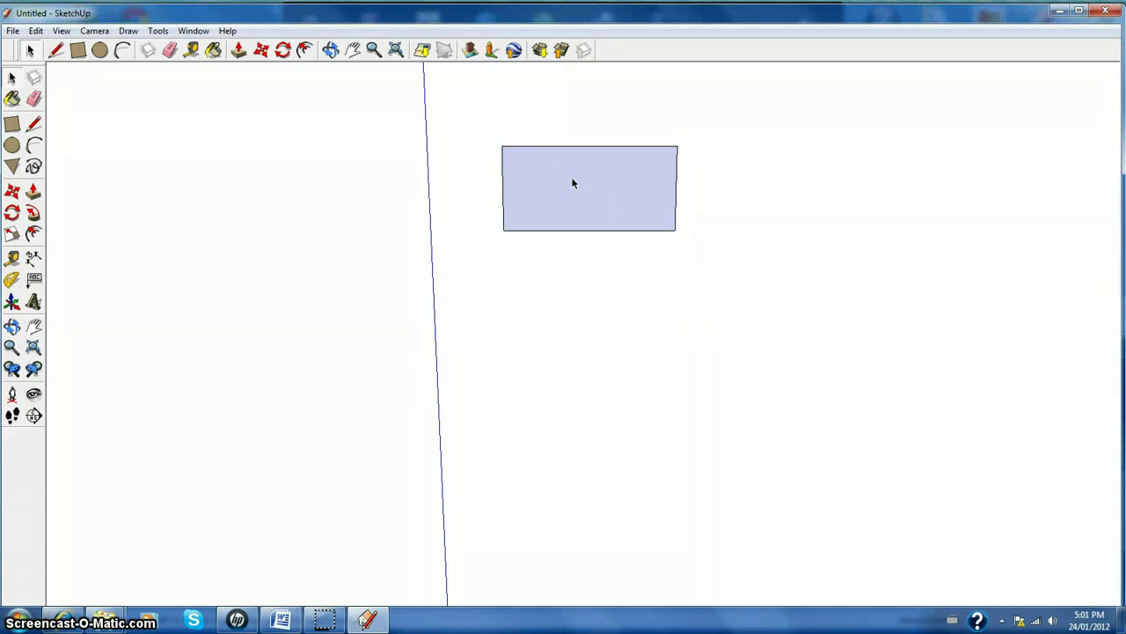
pyautogui.click(577, 191)
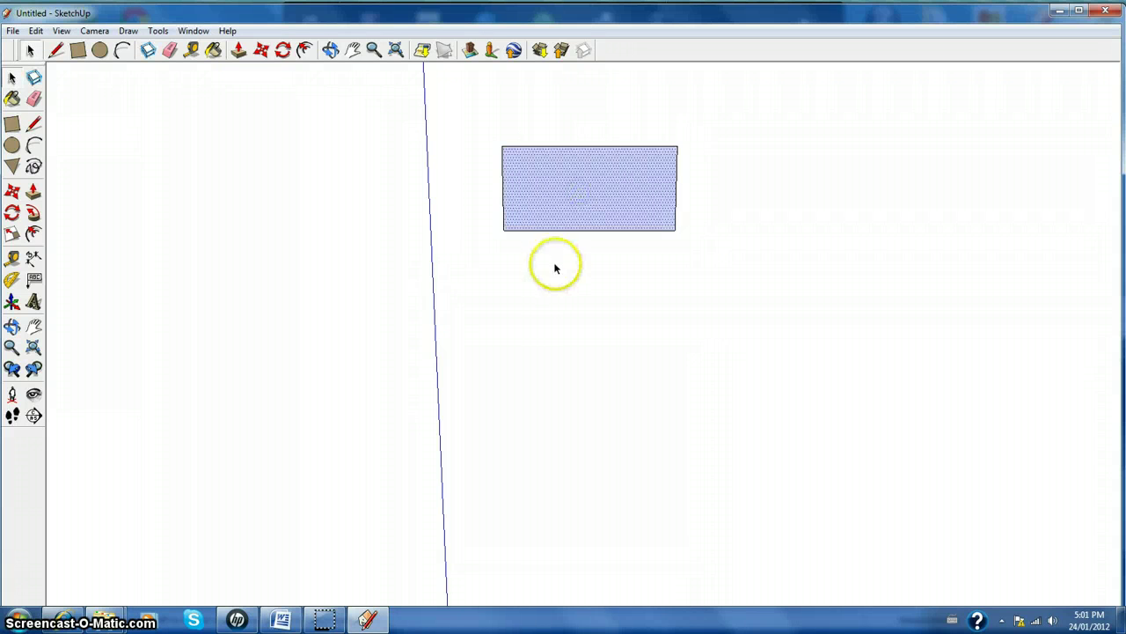
# - Draw a long horizontal rectangle across the upper part of the wall, enclosing the small window opening
pyautogui.scroll(5, 577, 268)
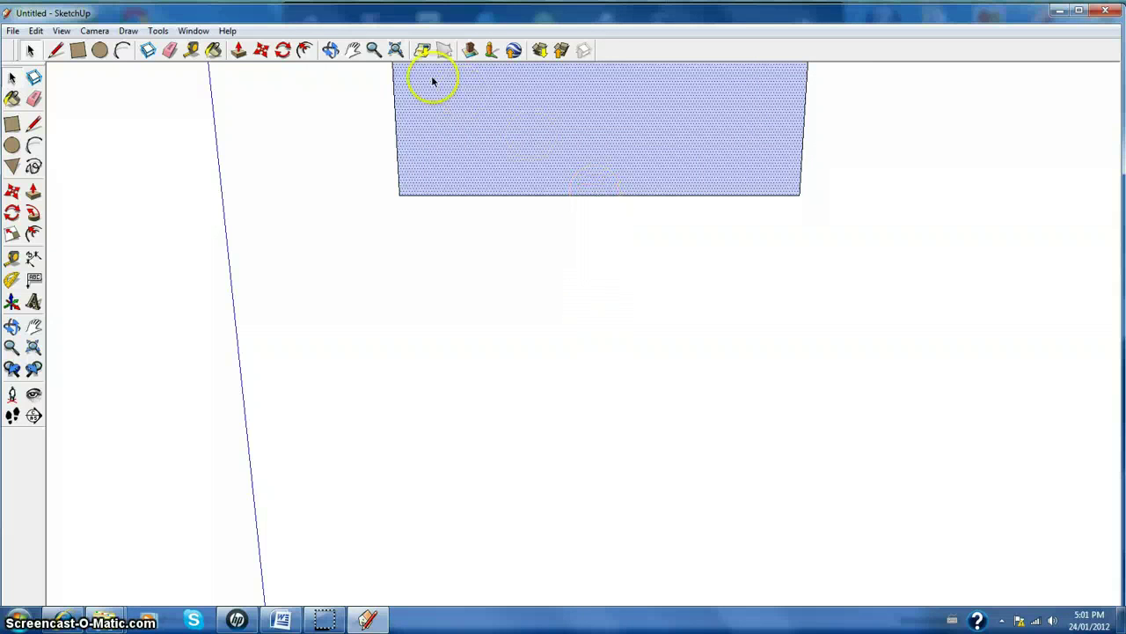
pyautogui.click(261, 50)
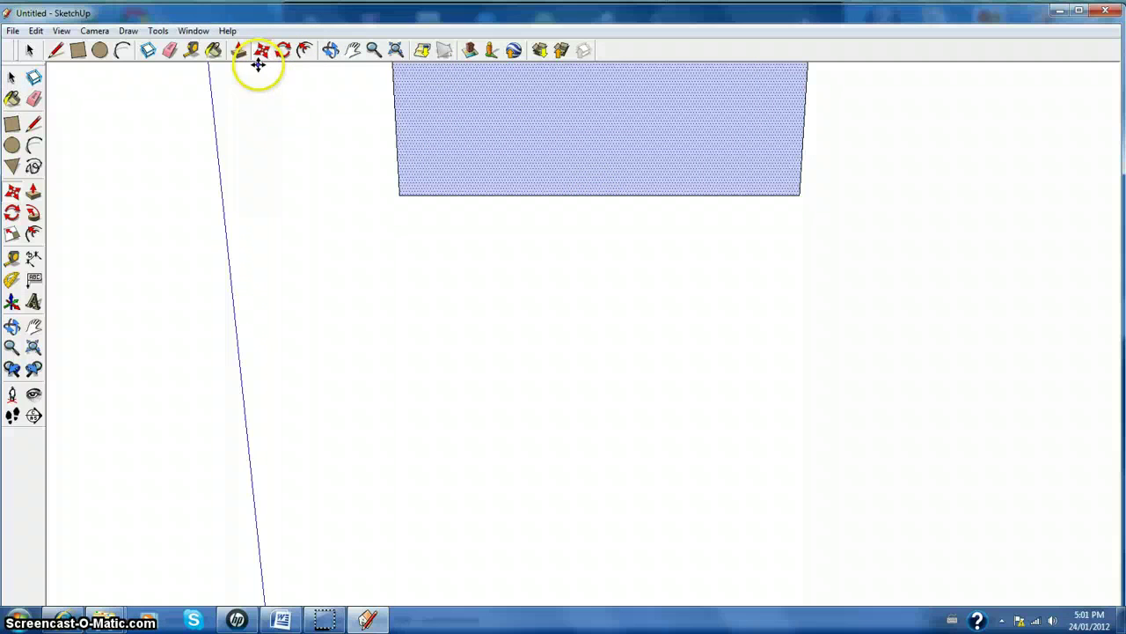
pyautogui.click(353, 50)
pyautogui.moveTo(473, 121); pyautogui.dragTo(391, 221)
pyautogui.moveTo(391, 221); pyautogui.dragTo(749, 191, button='middle')
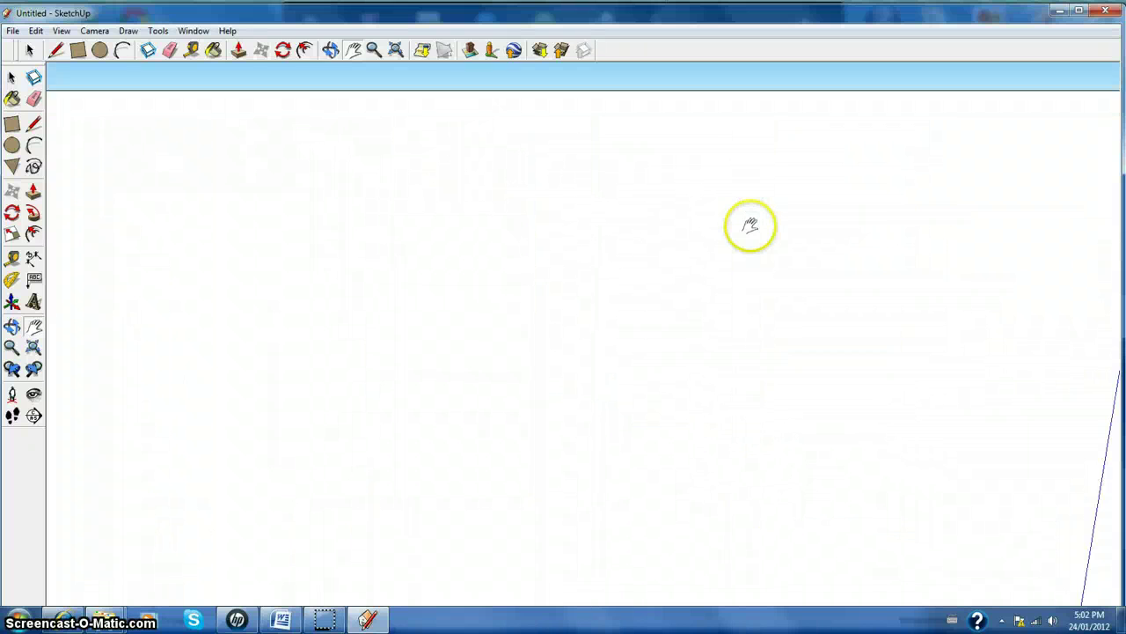
pyautogui.scroll(-6, 751, 228)
pyautogui.moveTo(741, 231); pyautogui.dragTo(397, 220)
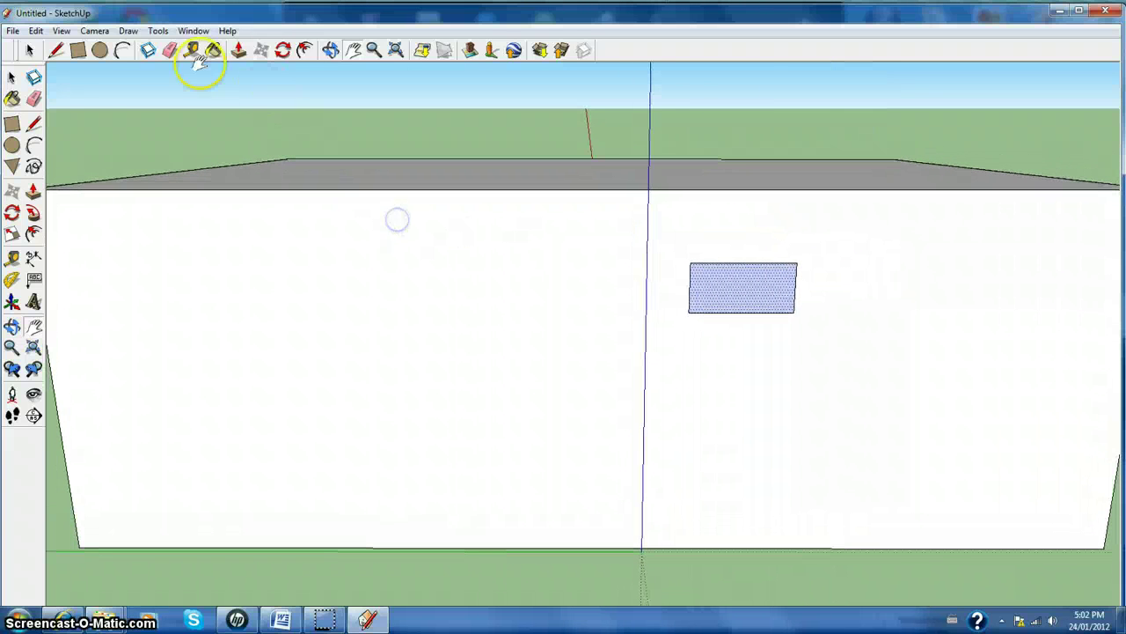
pyautogui.click(80, 52)
pyautogui.moveTo(76, 219); pyautogui.dragTo(839, 332)
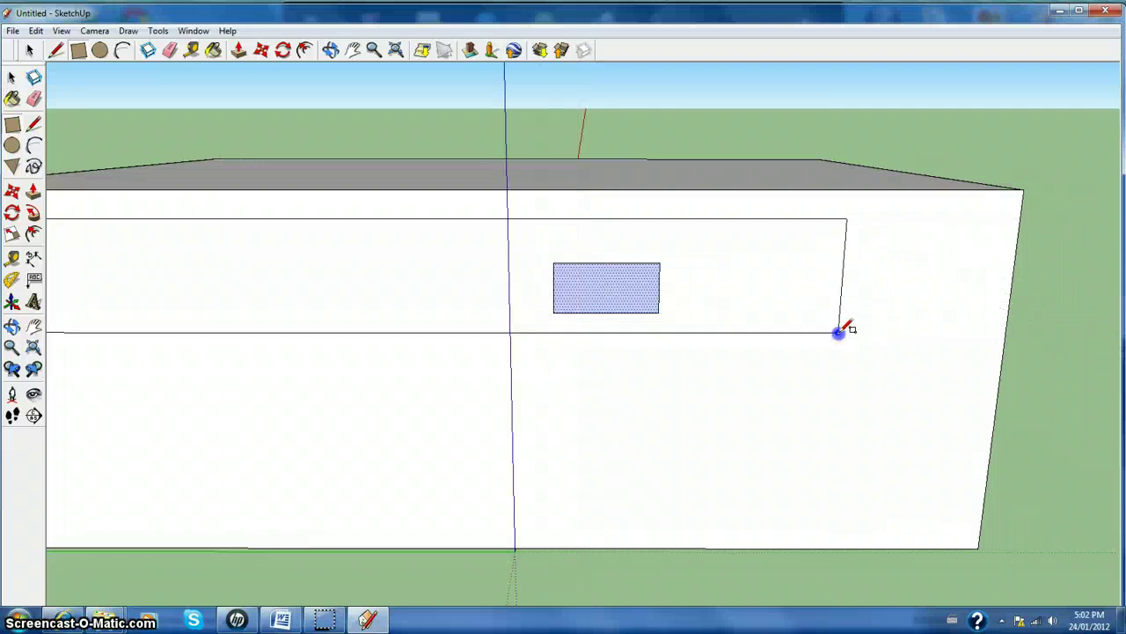
pyautogui.click(838, 332)
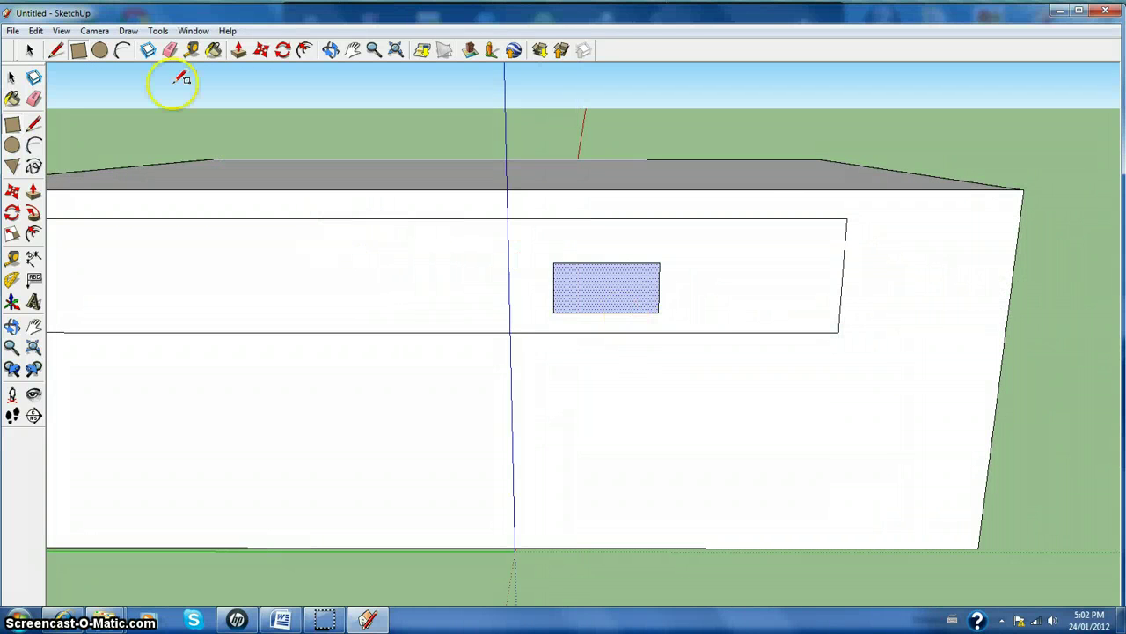
# - Delete the long rectangle's face to open a wide window in the wall, and clear the selection
pyautogui.click(326, 240)
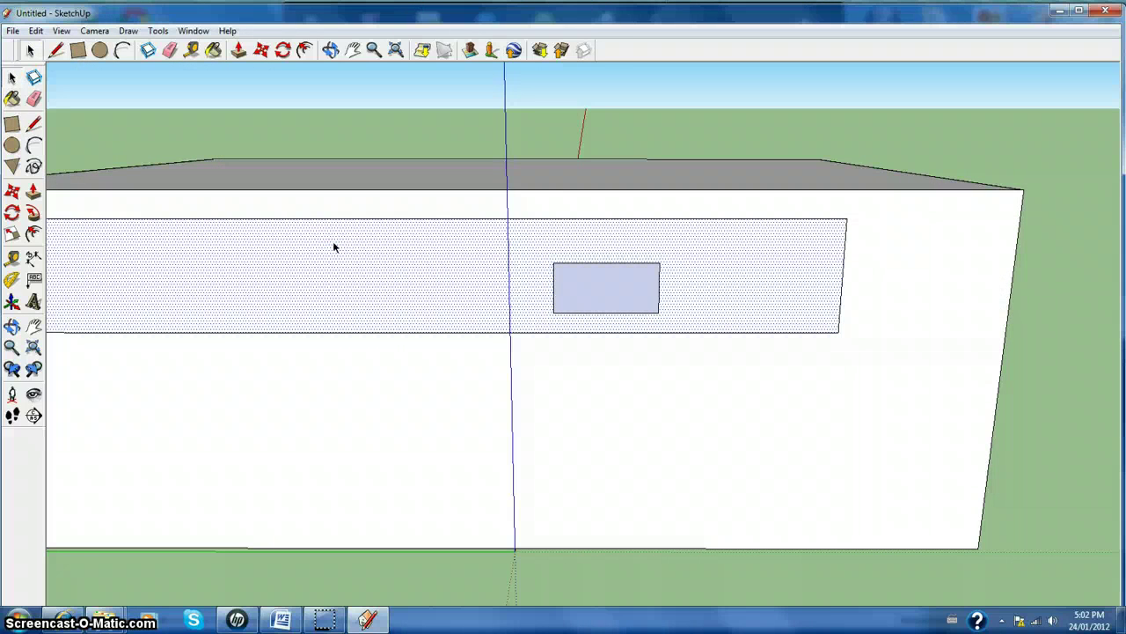
pyautogui.click(460, 322)
pyautogui.click(249, 239)
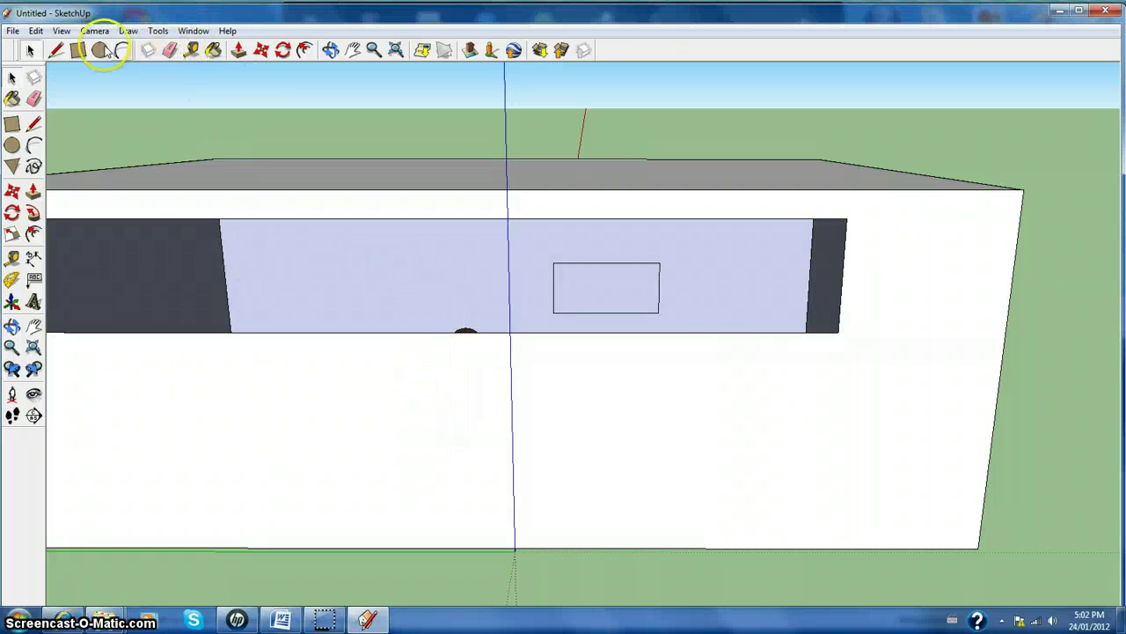
pyautogui.tripleClick(328, 193)
pyautogui.click(321, 113)
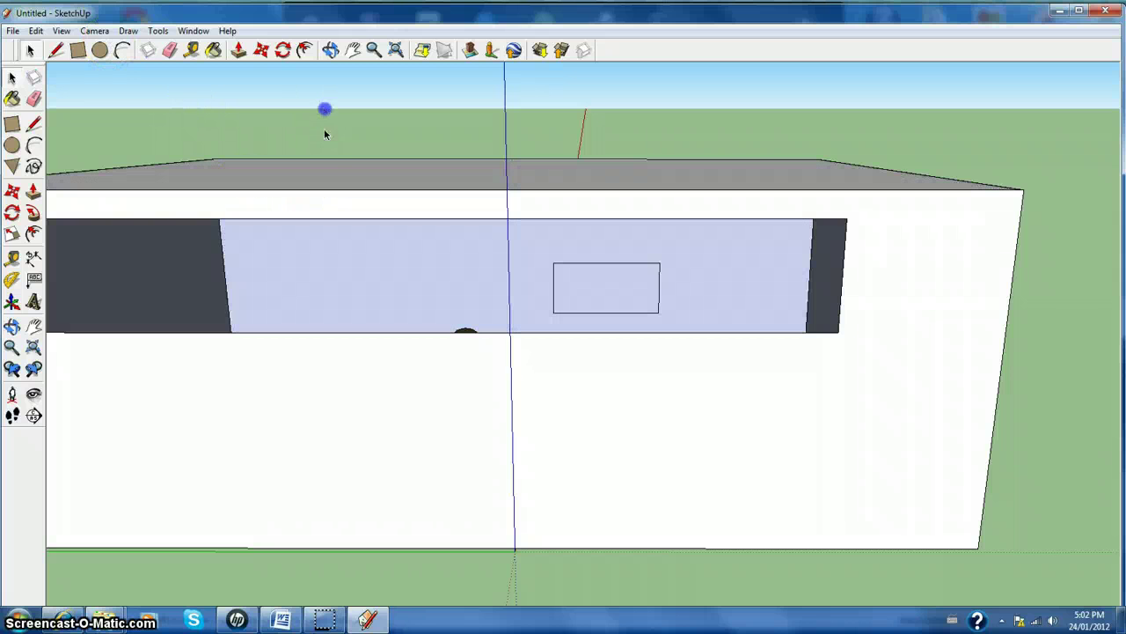
# - Draw a horizontal rectangle outward from the wall's upper edge to form a wide roof overhang in front of the window
pyautogui.click(55, 51)
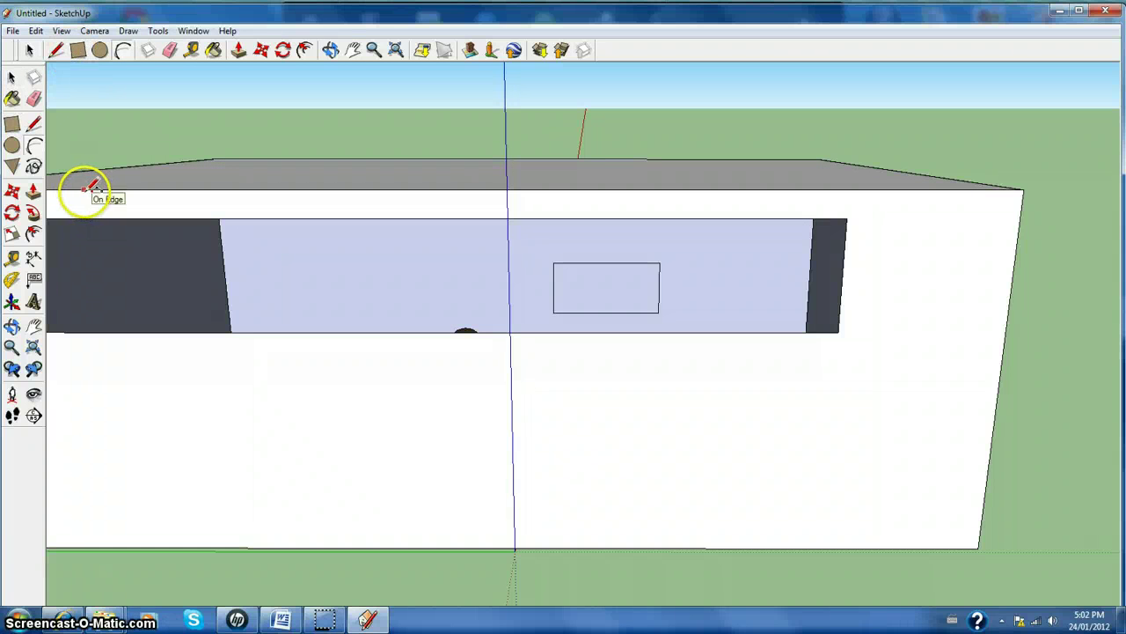
pyautogui.click(77, 50)
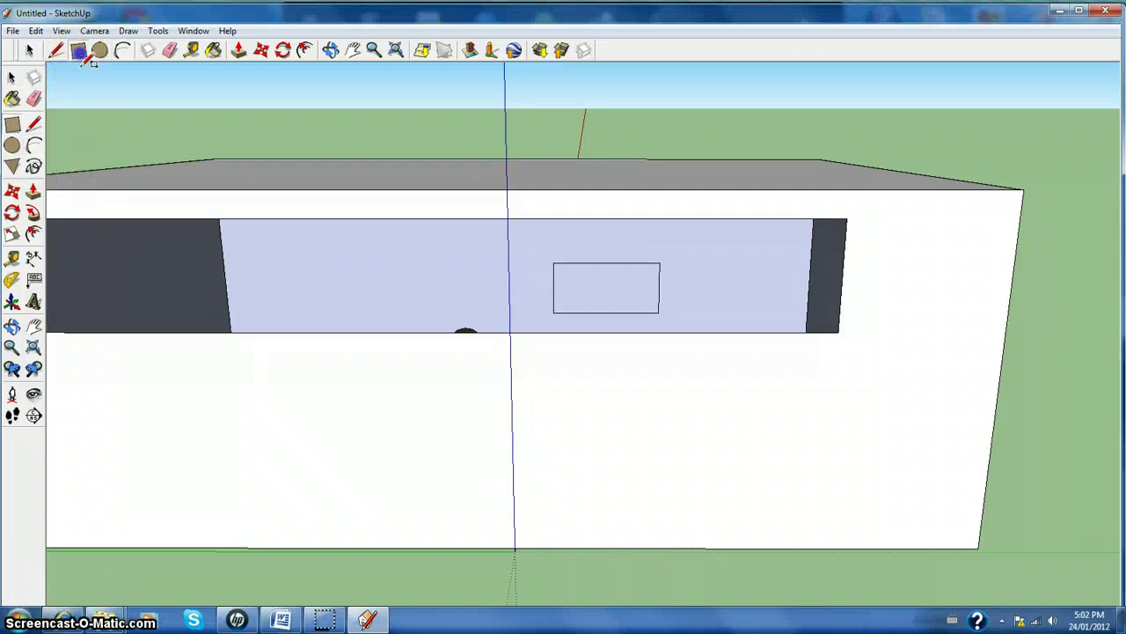
pyautogui.click(81, 189)
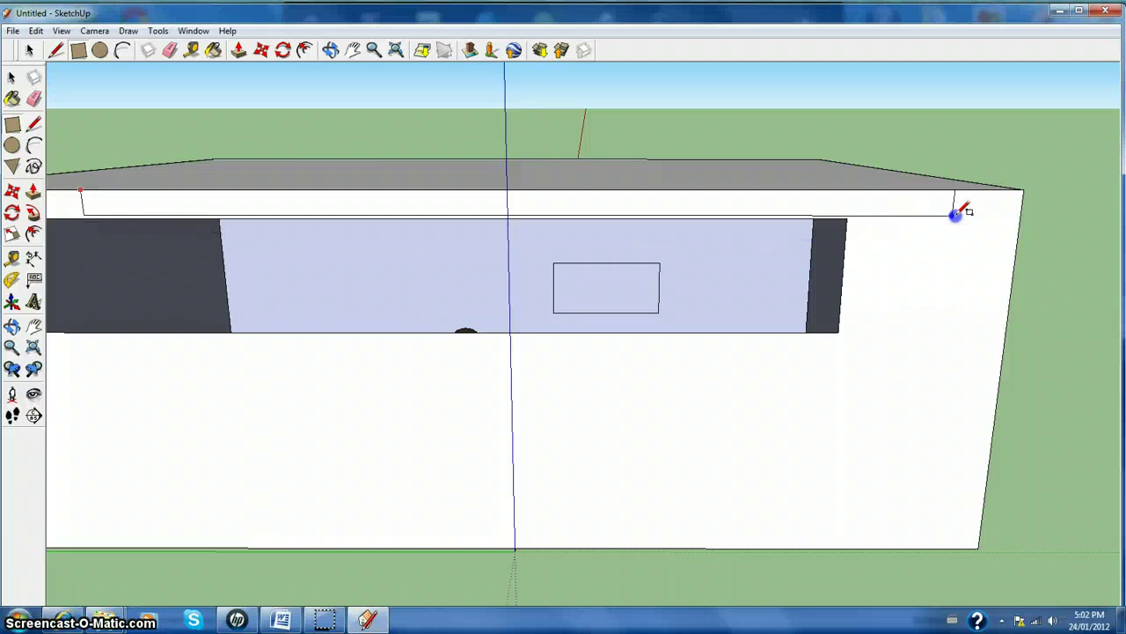
pyautogui.moveTo(955, 214); pyautogui.dragTo(995, 236)
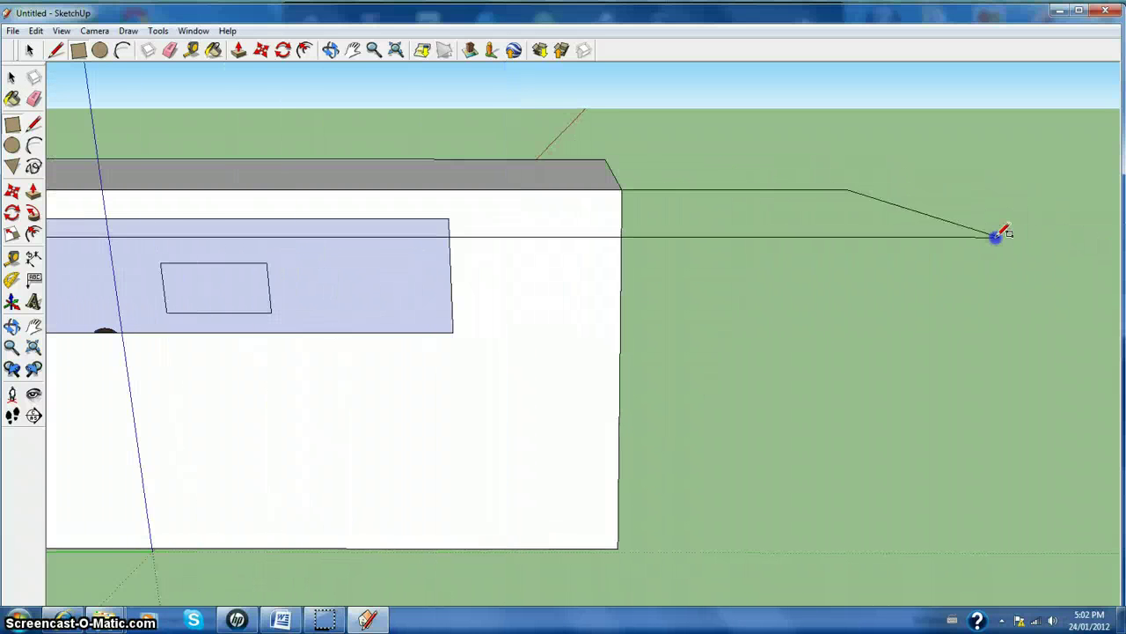
pyautogui.click(689, 349)
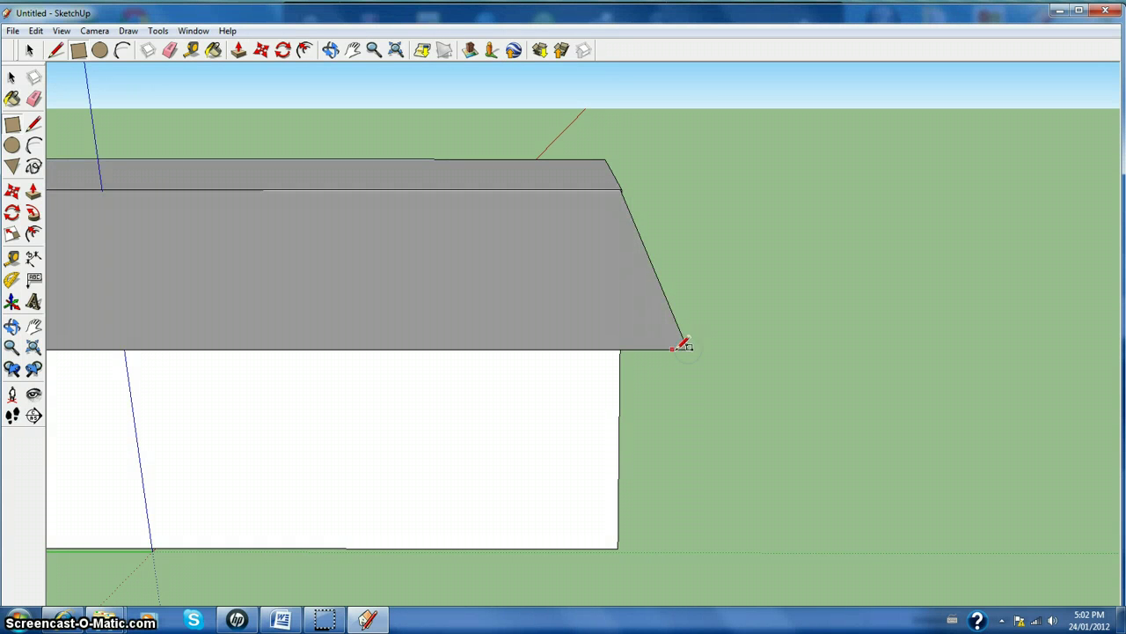
# - Select the overhang's top face and browse the Materials colors to the purple shades, keeping the palette clear of the face
pyautogui.click(331, 50)
pyautogui.moveTo(299, 123); pyautogui.dragTo(244, 133)
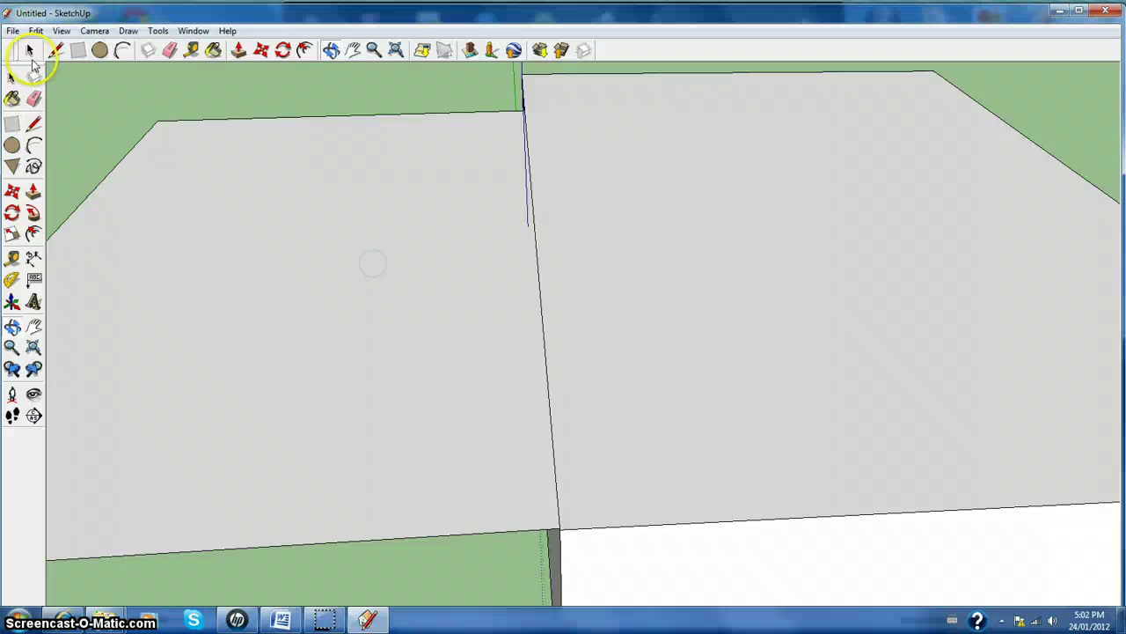
pyautogui.click(31, 50)
pyautogui.click(296, 365)
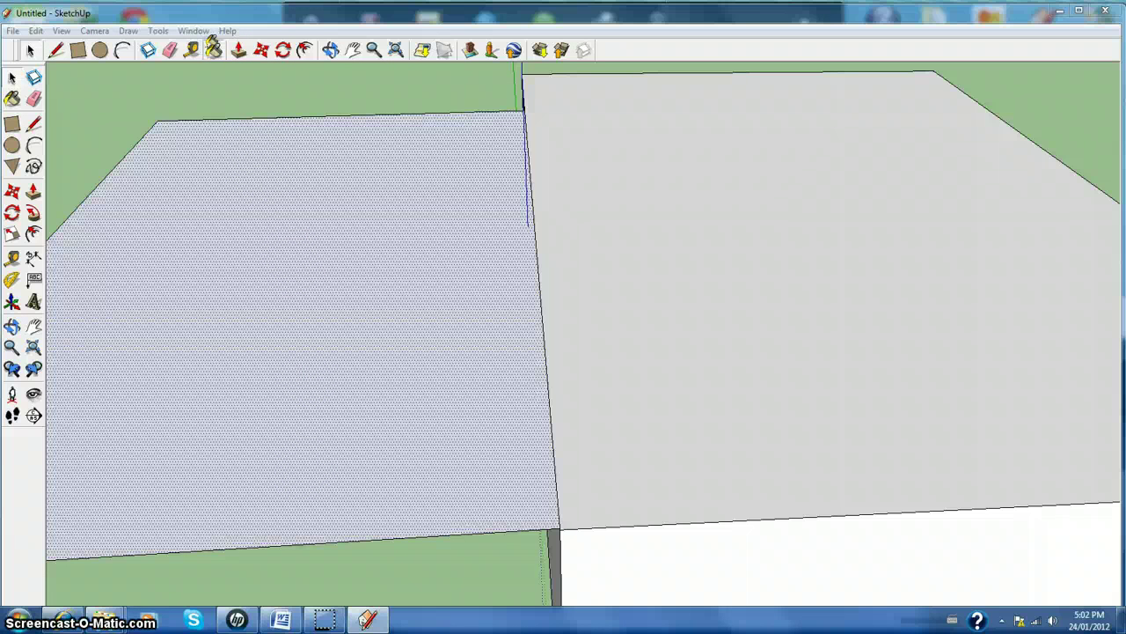
pyautogui.click(213, 50)
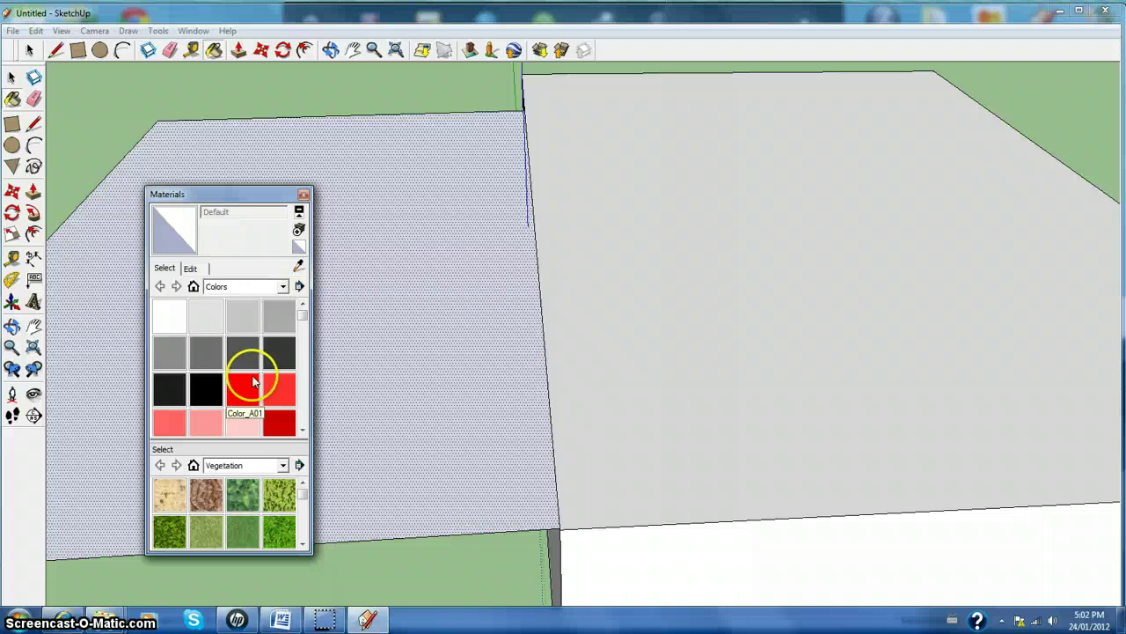
pyautogui.moveTo(299, 319); pyautogui.dragTo(302, 396)
pyautogui.moveTo(311, 186); pyautogui.dragTo(853, 141)
pyautogui.click(77, 50)
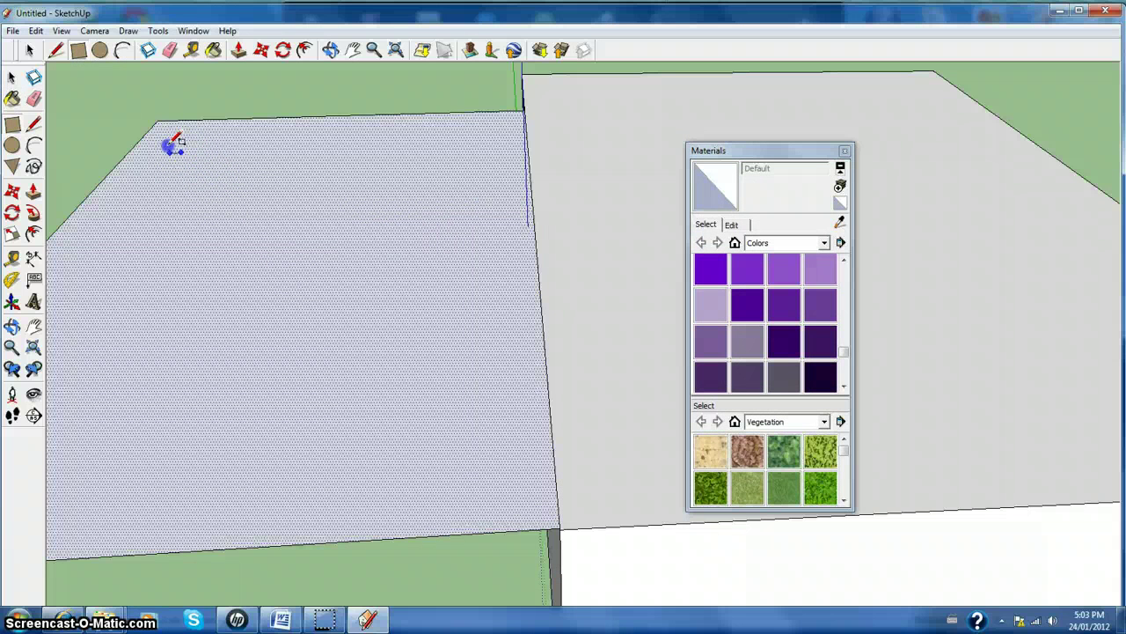
pyautogui.click(29, 50)
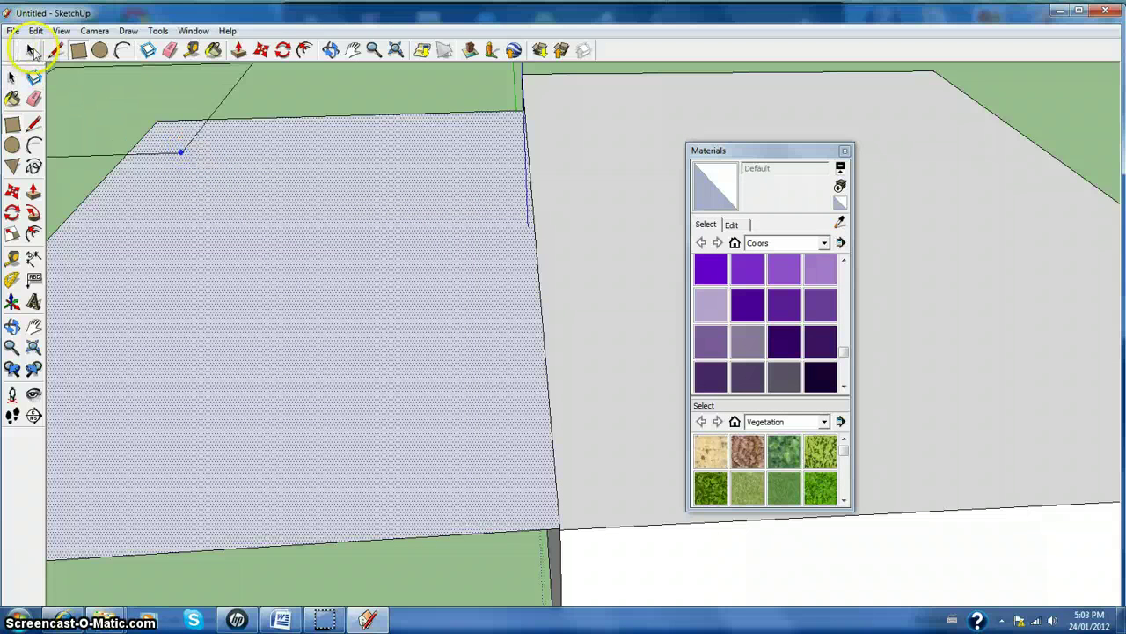
pyautogui.click(98, 102)
# - Draw thirteen rectangles of varied sizes scattered across the roof overhang's top face, including one whose corner overlaps the large front rectangle
pyautogui.click(77, 50)
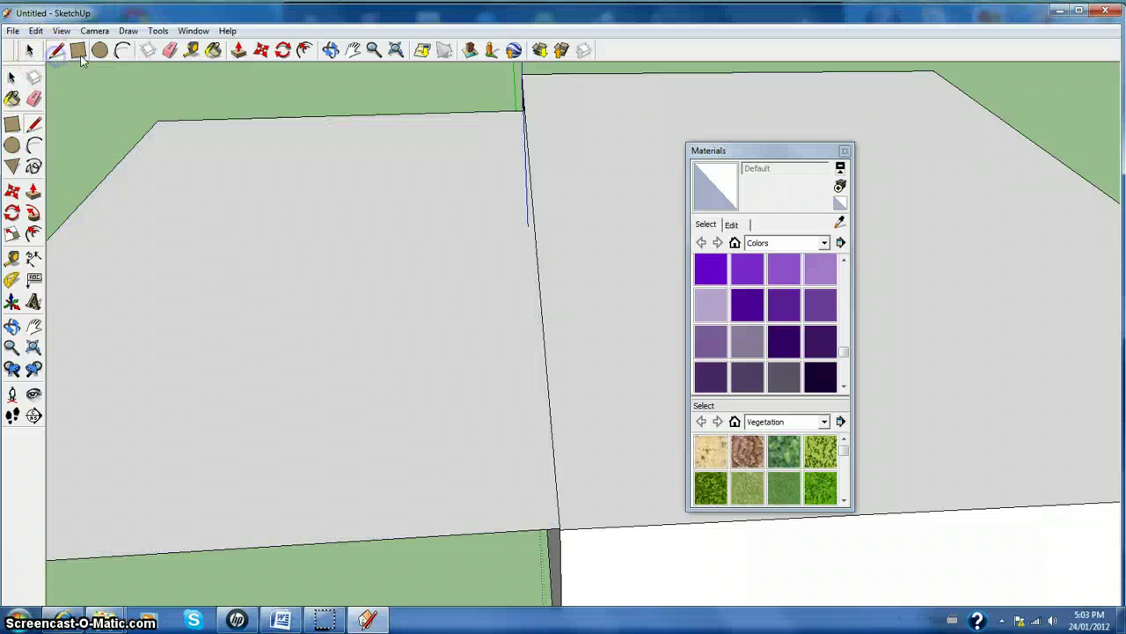
pyautogui.click(177, 140)
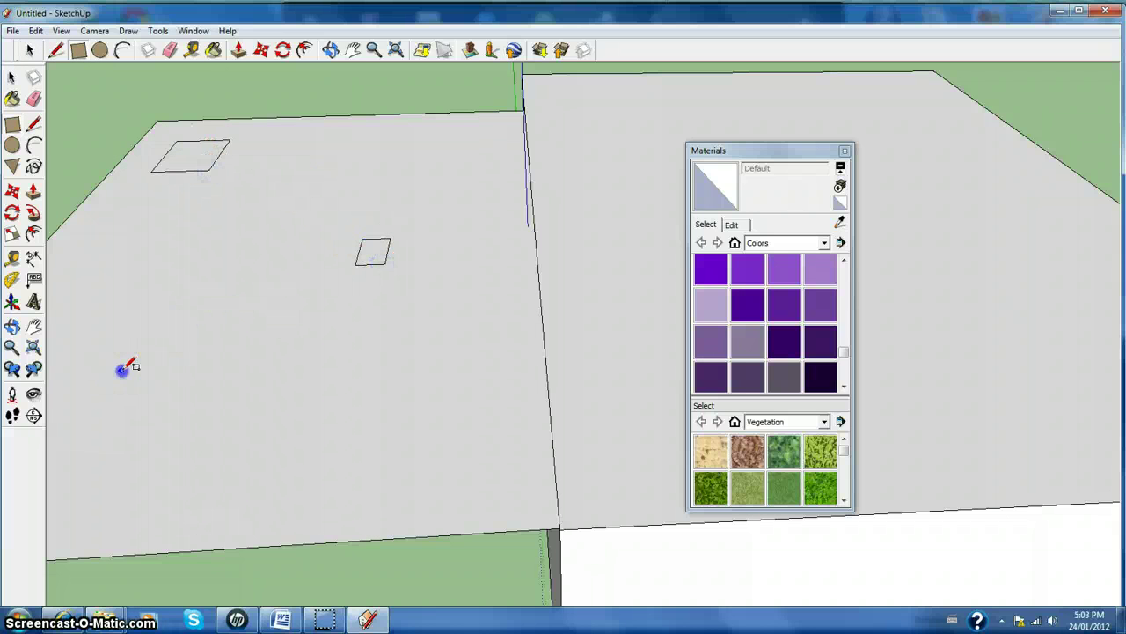
pyautogui.click(210, 269)
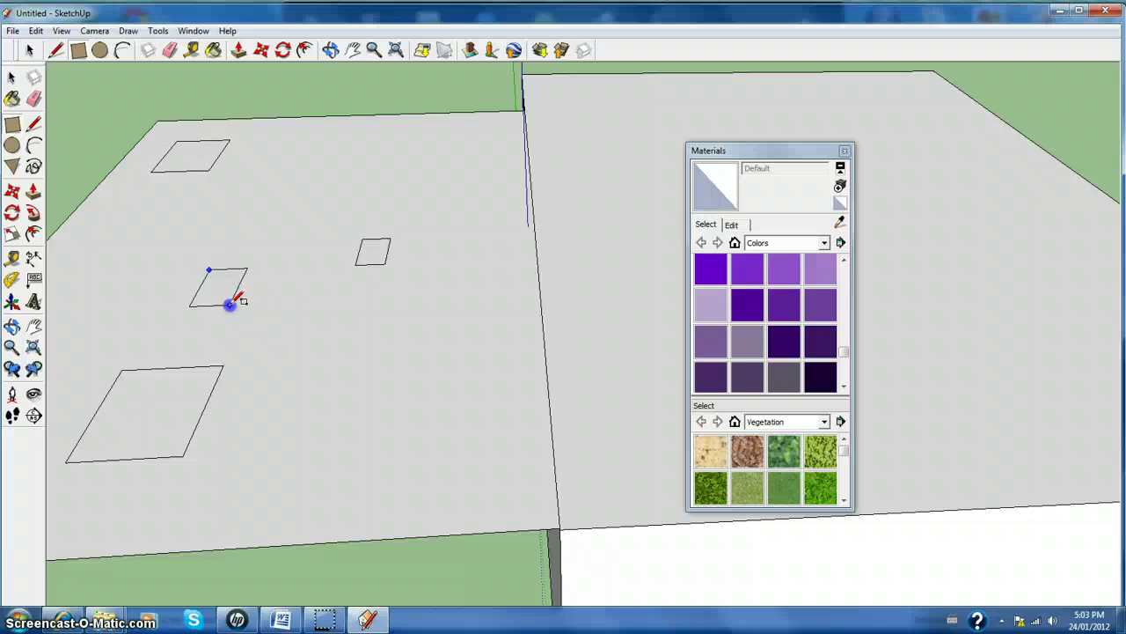
pyautogui.click(231, 306)
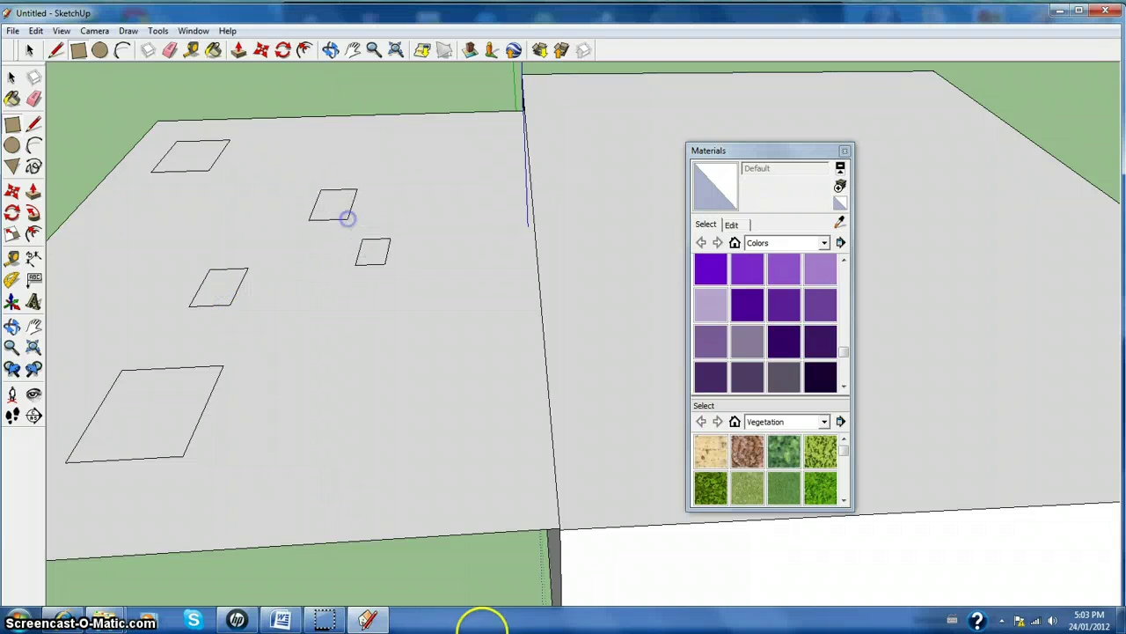
pyautogui.click(301, 356)
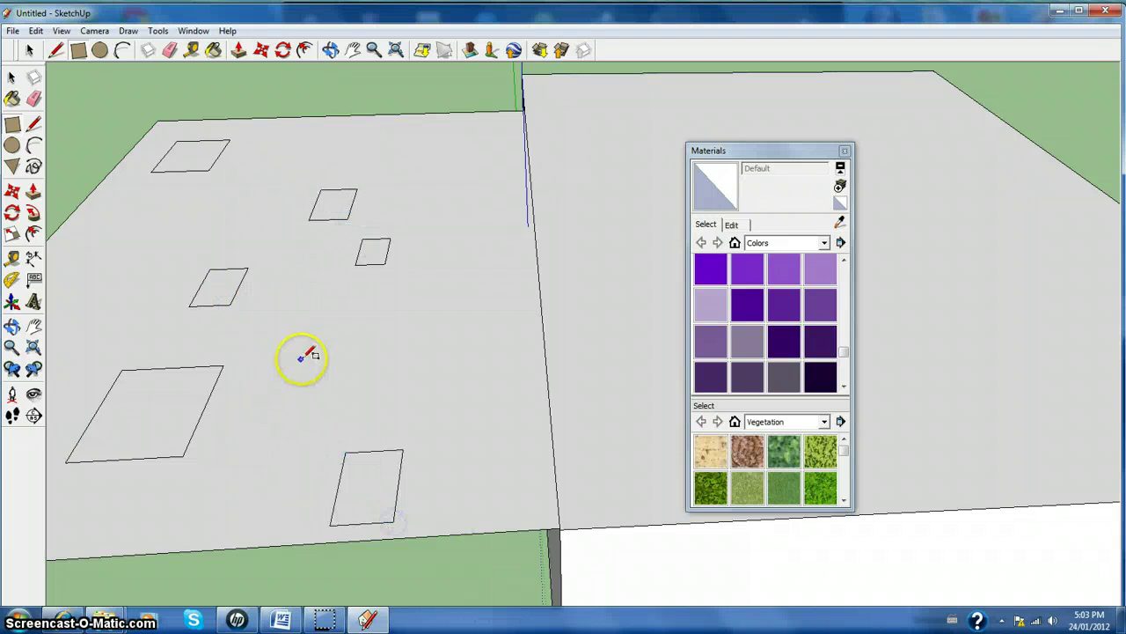
pyautogui.click(410, 408)
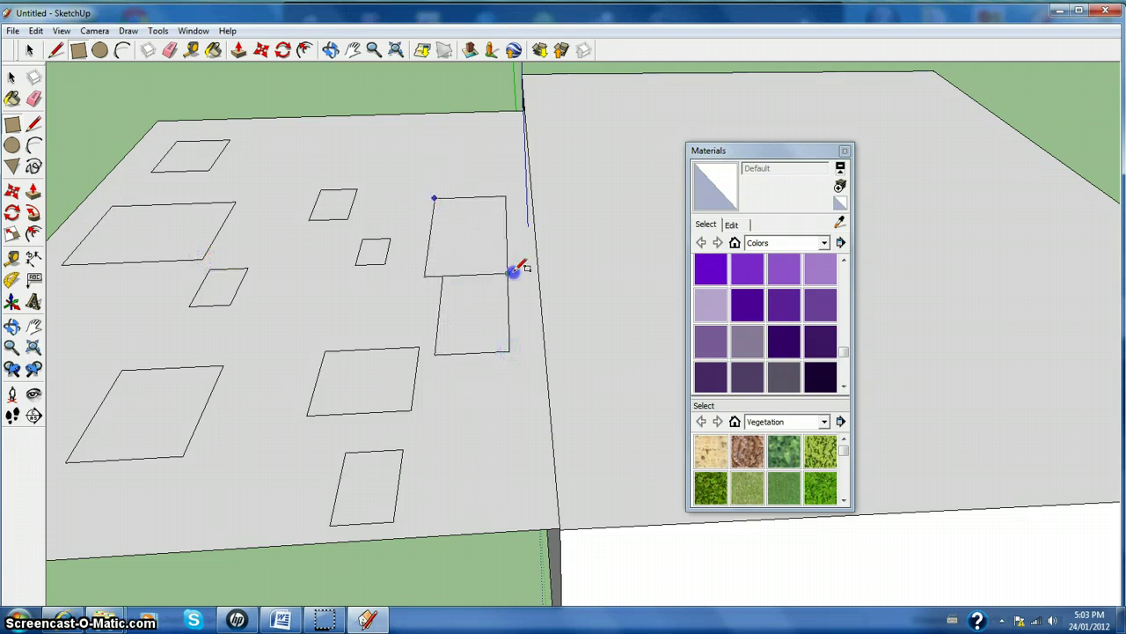
pyautogui.click(260, 150)
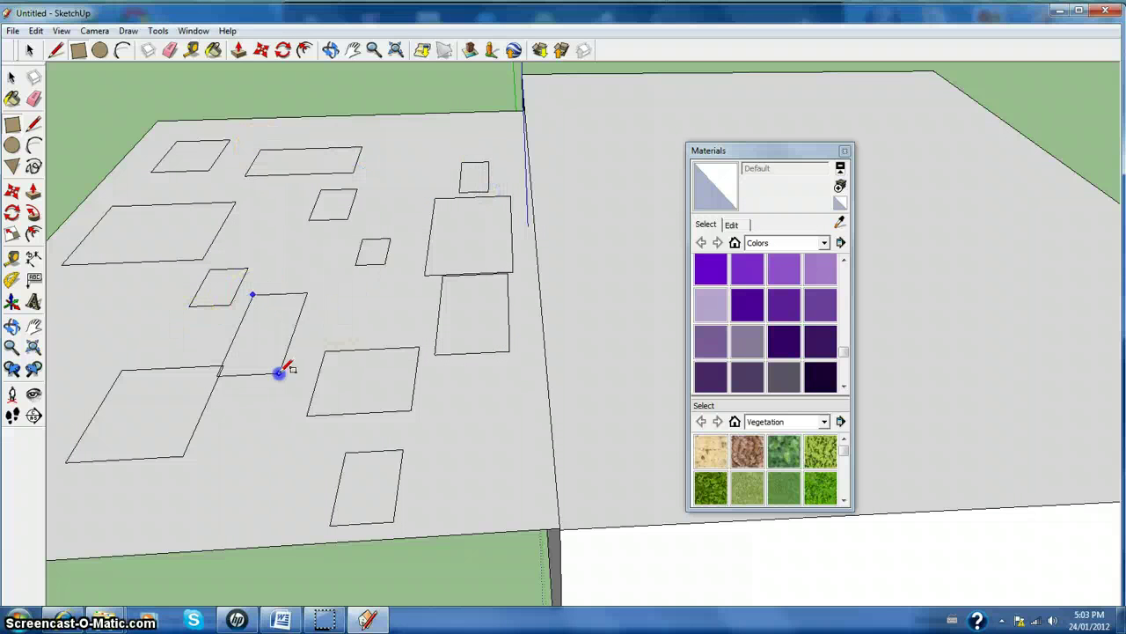
pyautogui.moveTo(278, 372); pyautogui.dragTo(290, 386)
# - Draw one more rectangle near the overhang's outer edge, reaching to the side of the large front rectangle
pyautogui.press('a')
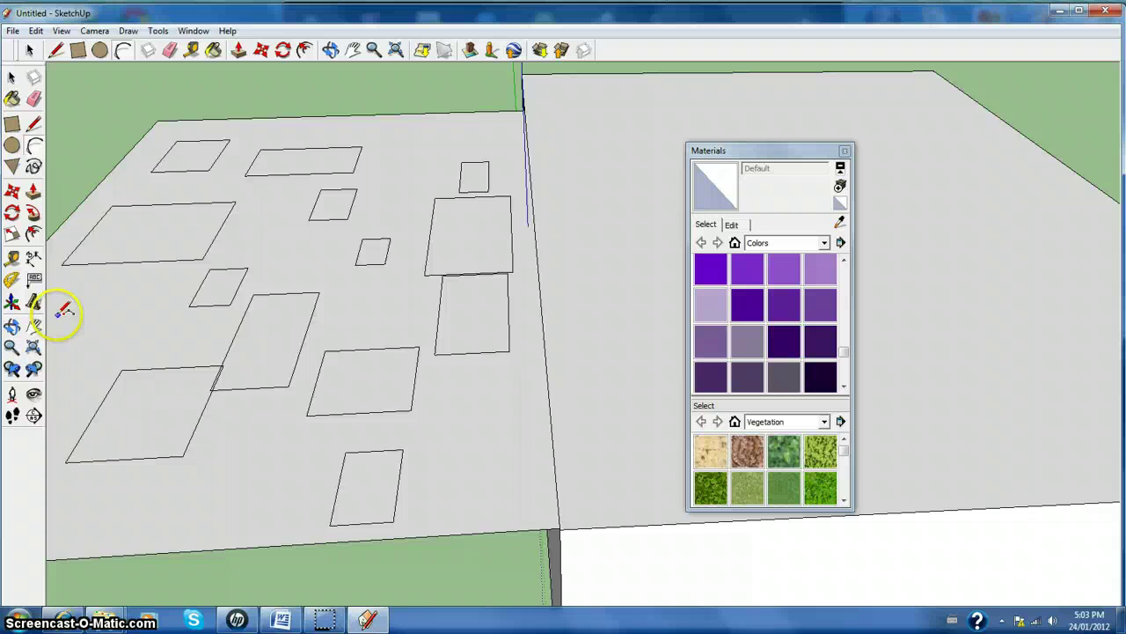
pyautogui.click(54, 314)
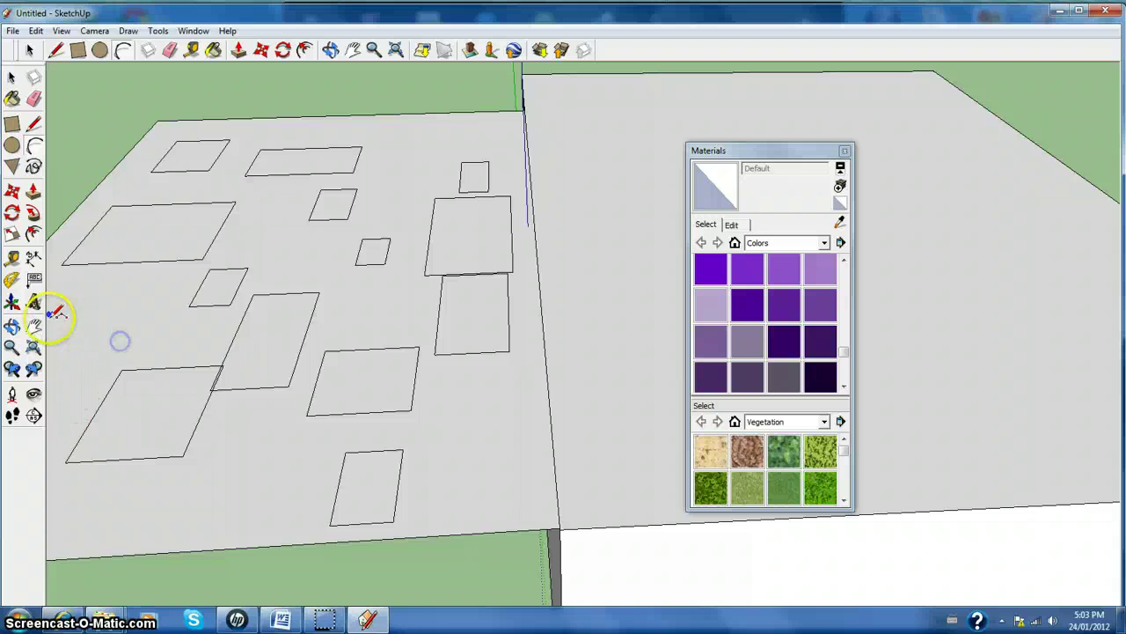
pyautogui.click(79, 50)
pyautogui.click(82, 313)
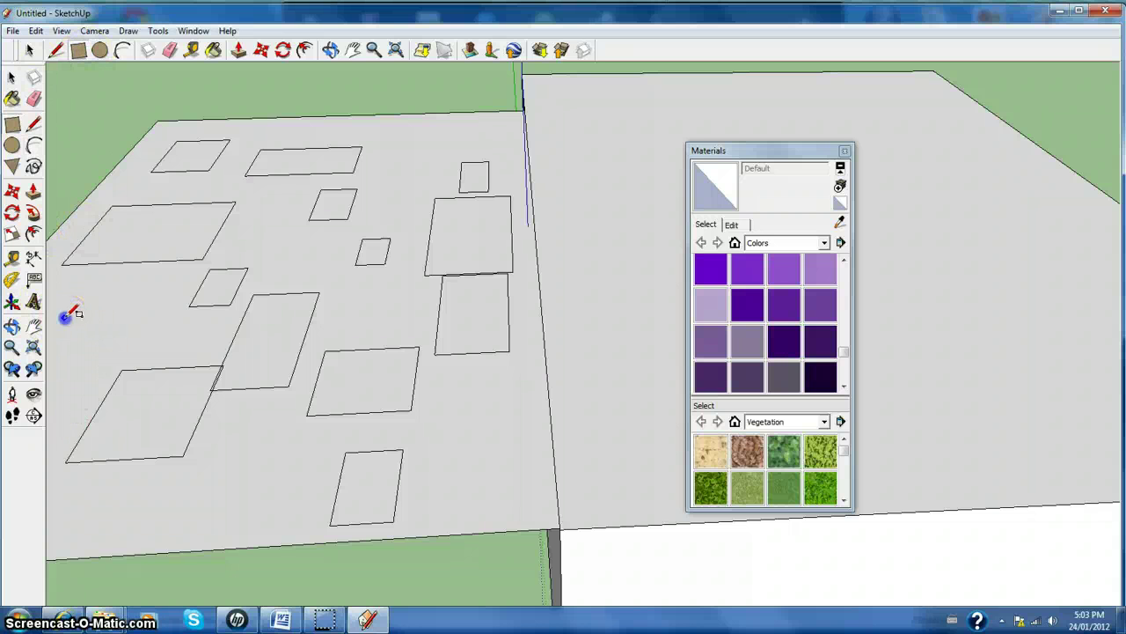
pyautogui.click(118, 377)
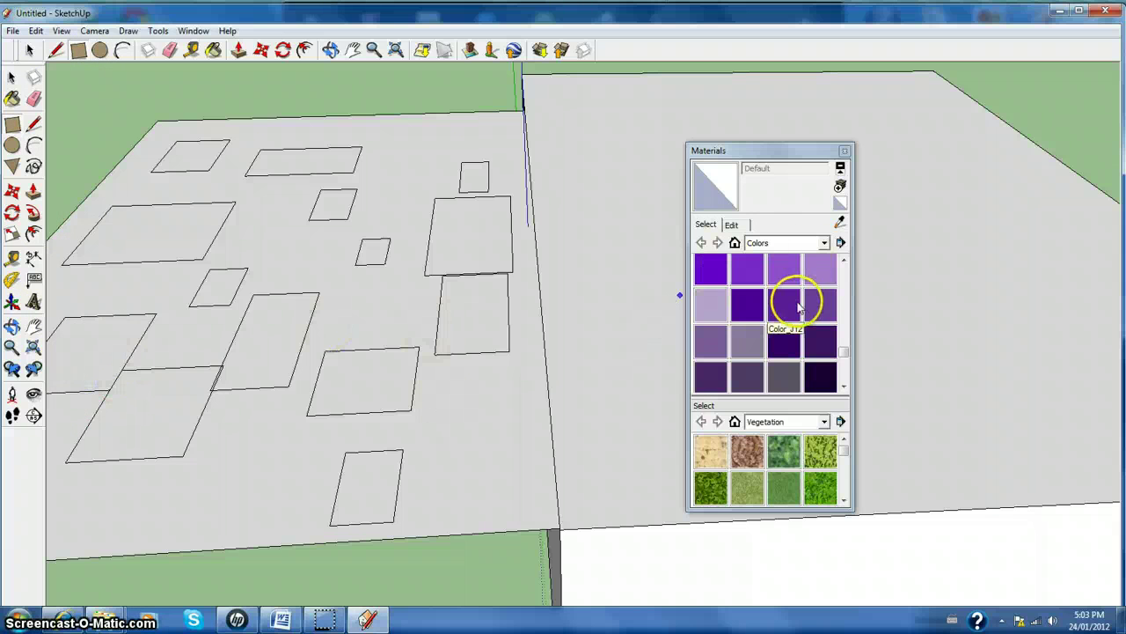
# - Paint the outer-edge rectangle, the small square nearest the wall's far corner and the far outer corner rectangle dark purple with Color_J11
pyautogui.click(748, 303)
pyautogui.click(221, 344)
pyautogui.click(96, 347)
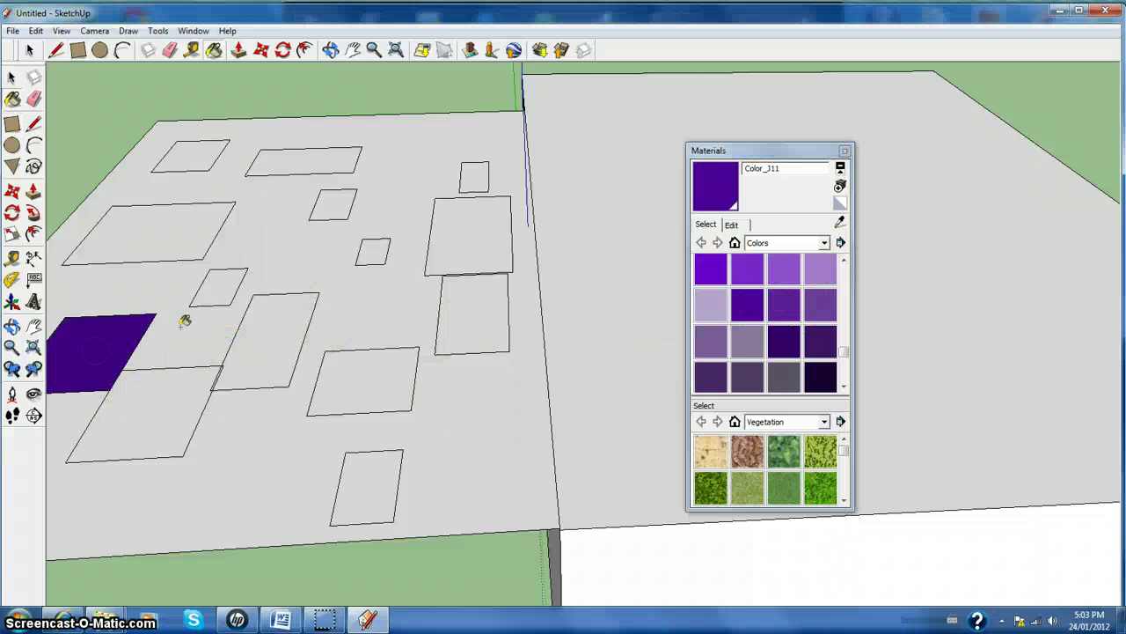
pyautogui.click(237, 143)
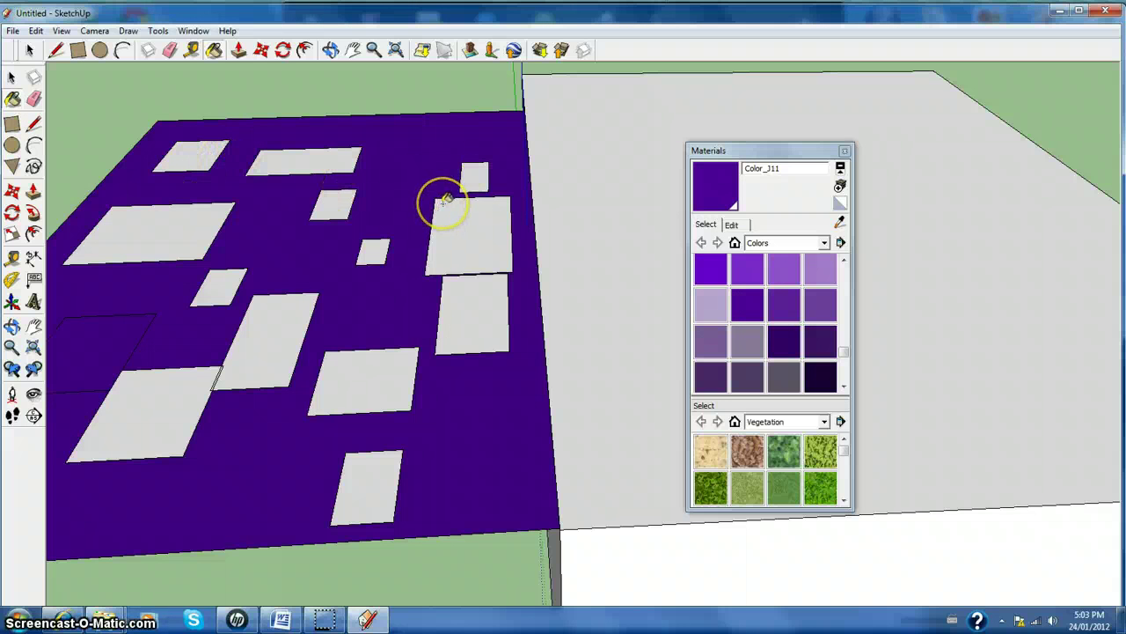
pyautogui.hotkey('ctrl', 'z')
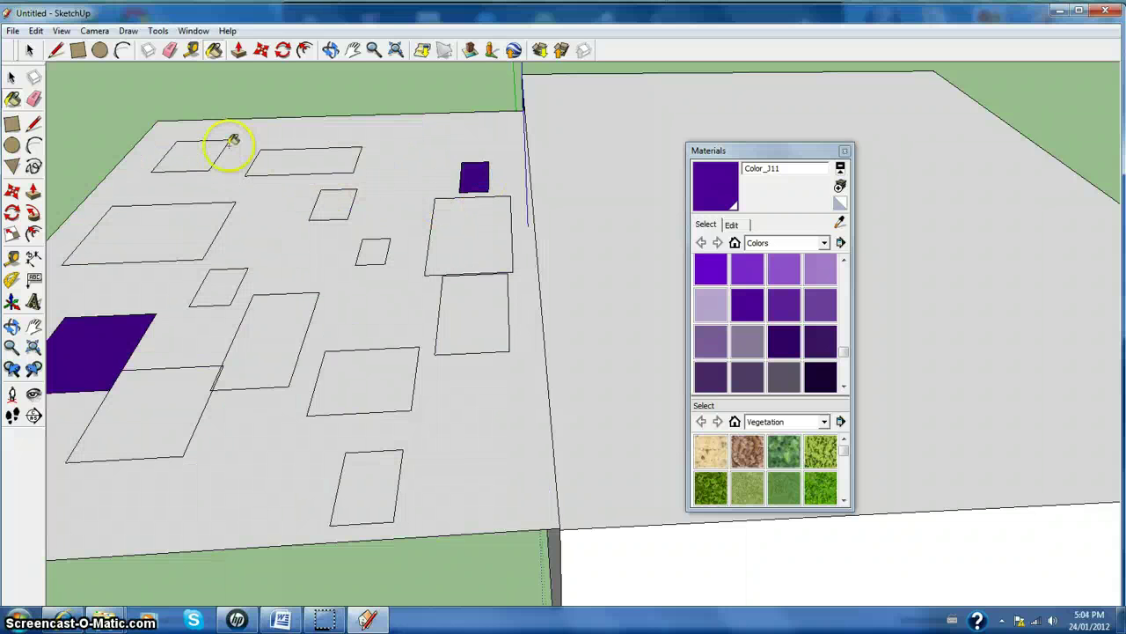
pyautogui.click(194, 153)
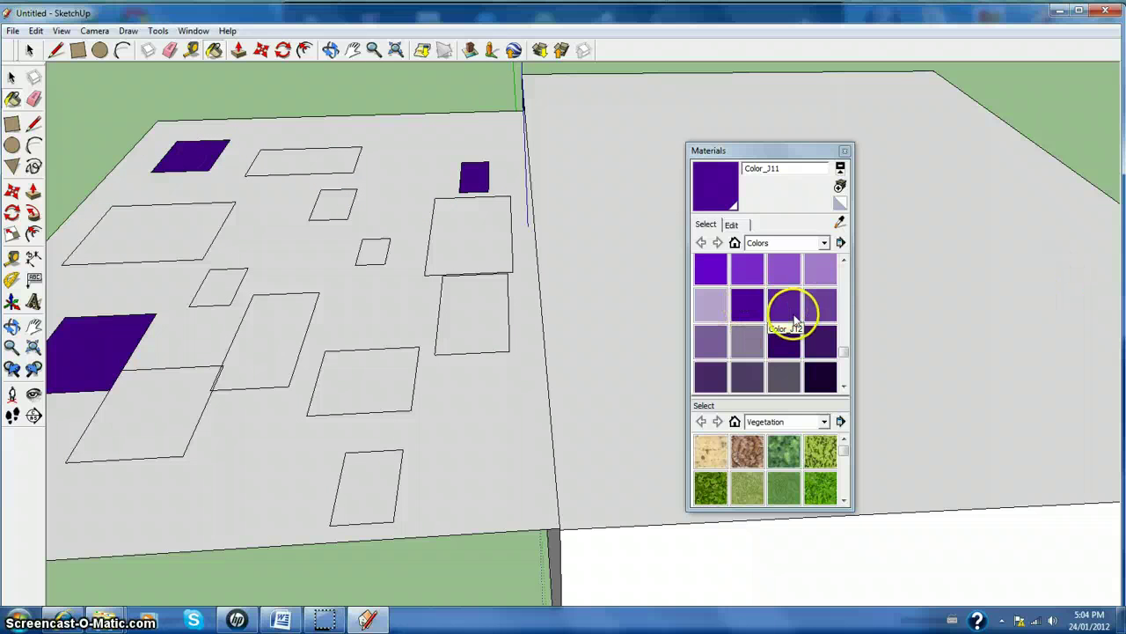
# - Paint the wide rectangle in the front middle and the small rectangle below the far strip light purple with Color_J10
pyautogui.click(844, 355)
pyautogui.click(715, 269)
pyautogui.click(366, 383)
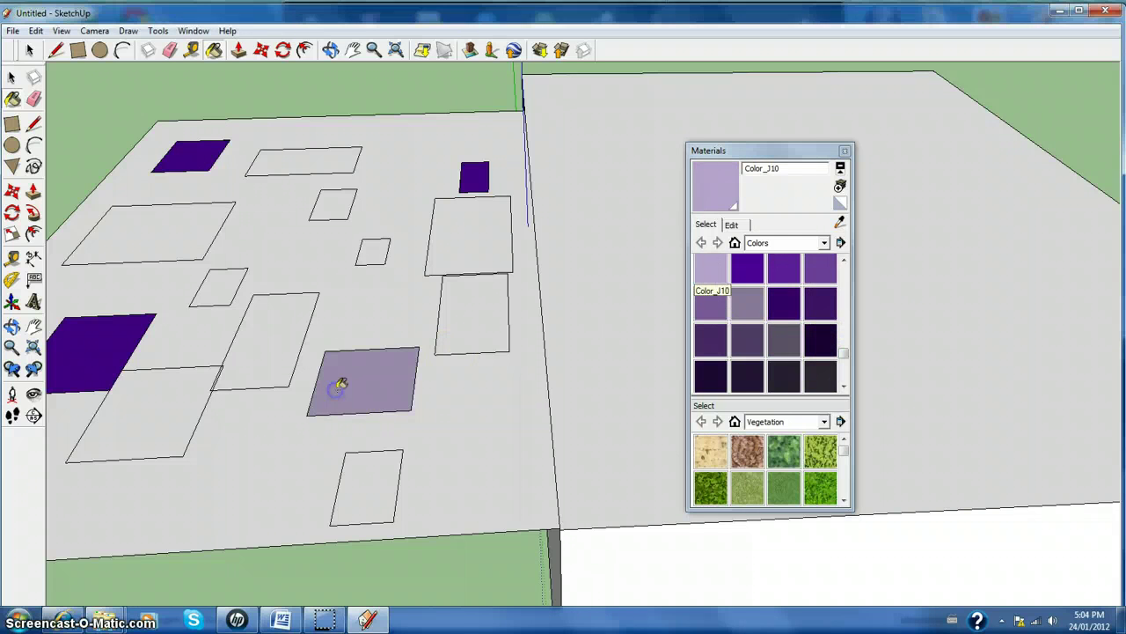
pyautogui.click(339, 211)
# - Paint the large front outer rectangle and the large rectangle beside the wall bright blue with Color_I01
pyautogui.click(843, 341)
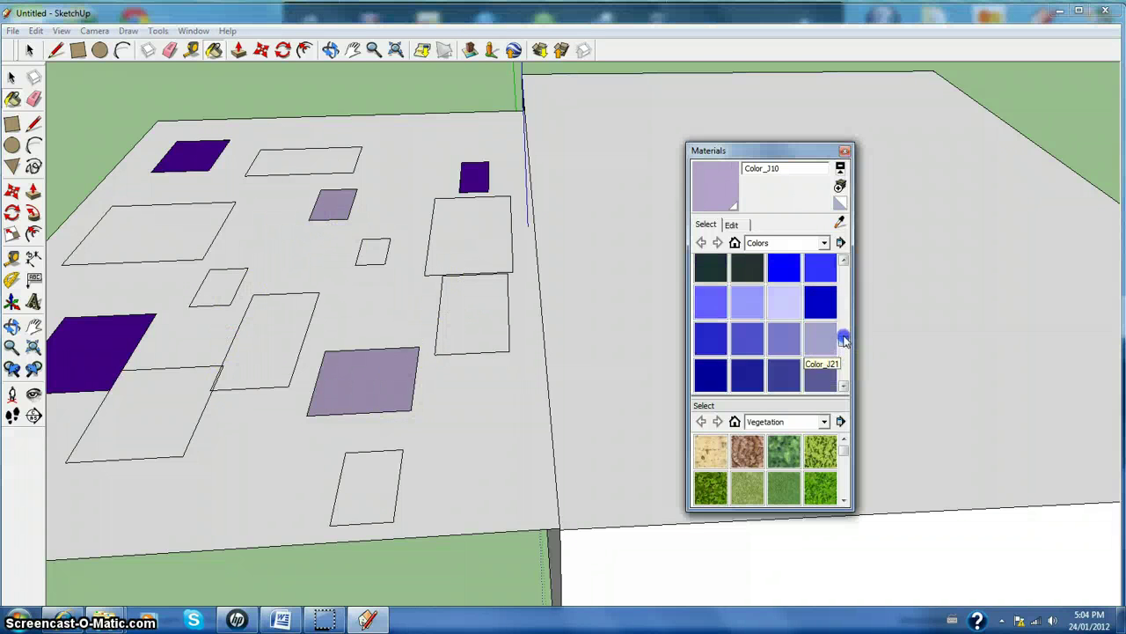
pyautogui.moveTo(843, 341); pyautogui.dragTo(844, 335)
pyautogui.click(786, 282)
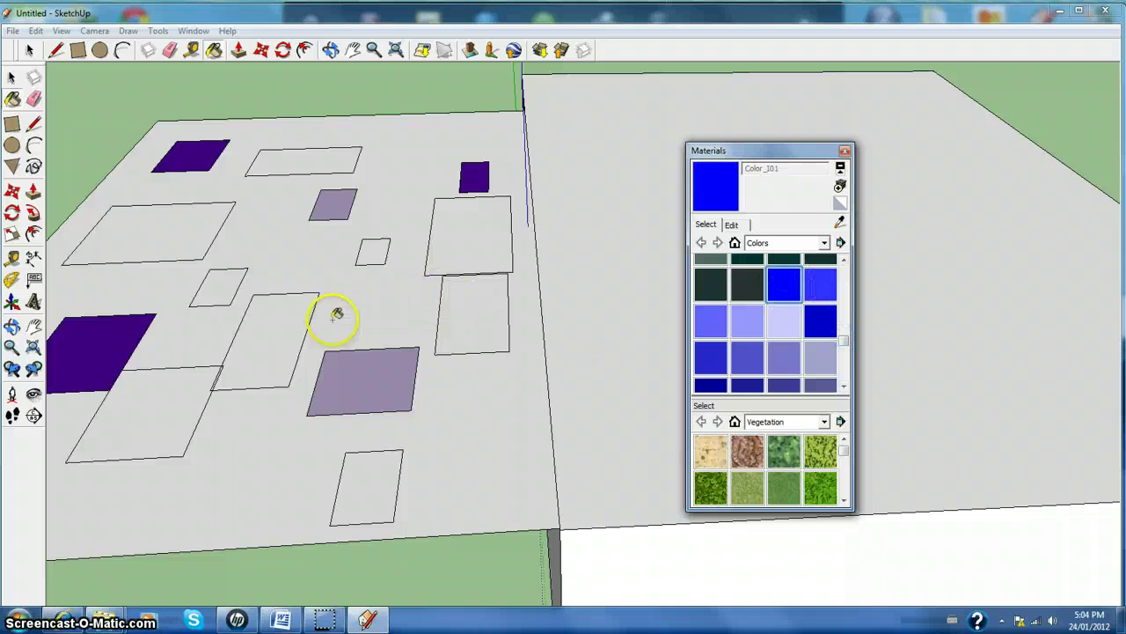
pyautogui.click(158, 438)
pyautogui.click(466, 257)
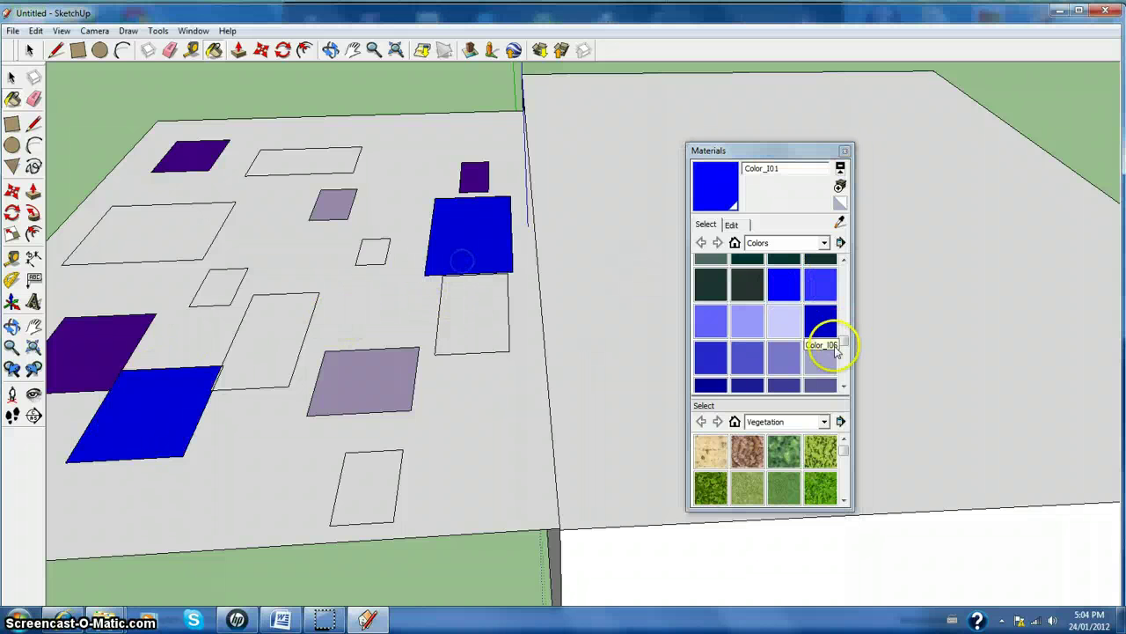
# - Paint the far narrow strip, the large far outer rectangle and the small rectangle in front of it dark blue with Color_I06
pyautogui.click(820, 319)
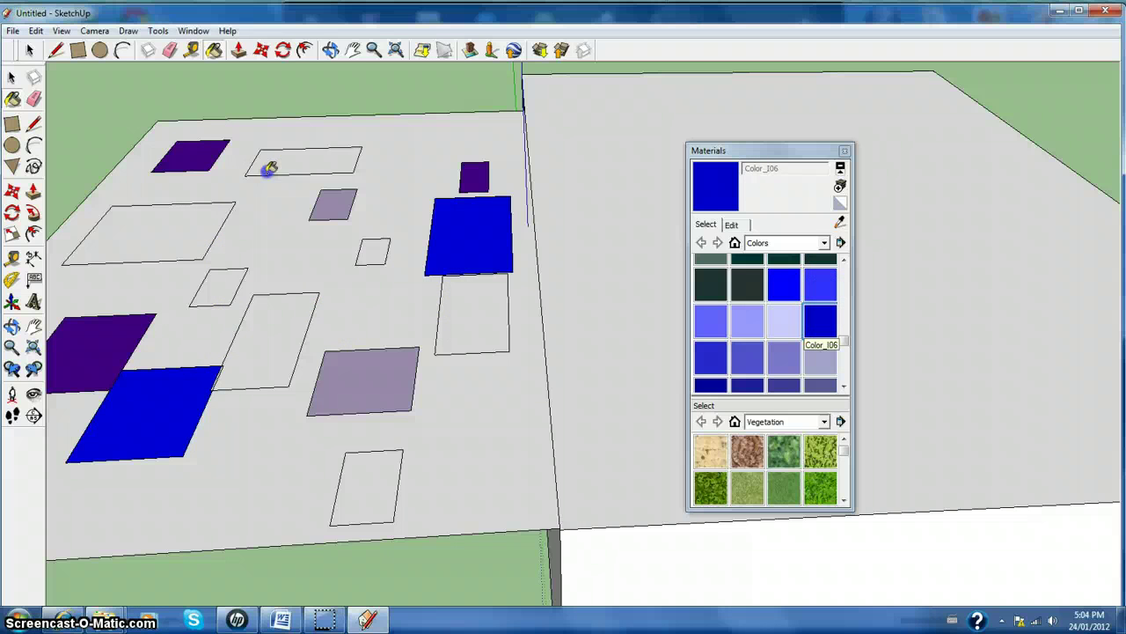
pyautogui.click(270, 167)
pyautogui.click(216, 280)
pyautogui.click(155, 227)
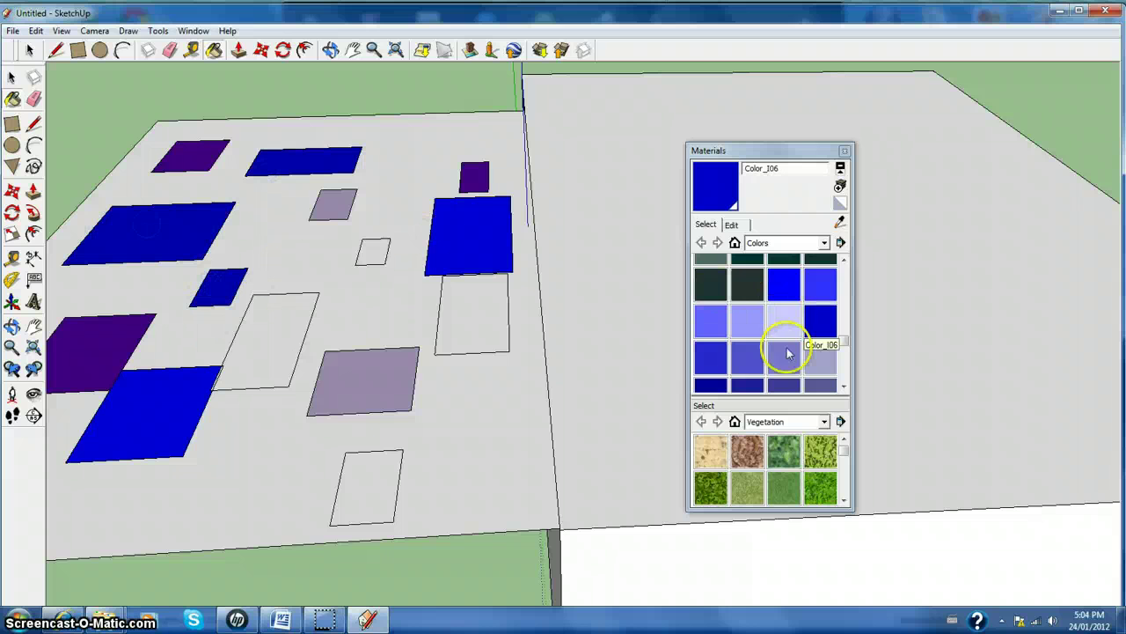
# - Paint the rectangle directly in front of the bright blue one beside the wall yellow with Color_D02
pyautogui.moveTo(843, 339); pyautogui.dragTo(843, 303)
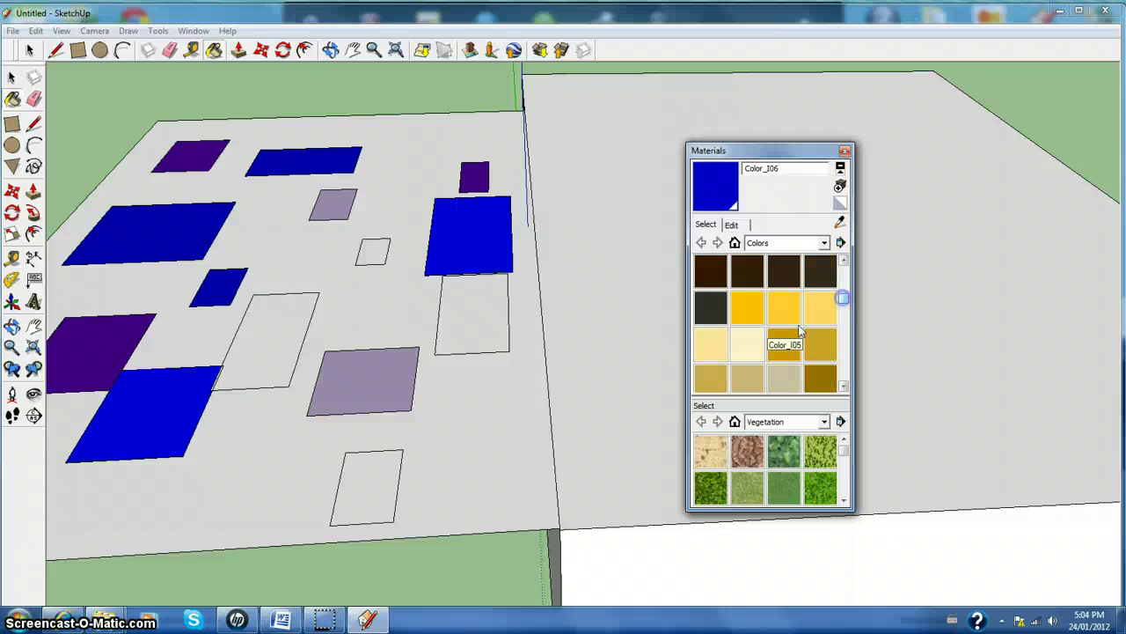
pyautogui.click(784, 306)
pyautogui.click(453, 319)
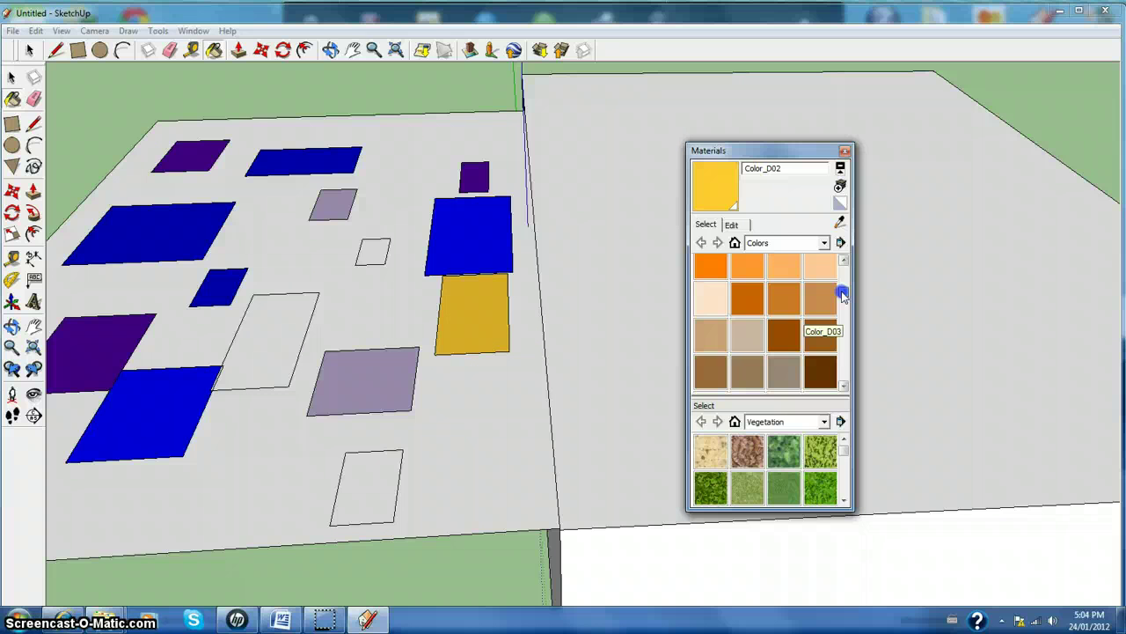
# - Paint the large far outer rectangle, the far outer corner rectangle and the frontmost rectangle orange with Color_C06
pyautogui.moveTo(843, 295); pyautogui.dragTo(843, 288)
pyautogui.click(747, 318)
pyautogui.click(206, 238)
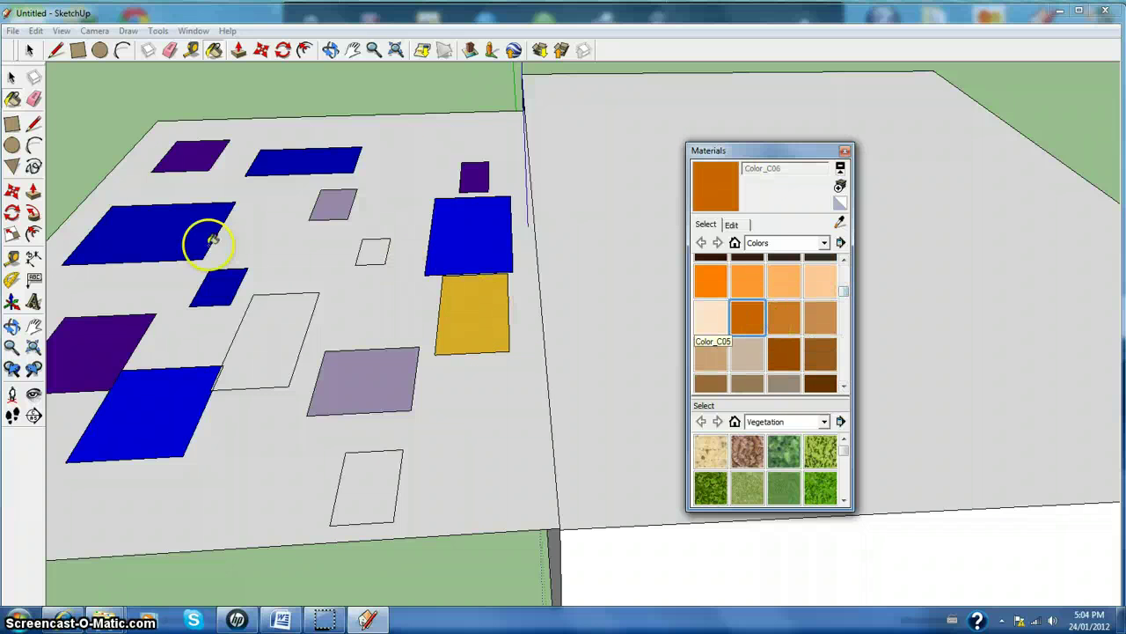
pyautogui.click(194, 161)
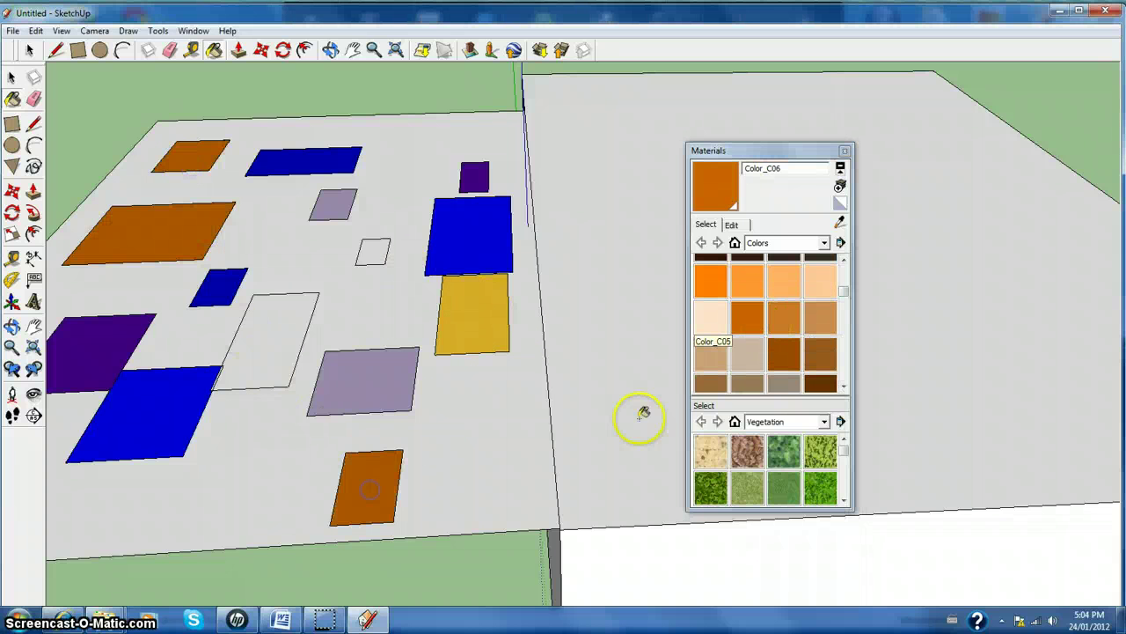
# - Paint the tall middle rectangle and the large front outer rectangle touching it cream with Color_C05
pyautogui.click(708, 319)
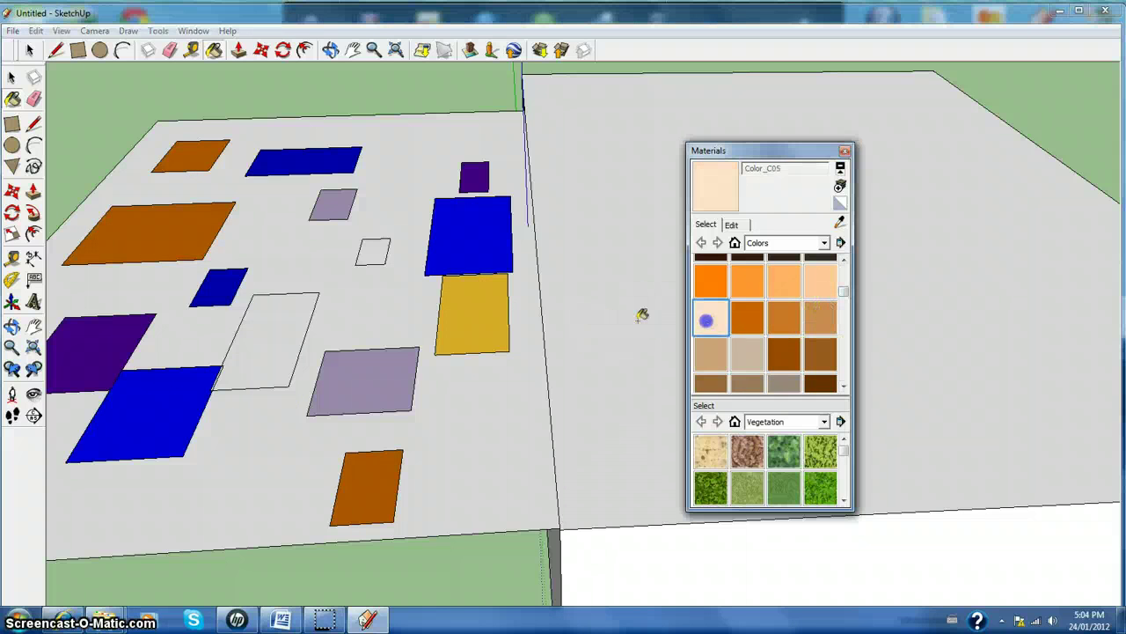
pyautogui.click(255, 330)
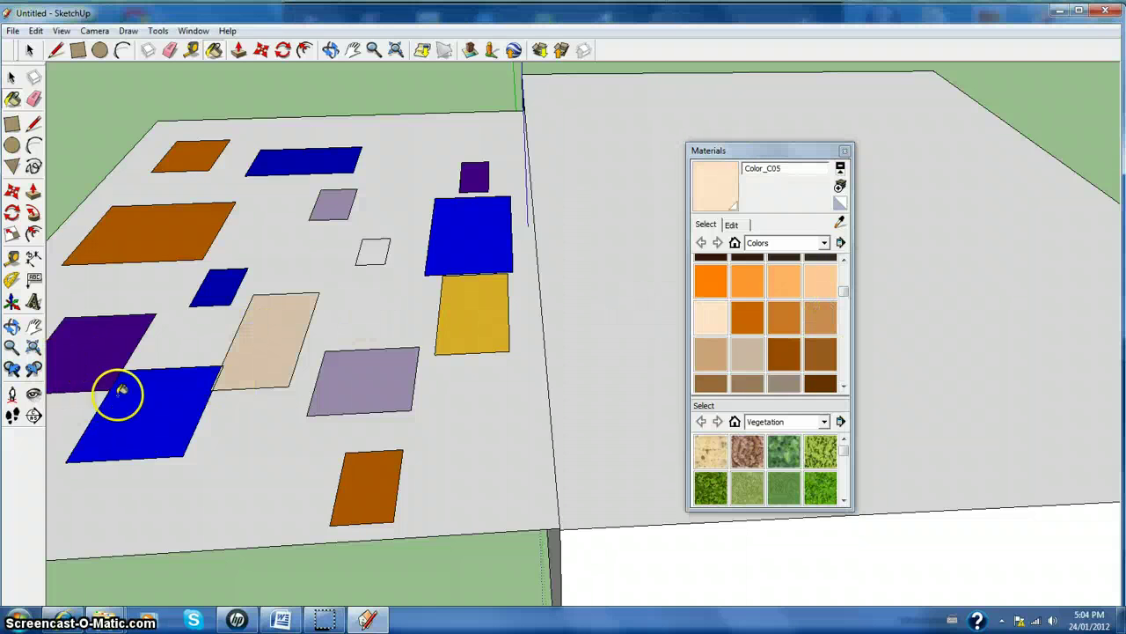
pyautogui.click(149, 424)
pyautogui.click(376, 257)
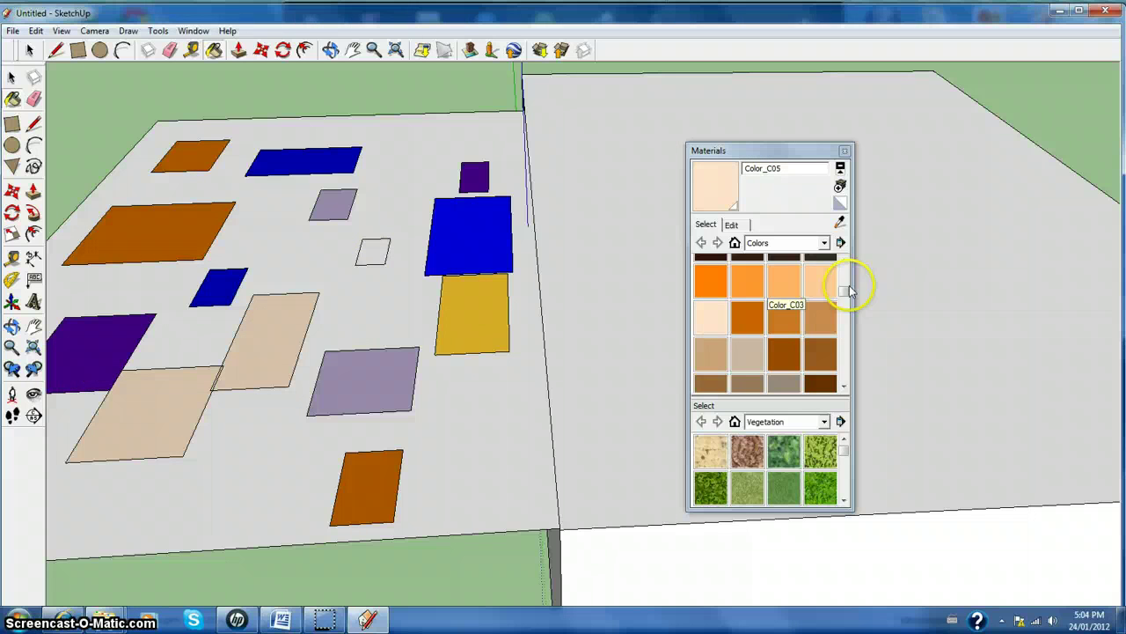
# - Paint the small unpainted square in the middle and the far outer corner rectangle dark red with Color_A16
pyautogui.moveTo(849, 289); pyautogui.dragTo(846, 279)
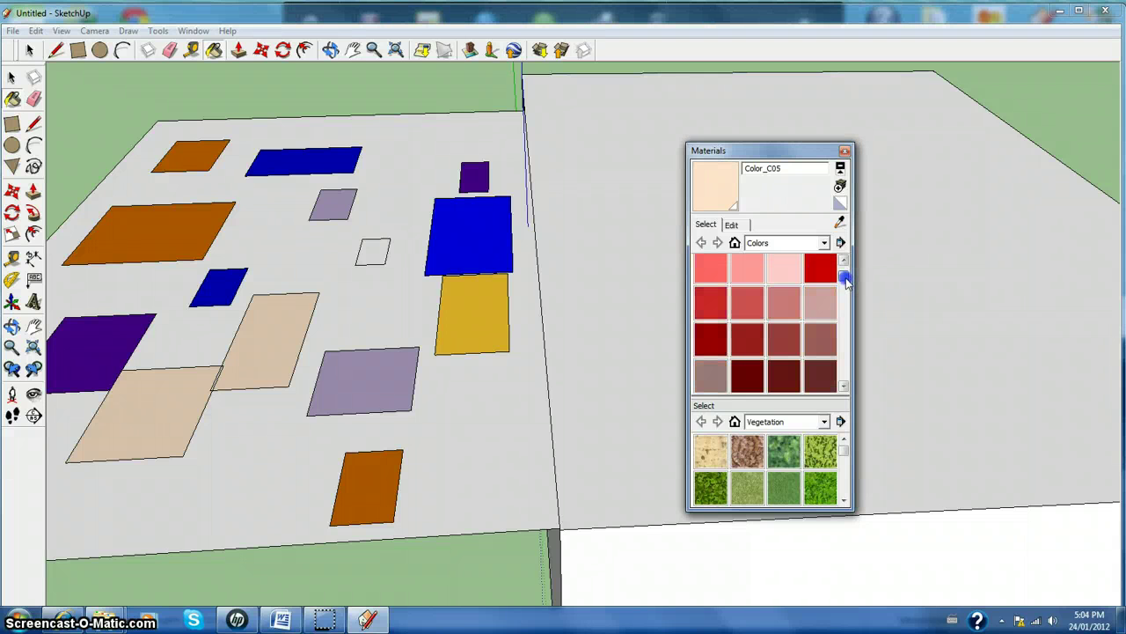
pyautogui.click(748, 377)
pyautogui.click(369, 252)
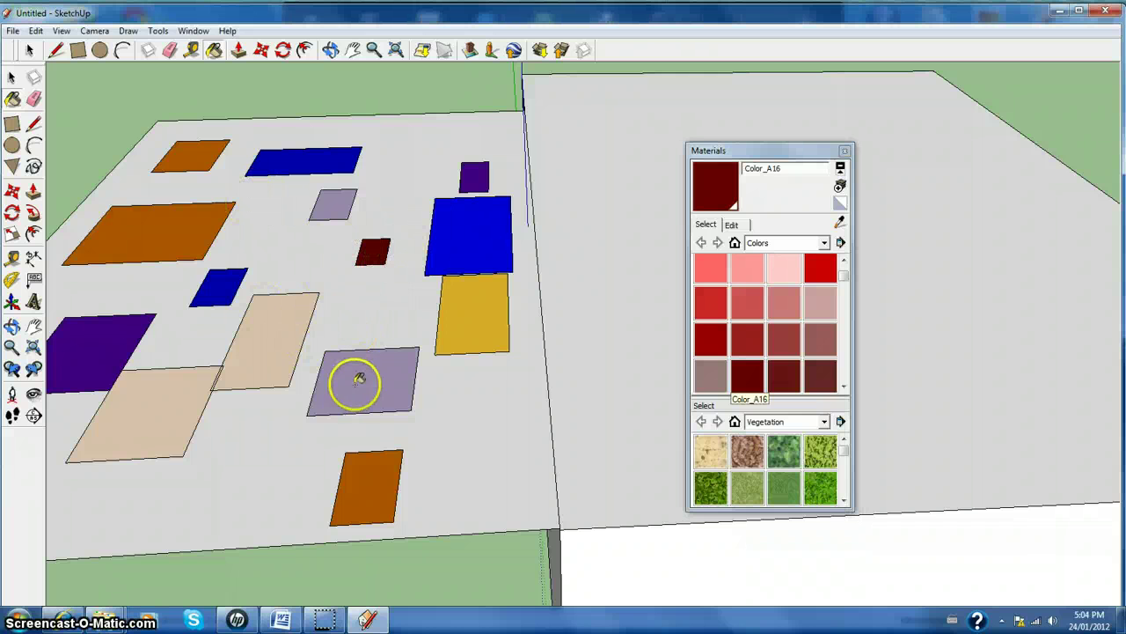
pyautogui.click(186, 157)
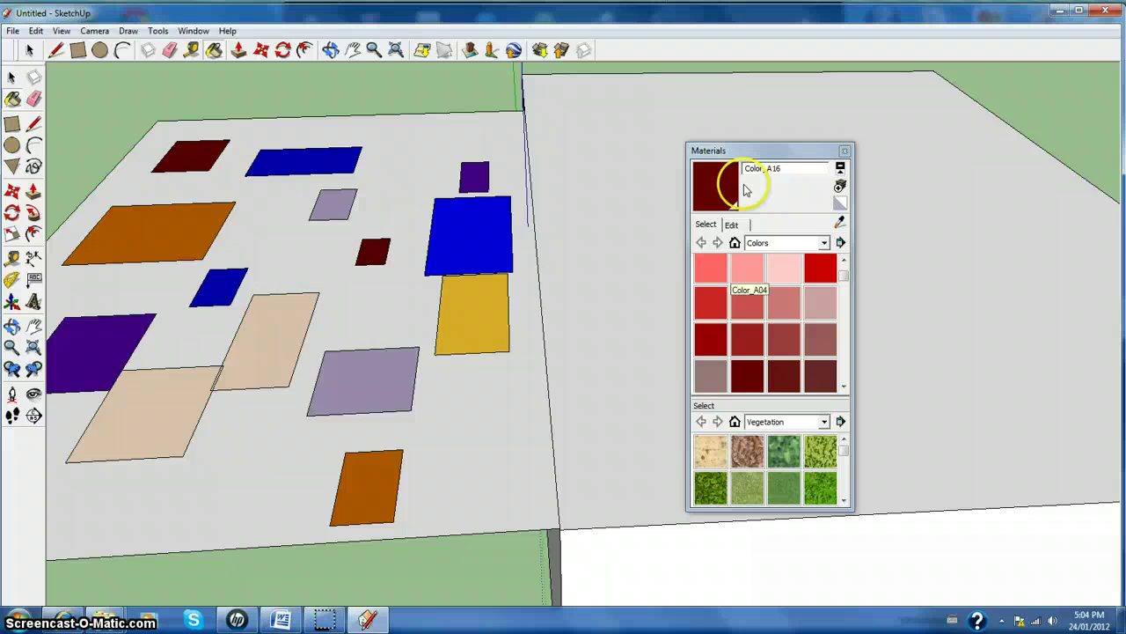
# - Paint the overhang's remaining background face around the rectangles black with Color_009
pyautogui.click(762, 151)
pyautogui.click(774, 154)
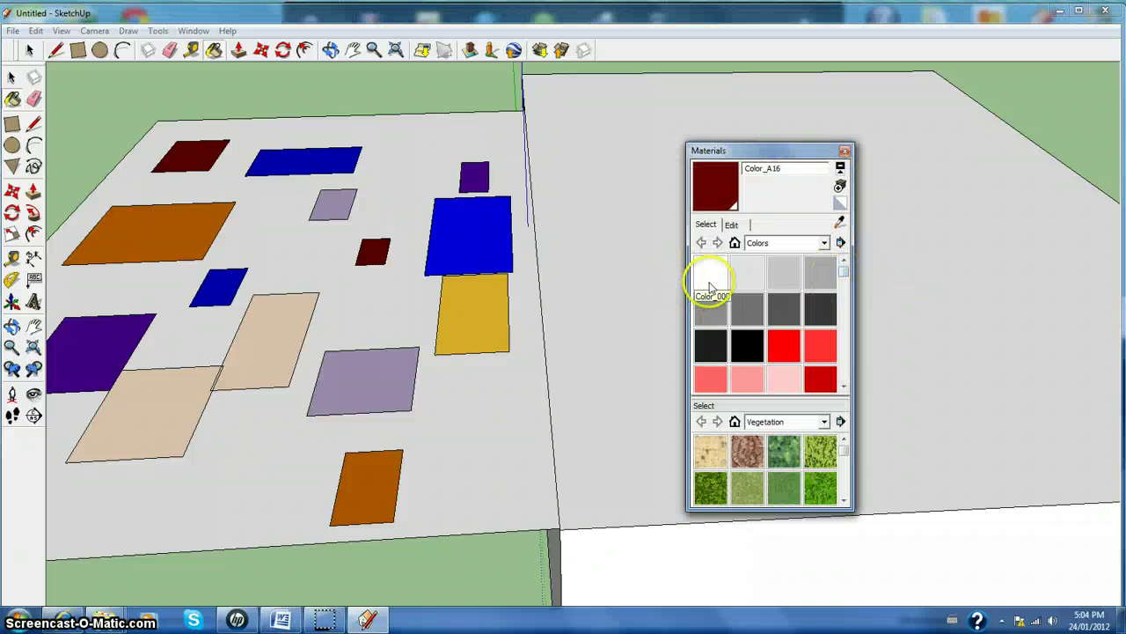
pyautogui.click(745, 341)
pyautogui.click(487, 398)
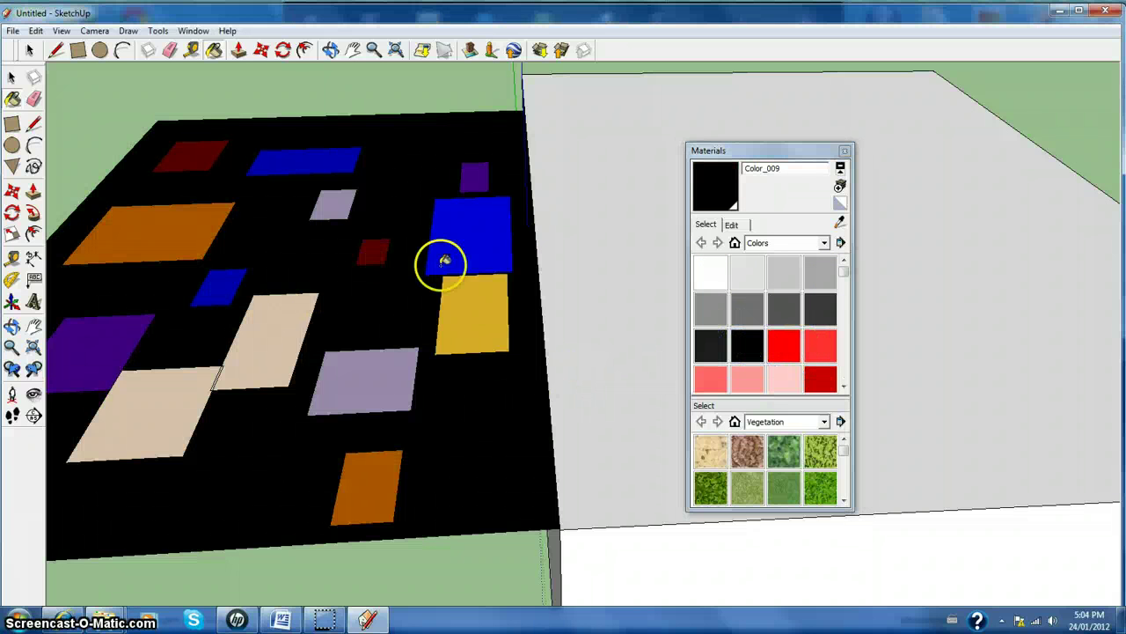
# - Close the Materials palette and bring the painted overhang's outer edge fully into view
pyautogui.click(845, 151)
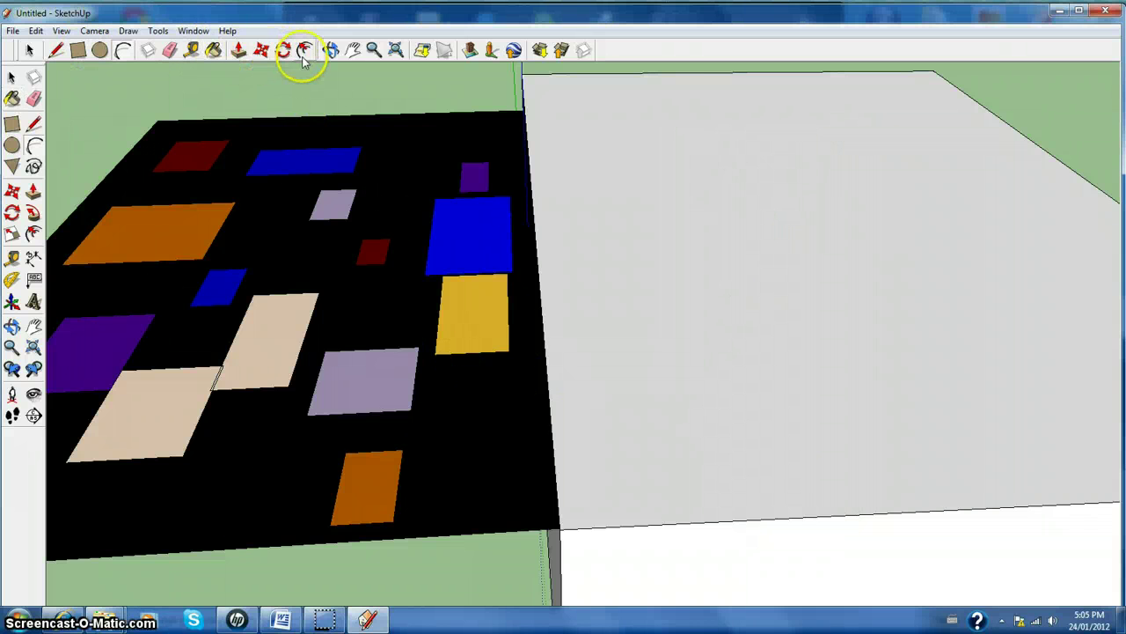
pyautogui.click(352, 52)
pyautogui.moveTo(291, 217)
pyautogui.mouseDown()
pyautogui.moveTo(850, 267)
pyautogui.moveTo(785, 236)
pyautogui.mouseUp()
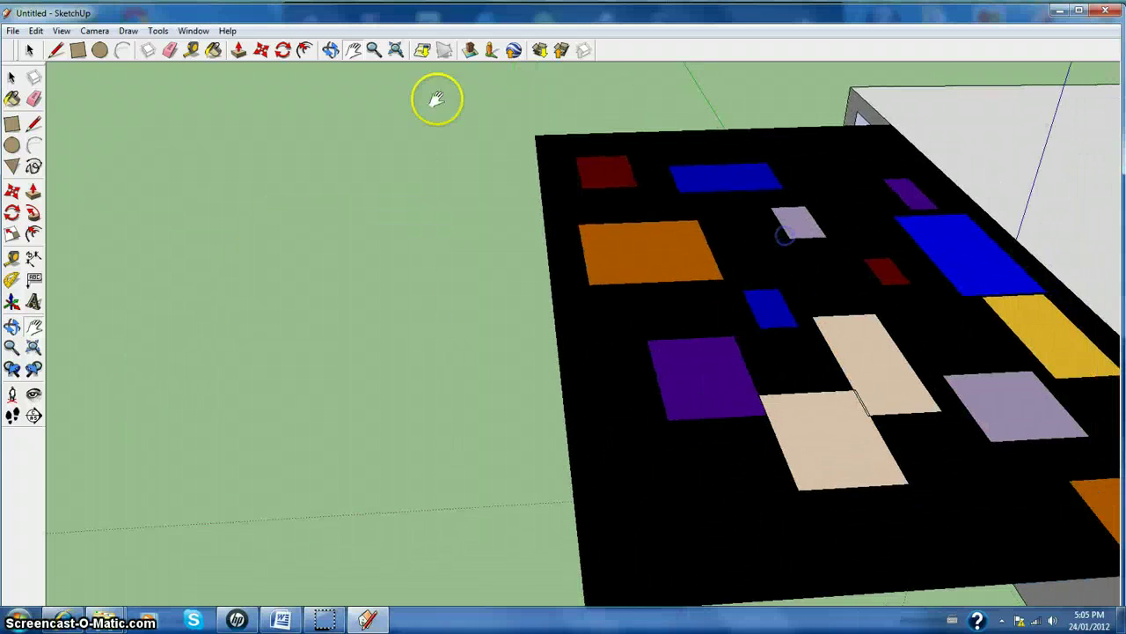
pyautogui.click(331, 50)
pyautogui.moveTo(476, 141); pyautogui.dragTo(1068, 165)
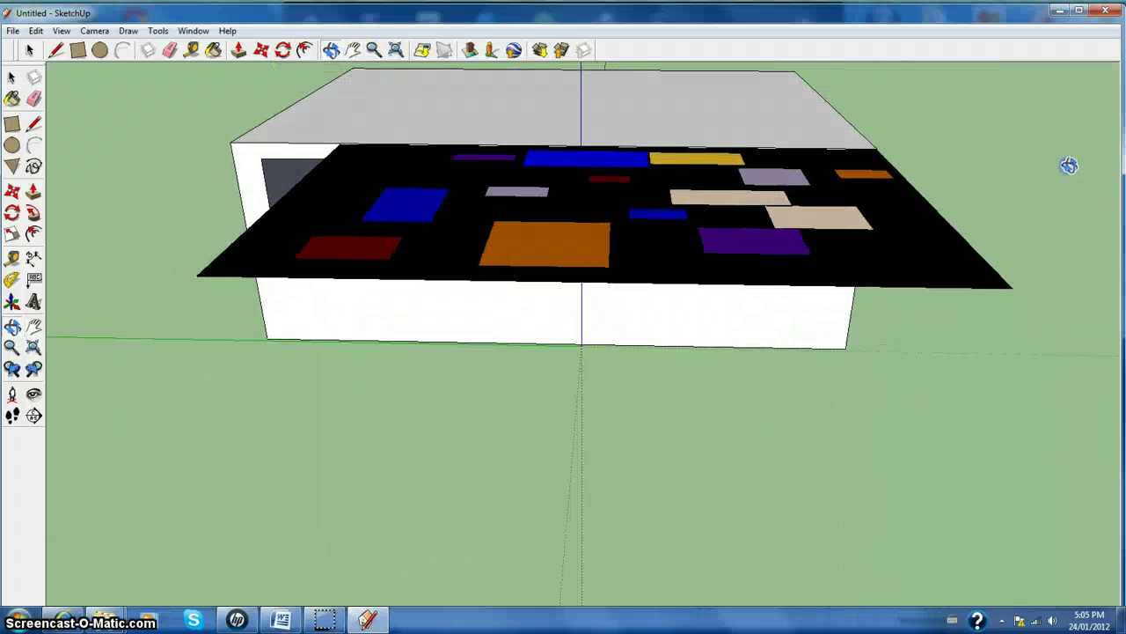
pyautogui.scroll(2, 563, 191)
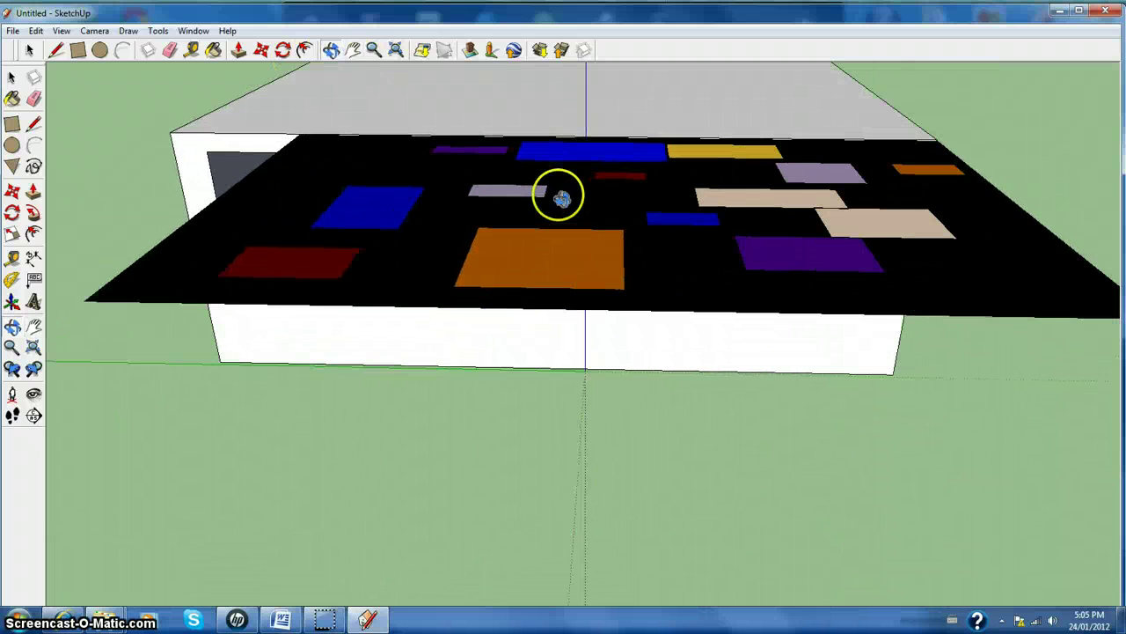
pyautogui.click(353, 50)
pyautogui.moveTo(452, 170); pyautogui.dragTo(435, 257)
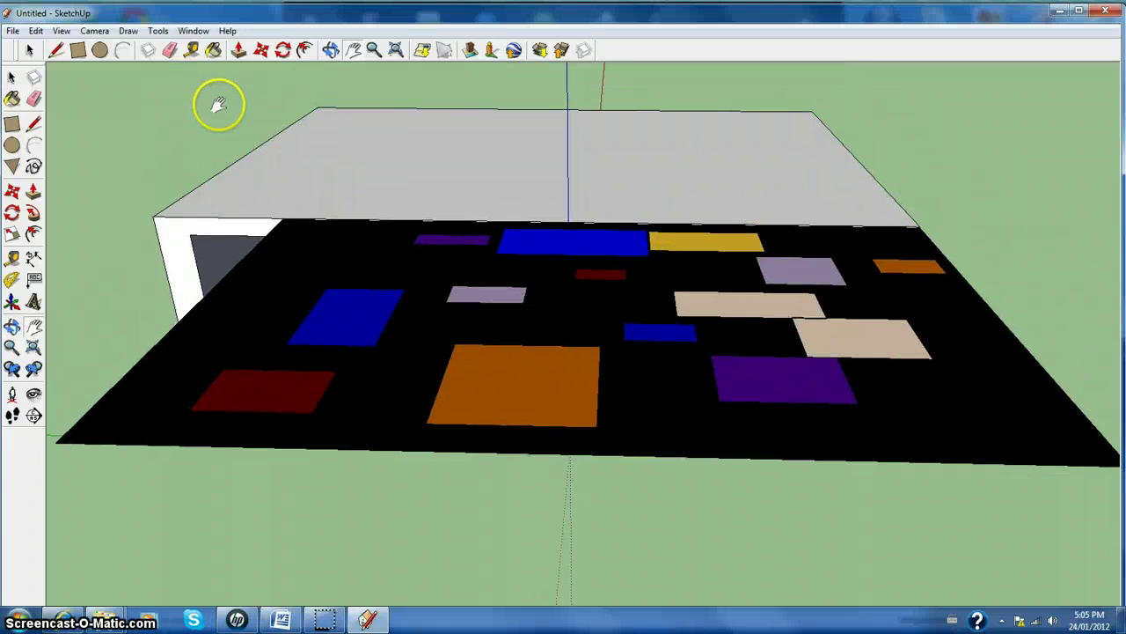
pyautogui.click(60, 52)
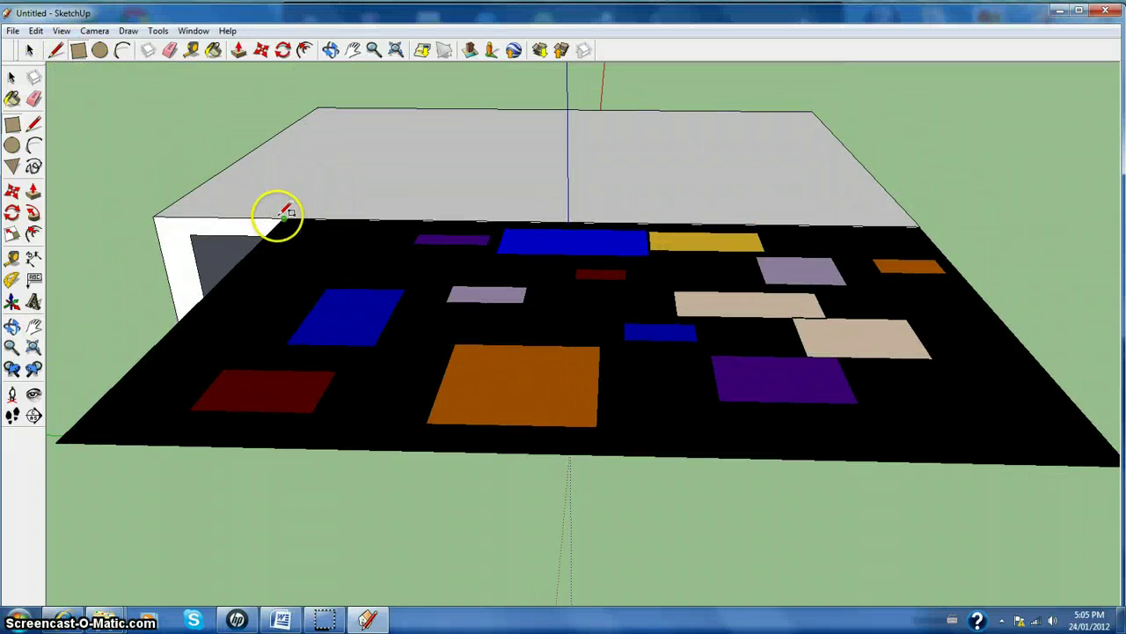
pyautogui.moveTo(282, 175); pyautogui.dragTo(880, 91)
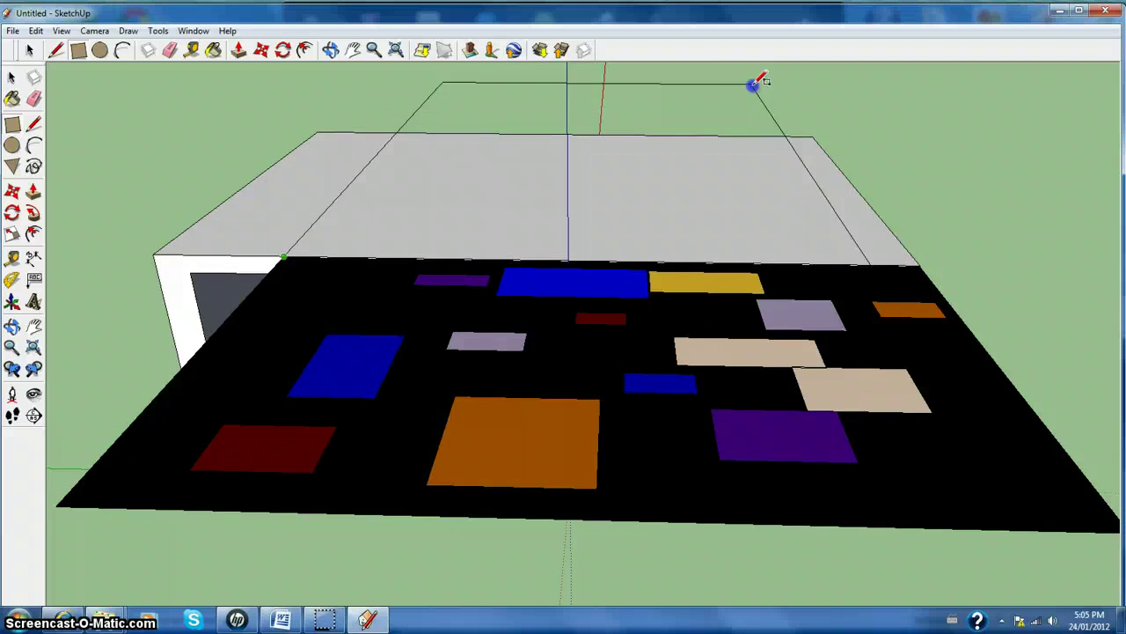
pyautogui.moveTo(753, 85); pyautogui.dragTo(924, 125)
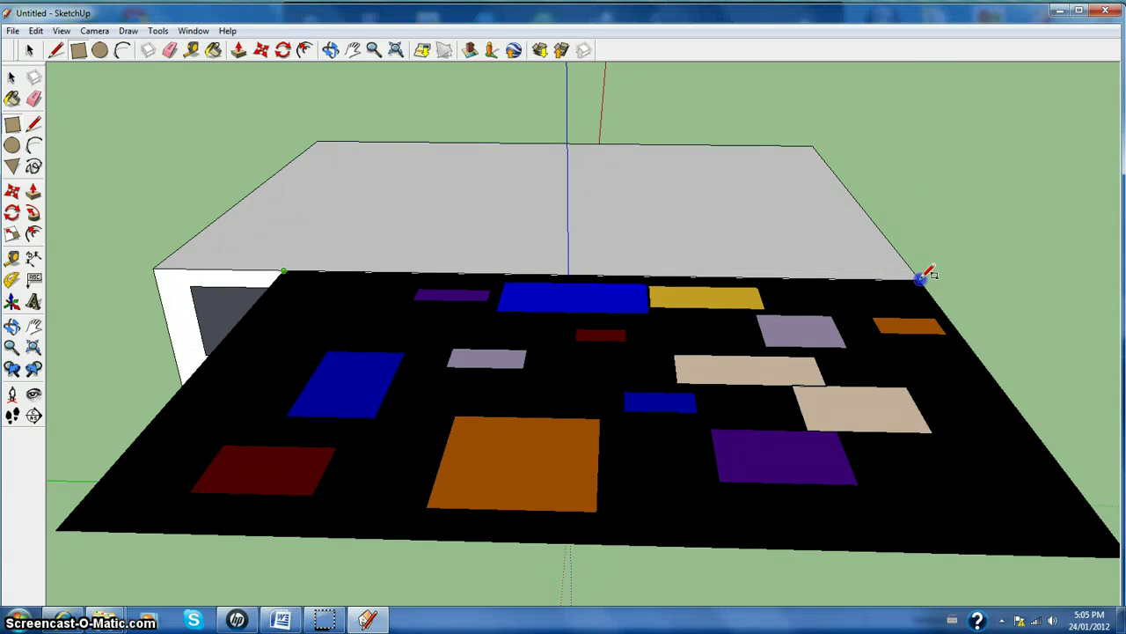
pyautogui.click(122, 50)
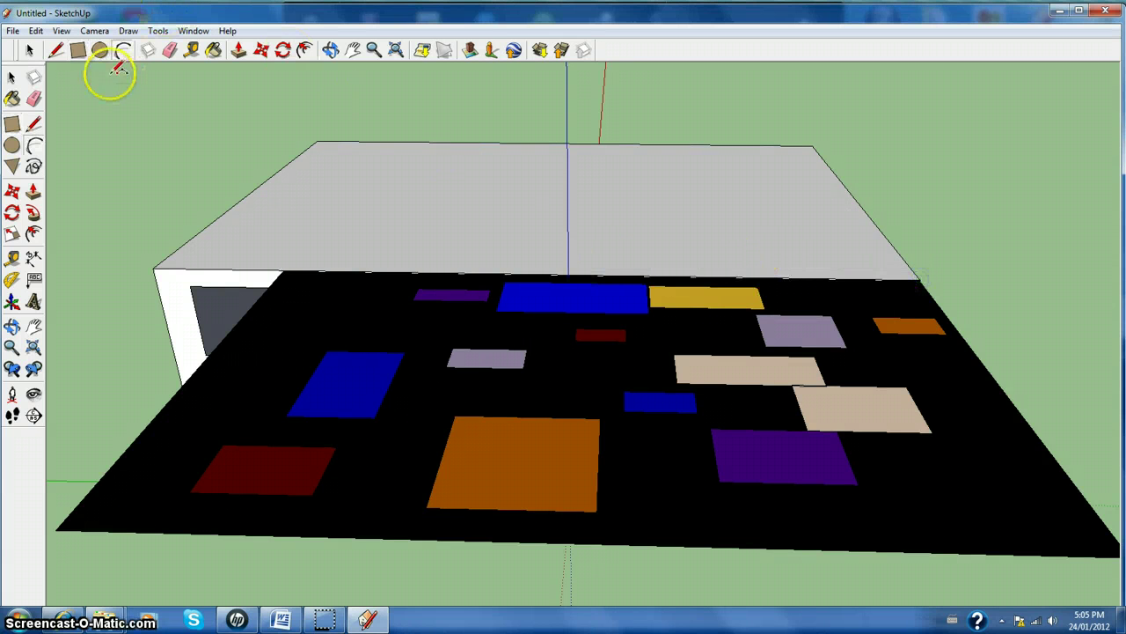
pyautogui.click(78, 53)
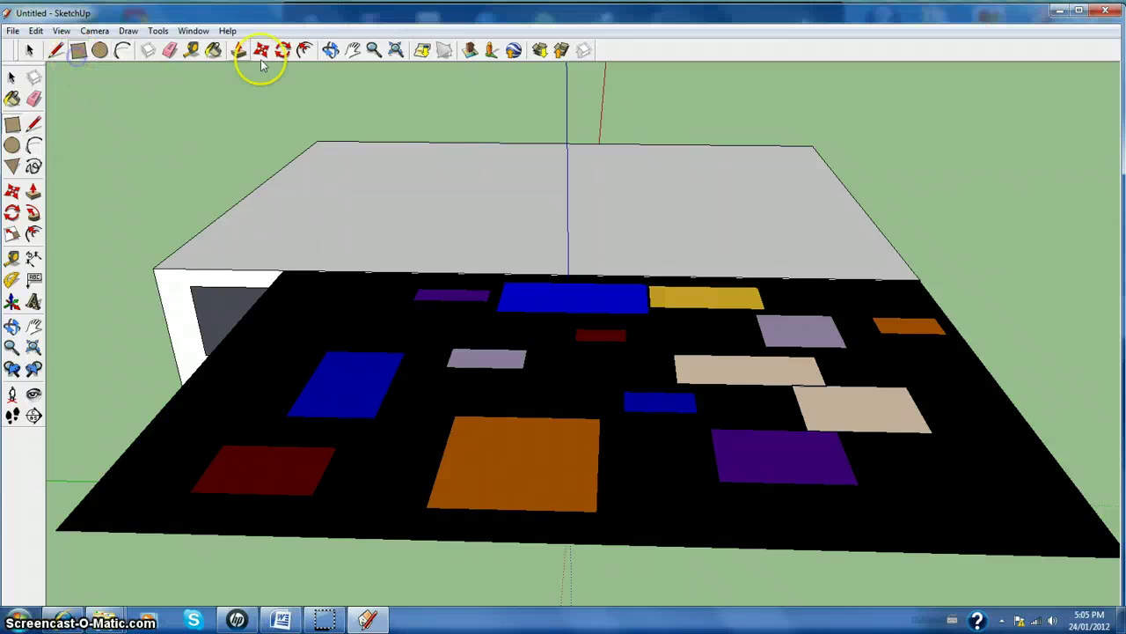
# - Draw an upright rectangle standing along the full edge where the painted overhang meets the building's roof
pyautogui.click(331, 50)
pyautogui.moveTo(545, 203); pyautogui.dragTo(144, 244)
pyautogui.click(104, 65)
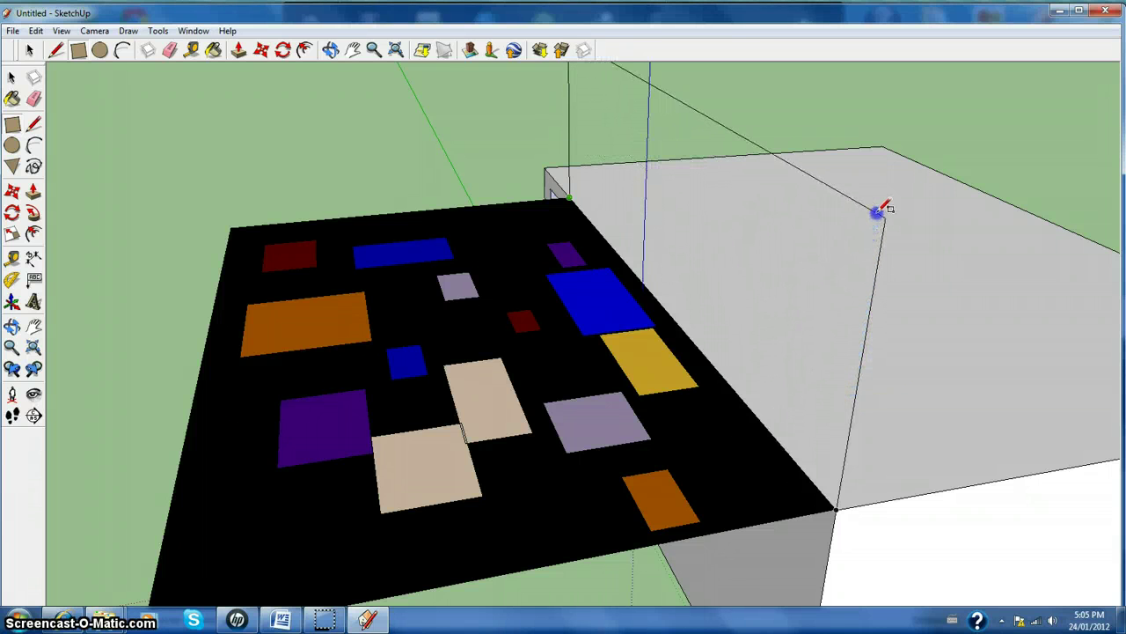
pyautogui.click(880, 189)
pyautogui.click(792, 188)
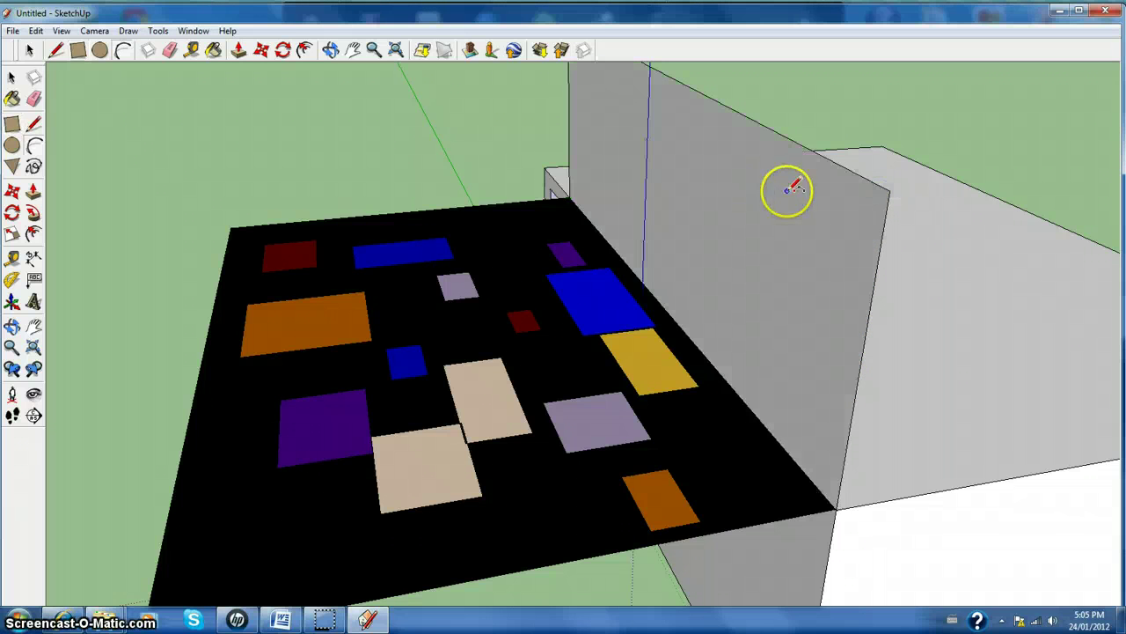
# - Draw a smaller rectangle on the upright wall, starting from its base edge and leaving a border at both sides and above
pyautogui.click(330, 50)
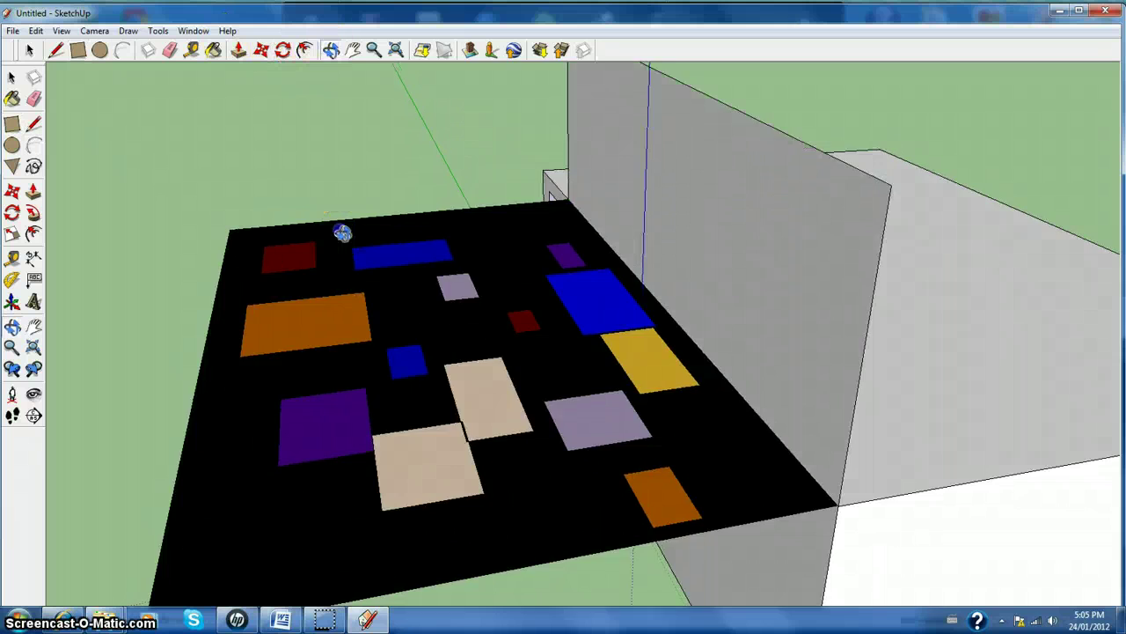
pyautogui.moveTo(304, 228); pyautogui.dragTo(738, 226)
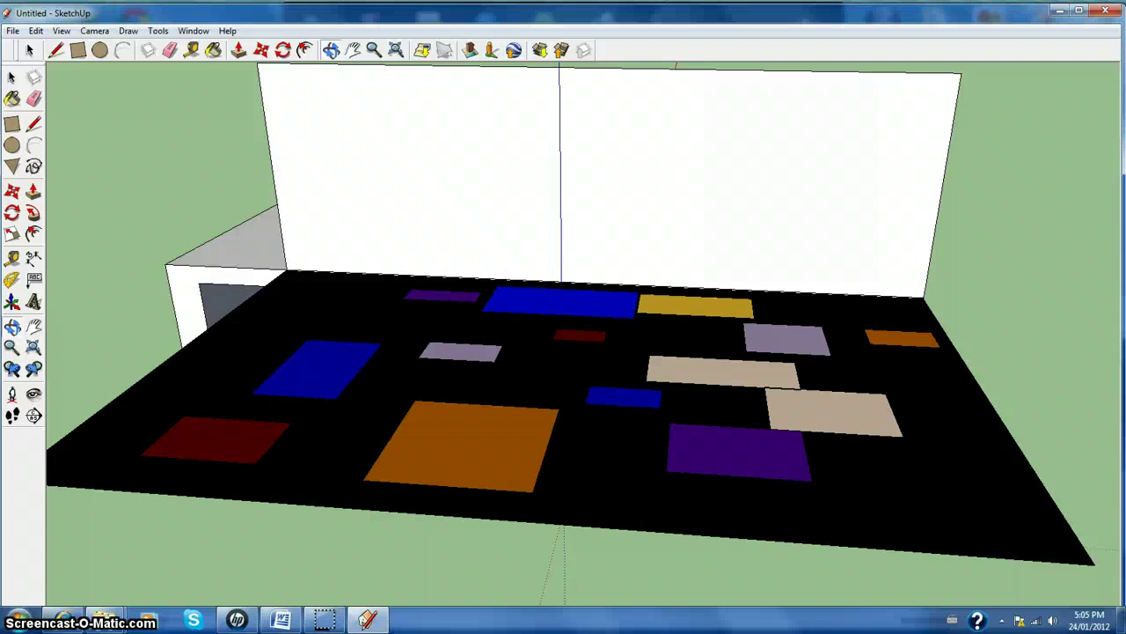
pyautogui.click(78, 50)
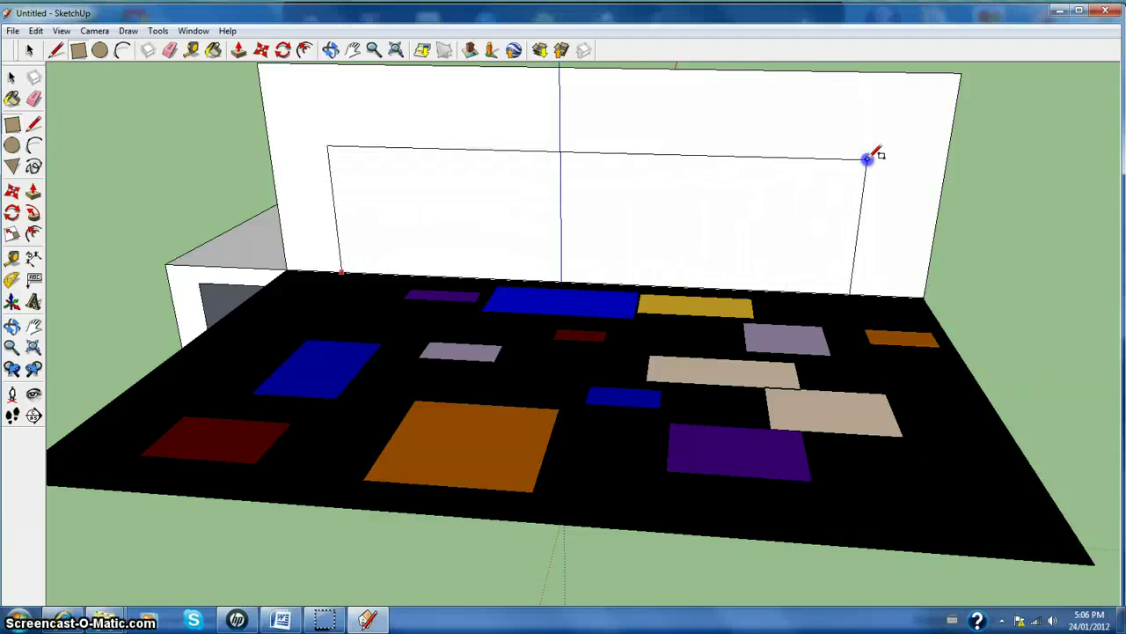
pyautogui.click(892, 117)
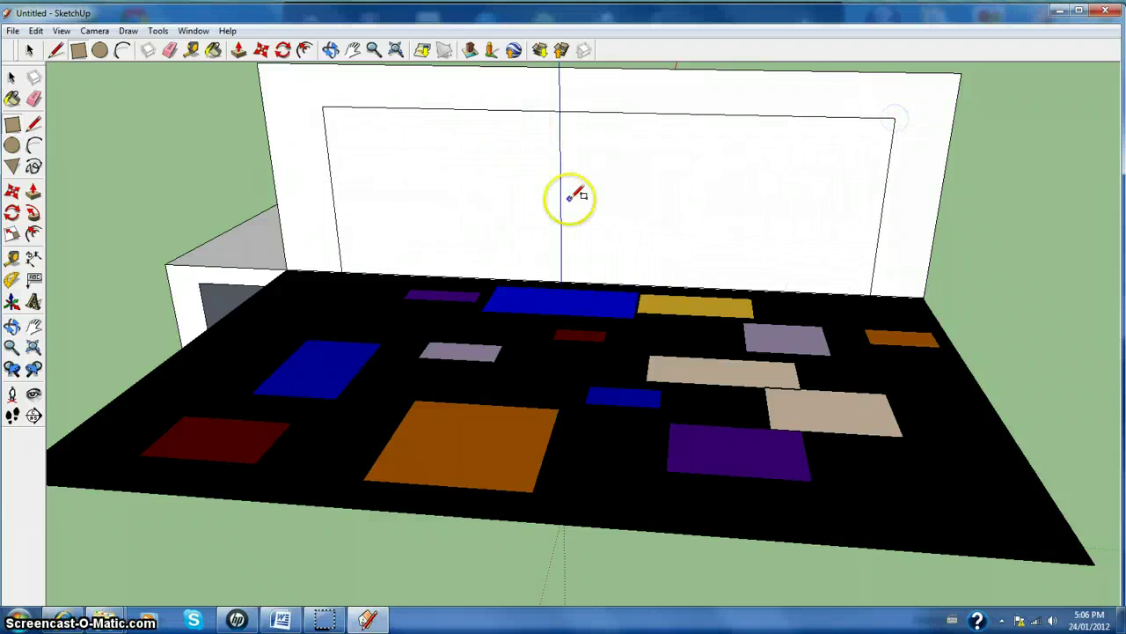
# - Delete the inner rectangle's face to leave a large opening in the upright wall
pyautogui.click(27, 51)
pyautogui.click(486, 194)
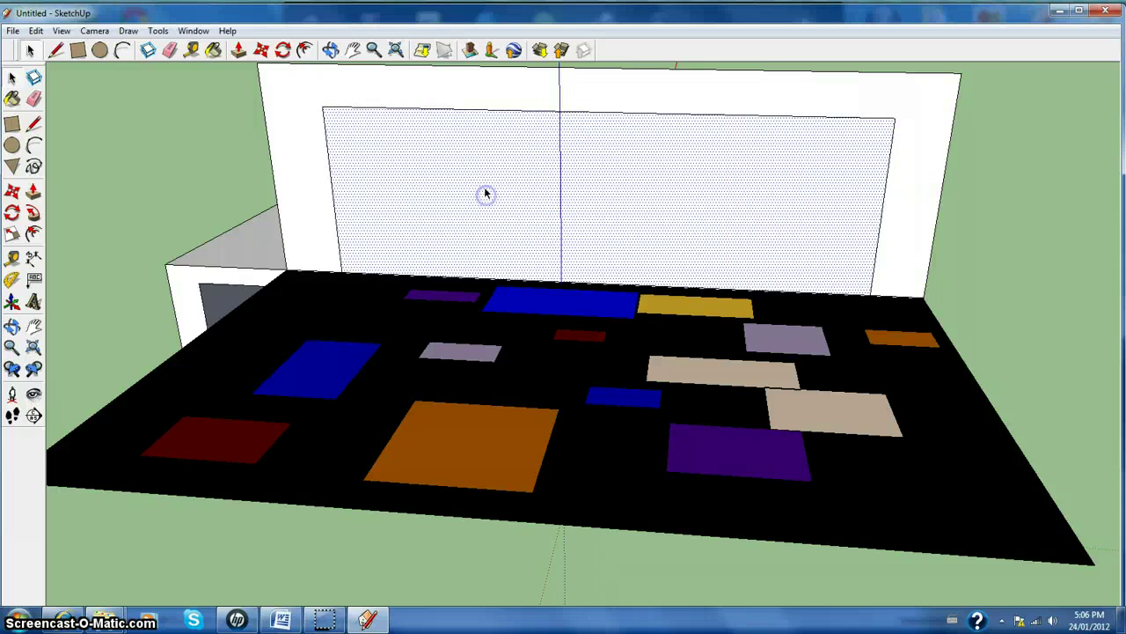
pyautogui.press('Delete')
pyautogui.click(484, 188)
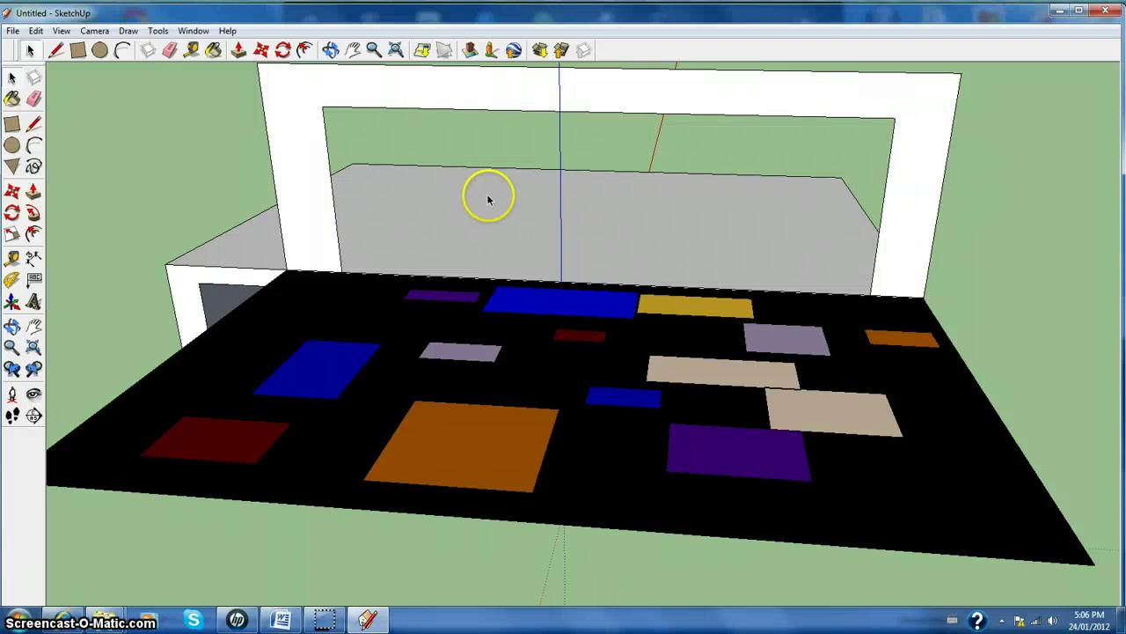
pyautogui.click(571, 124)
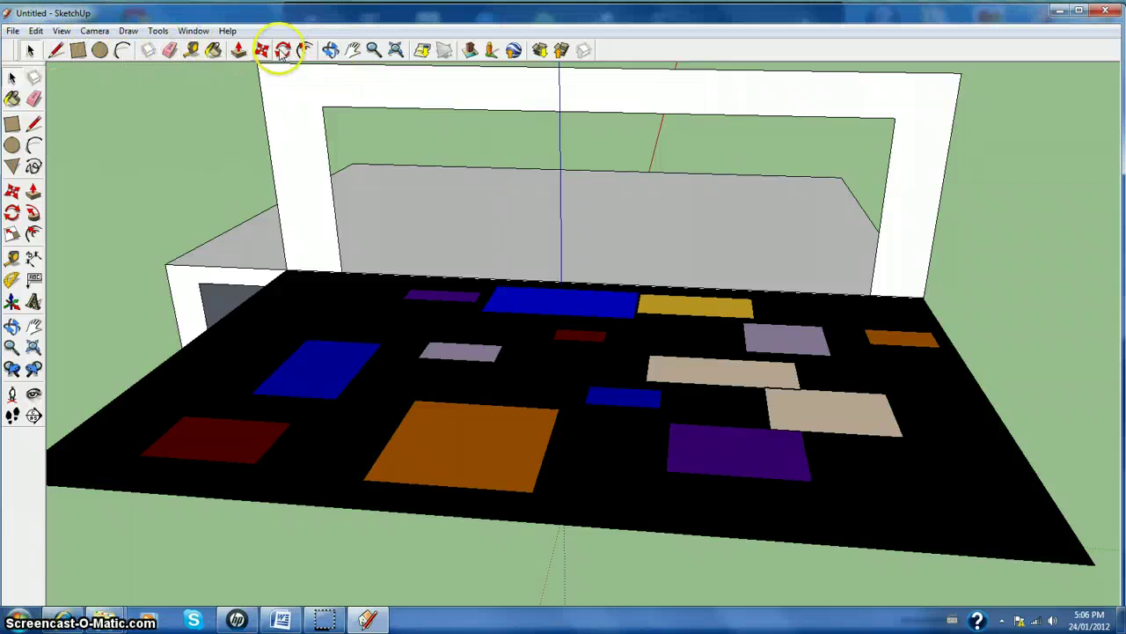
pyautogui.click(353, 50)
pyautogui.moveTo(409, 225); pyautogui.dragTo(414, 305)
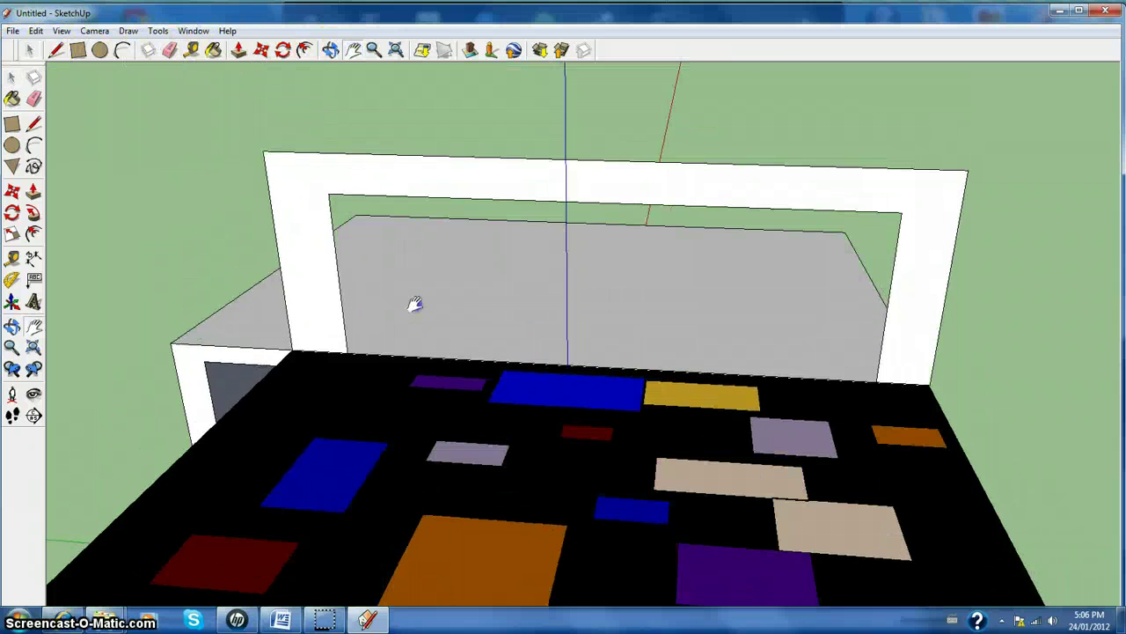
pyautogui.click(78, 50)
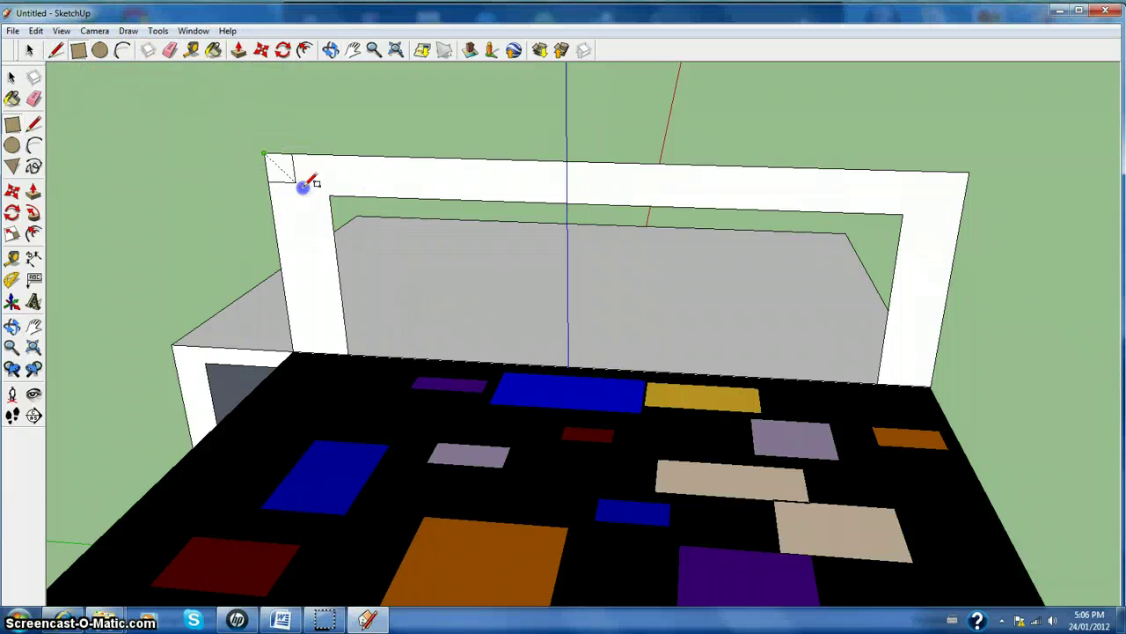
pyautogui.moveTo(303, 188); pyautogui.dragTo(1123, 443)
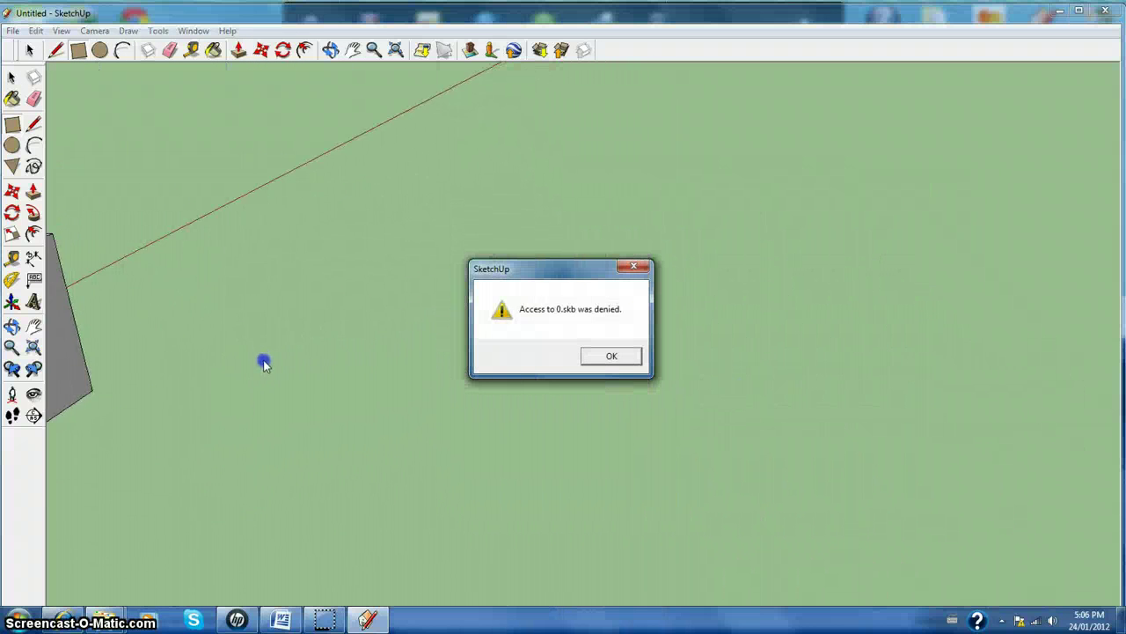
# - Dismiss the file access message and bring the upright frame and painted overhang back into full view
pyautogui.click(643, 266)
pyautogui.press('a')
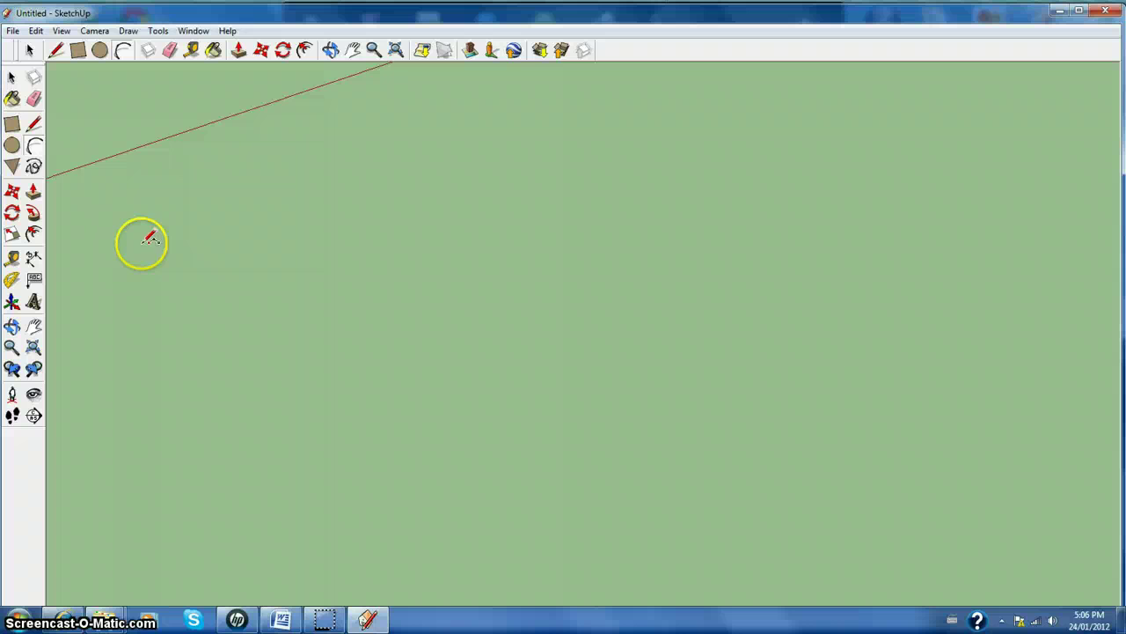
pyautogui.moveTo(150, 238); pyautogui.dragTo(341, 54, button='middle')
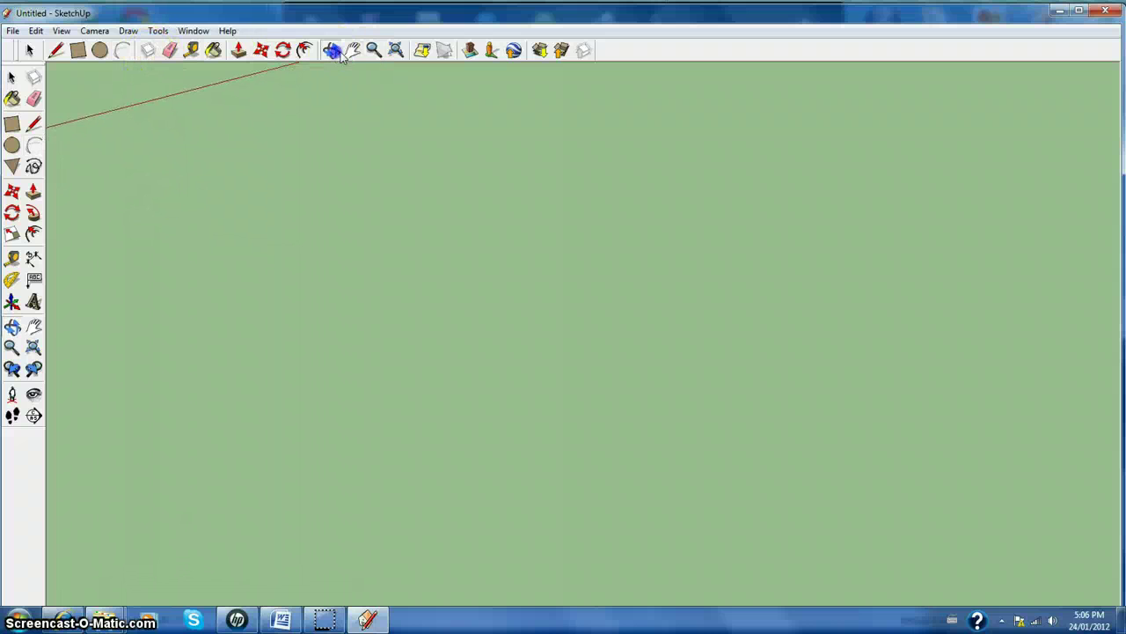
pyautogui.moveTo(352, 214); pyautogui.dragTo(38, 186, button='middle')
pyautogui.click(33, 190)
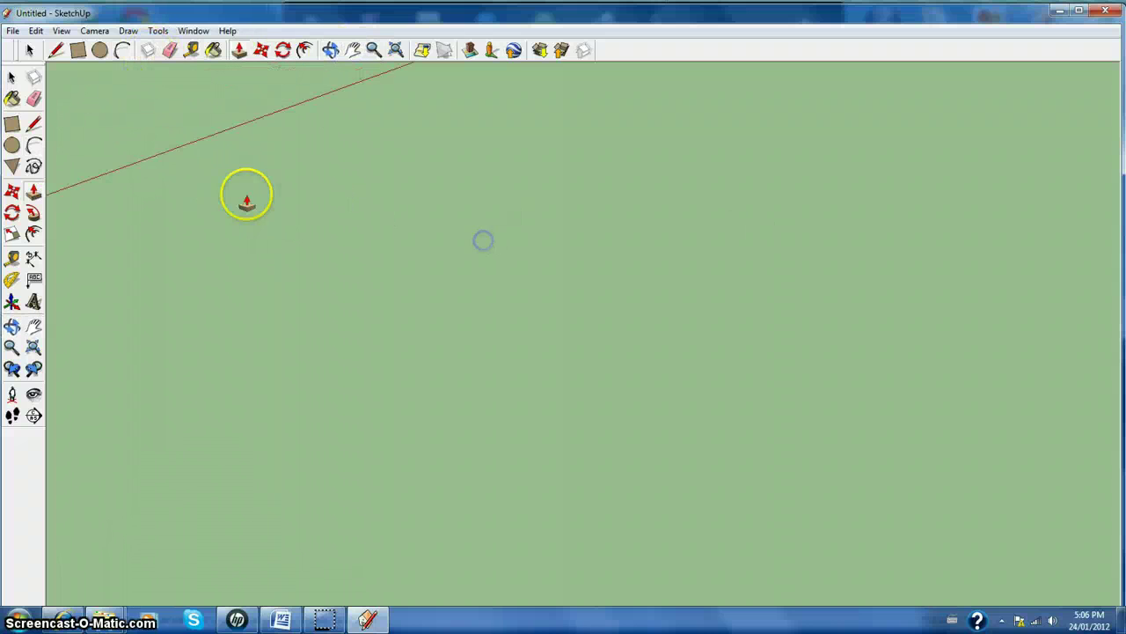
pyautogui.click(354, 51)
pyautogui.moveTo(259, 232); pyautogui.dragTo(484, 239)
pyautogui.moveTo(189, 249); pyautogui.dragTo(689, 157)
pyautogui.press('space')
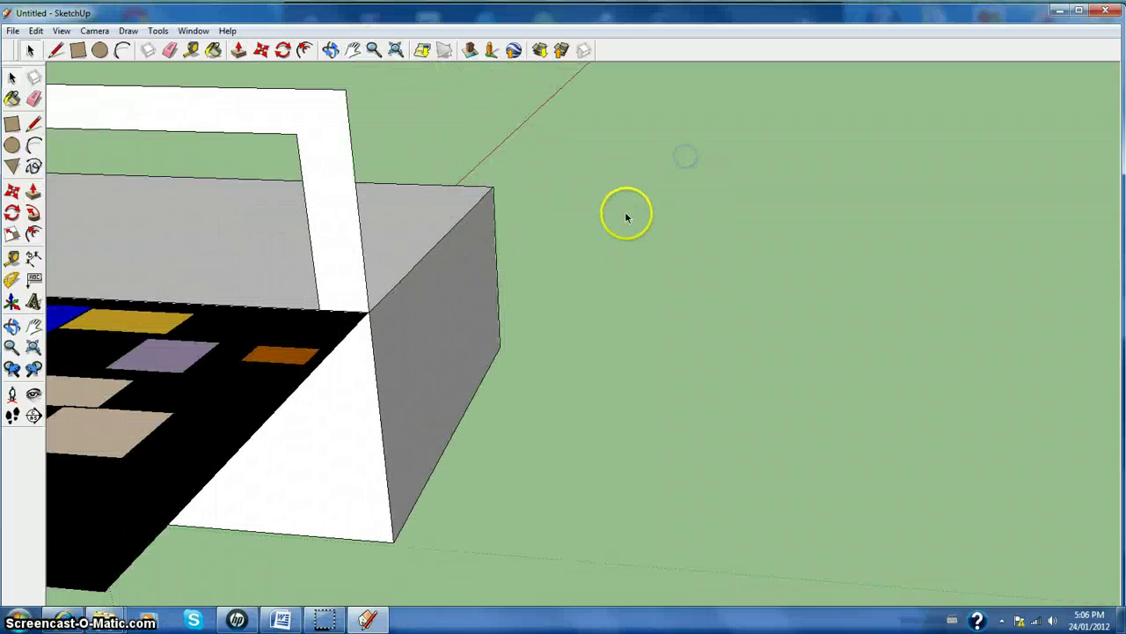
pyautogui.moveTo(352, 244); pyautogui.dragTo(871, 249)
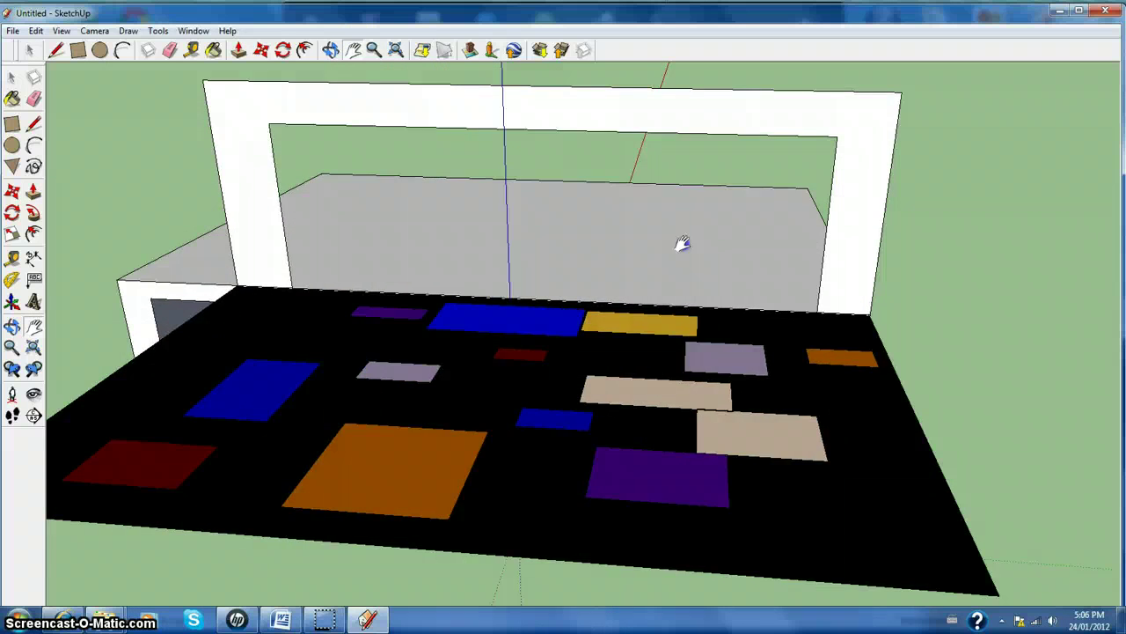
pyautogui.moveTo(681, 244); pyautogui.dragTo(703, 268)
pyautogui.press('space')
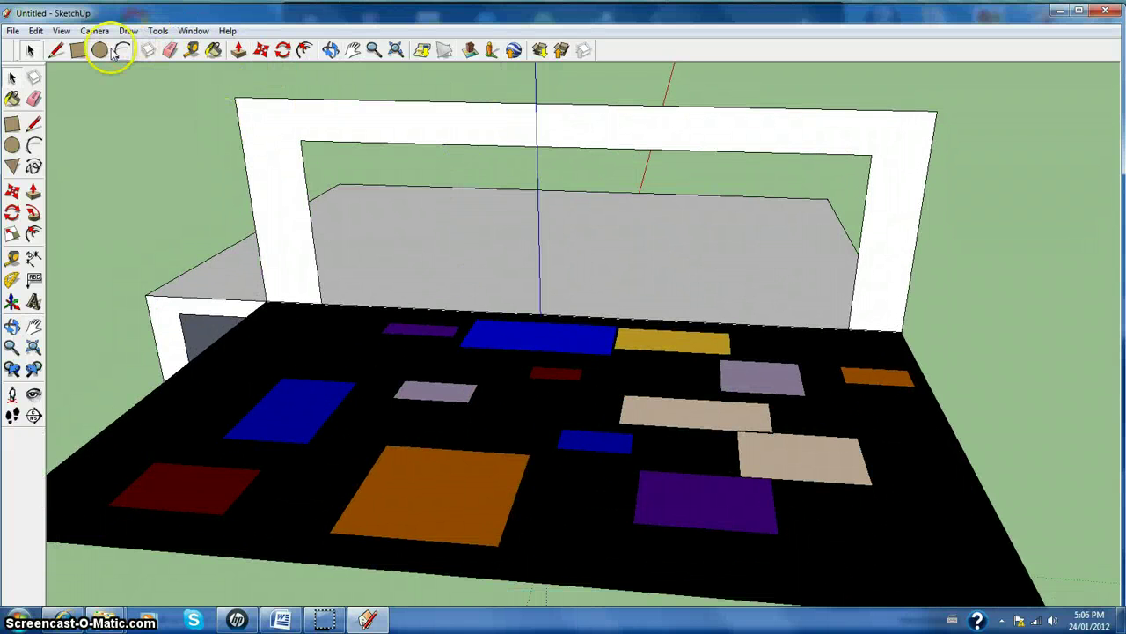
# - Try to draw a rectangle from the upright frame's upper outer corner, and undo the misplaced rectangles
pyautogui.click(79, 50)
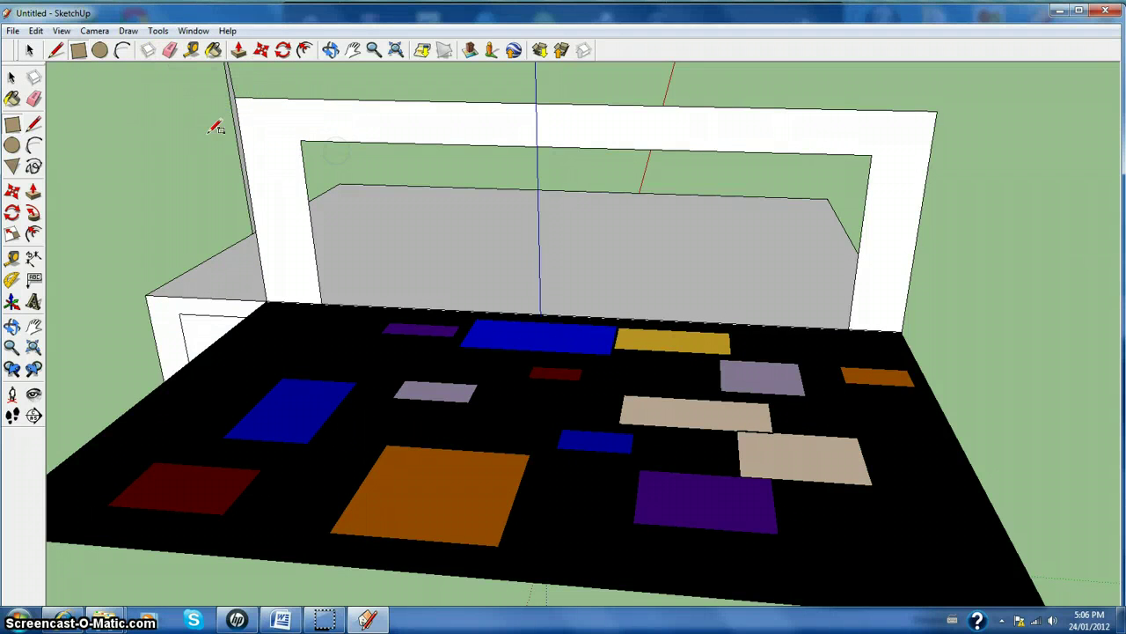
pyautogui.click(233, 99)
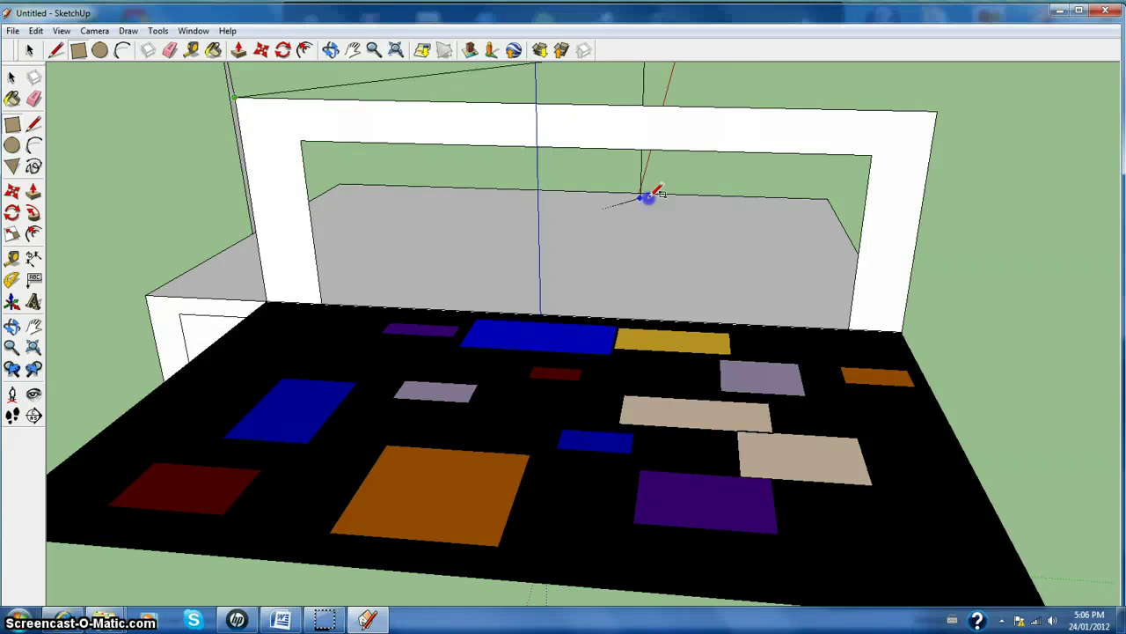
pyautogui.click(909, 259)
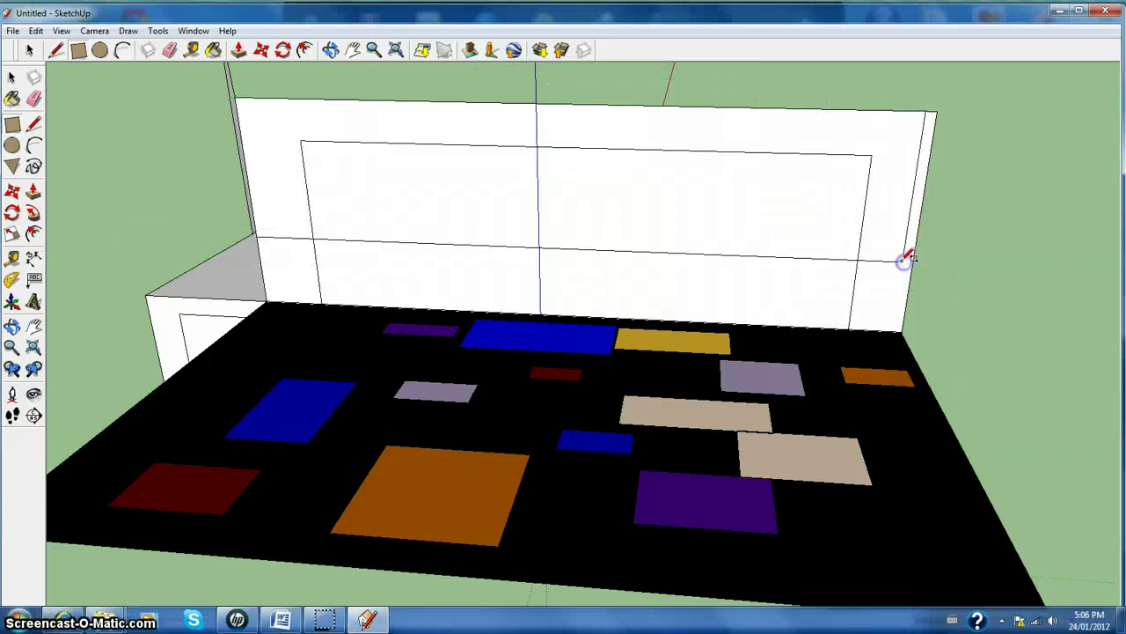
pyautogui.hotkey('ctrl', 'z')
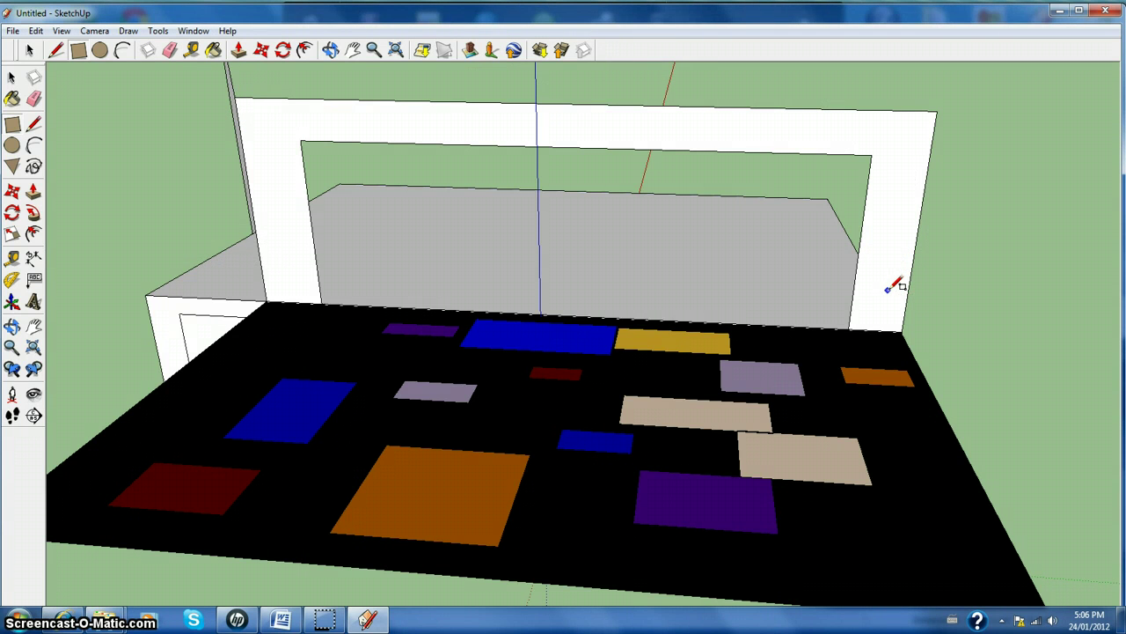
pyautogui.hotkey('ctrl', 'z')
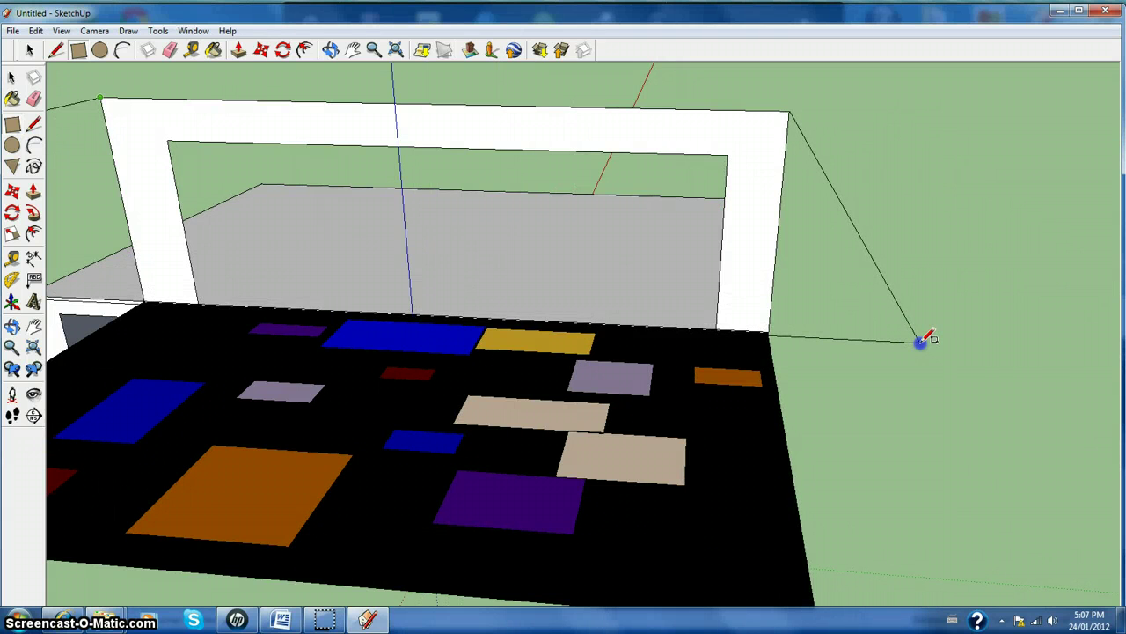
# - Draw a large horizontal rectangle from the upright frame's top edge, extending outward above the painted overhang as a canopy
pyautogui.click(921, 341)
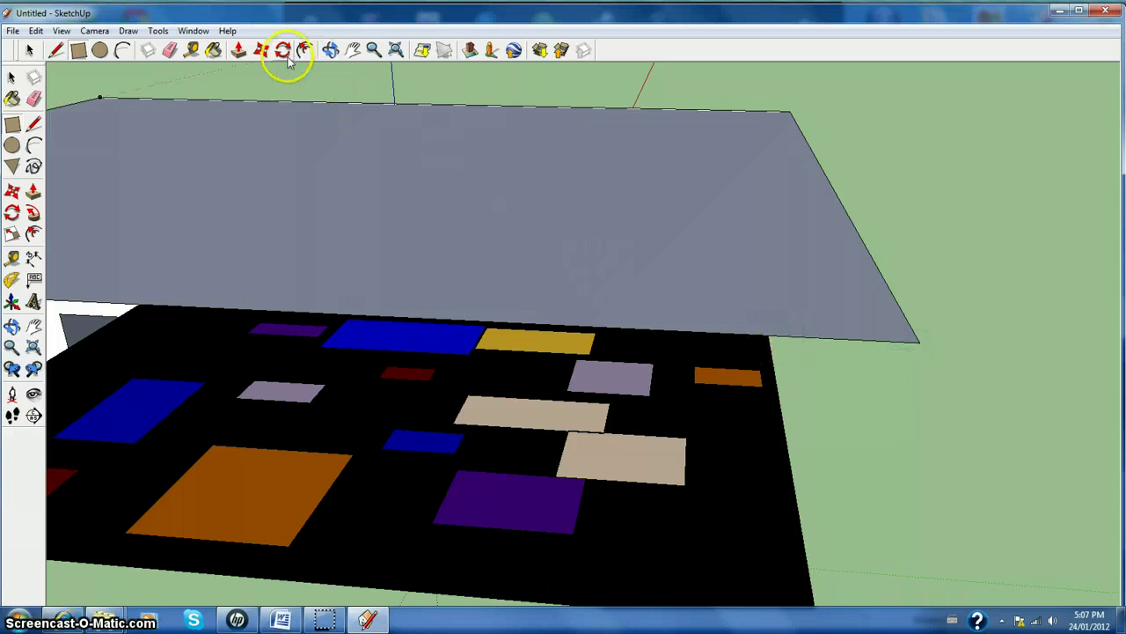
pyautogui.click(330, 50)
pyautogui.moveTo(492, 141); pyautogui.dragTo(707, 171)
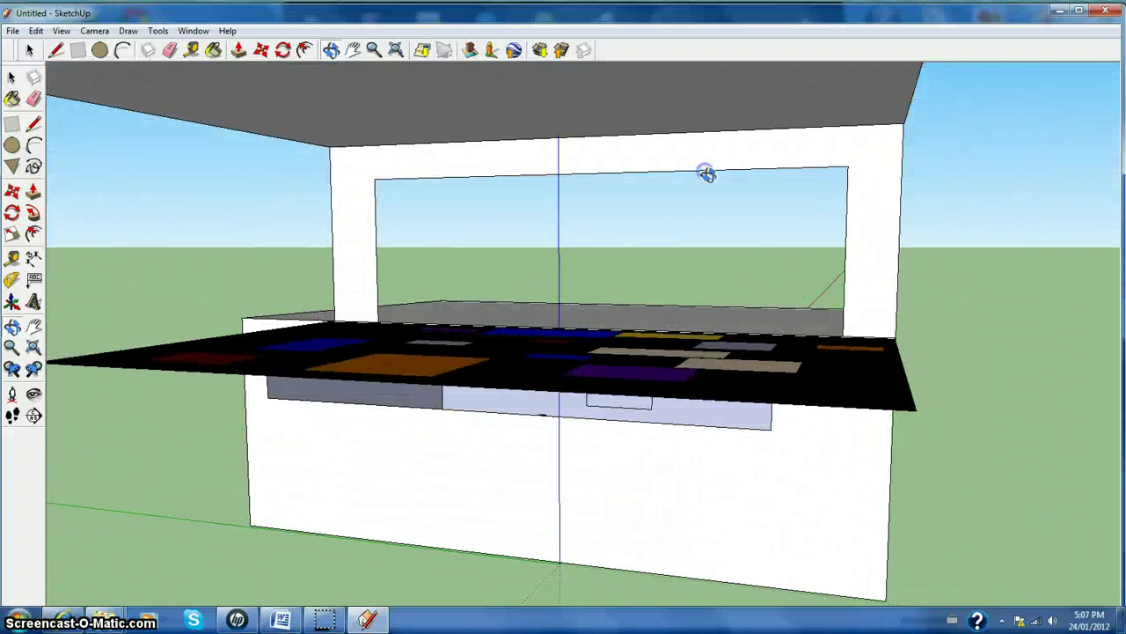
pyautogui.moveTo(576, 261); pyautogui.dragTo(586, 217)
pyautogui.click(352, 50)
pyautogui.moveTo(402, 127); pyautogui.dragTo(400, 232)
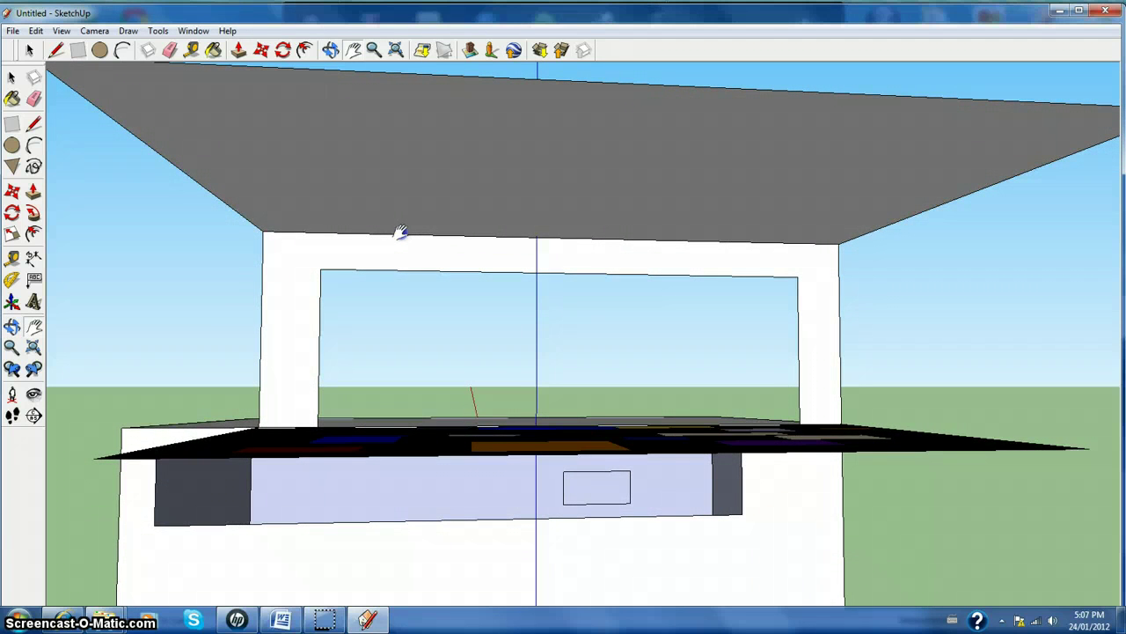
pyautogui.moveTo(401, 233); pyautogui.dragTo(400, 230)
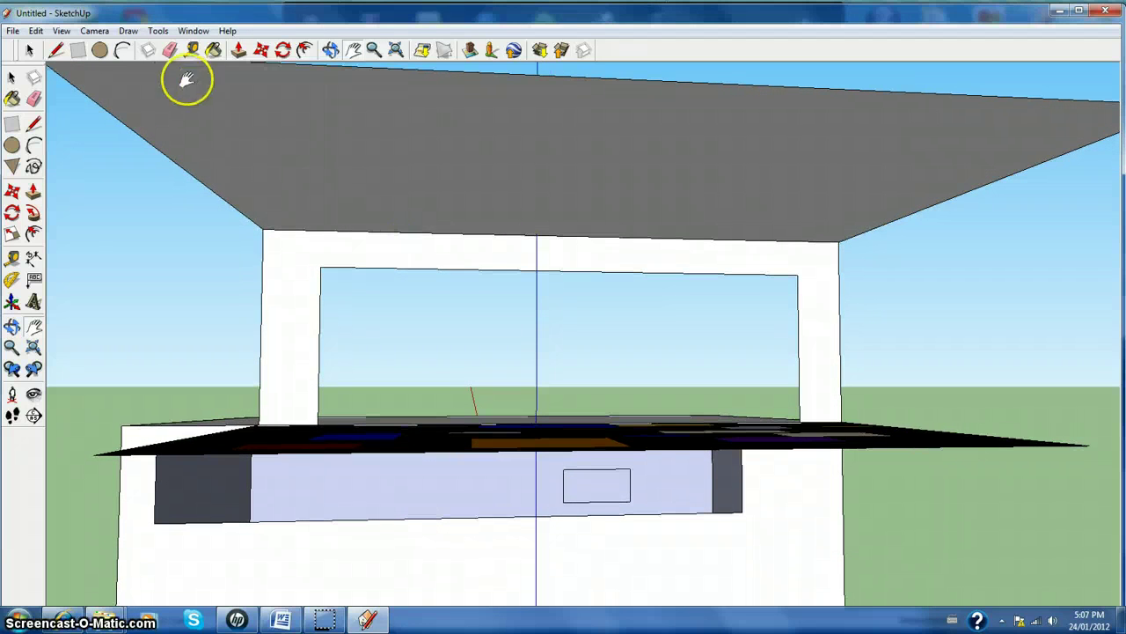
# - Search the 3D Warehouse for "disco ball"
pyautogui.click(540, 51)
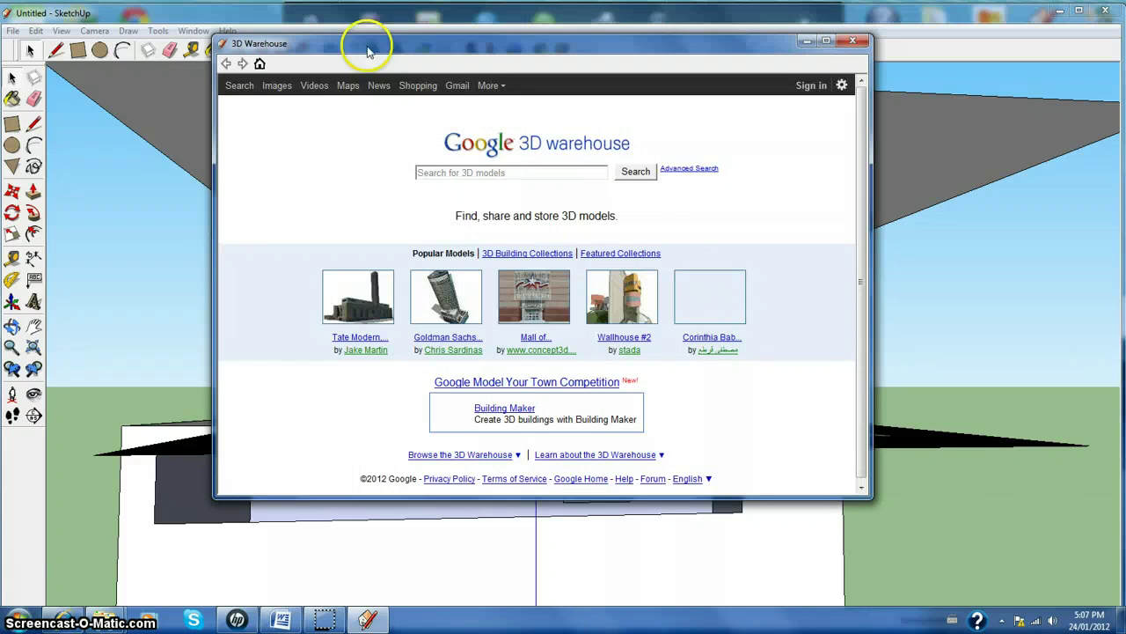
pyautogui.click(535, 173)
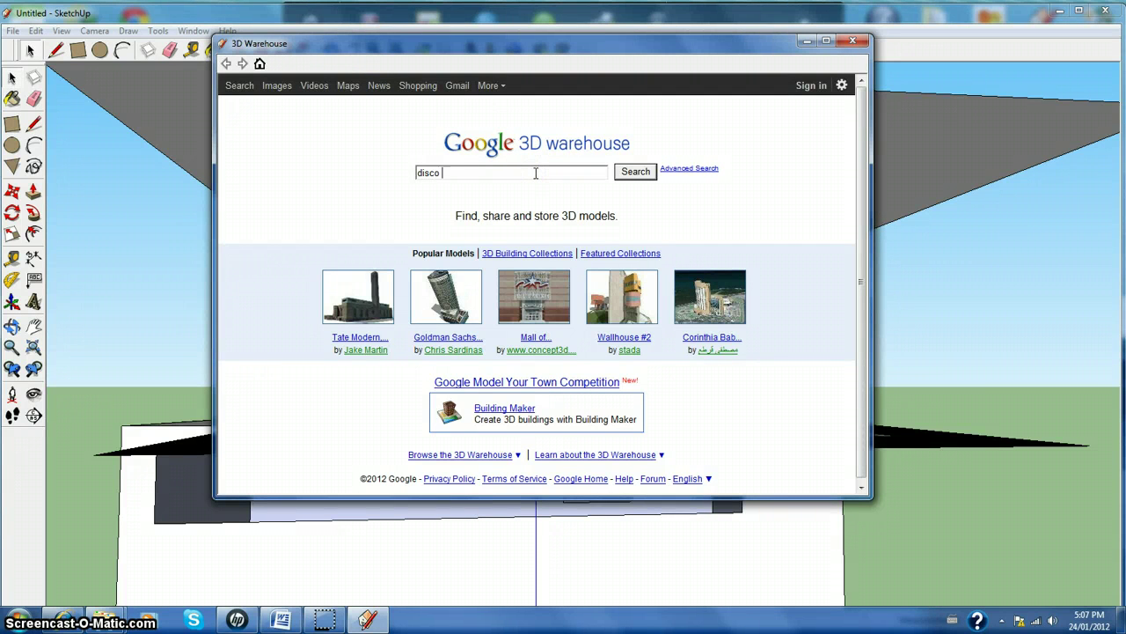
pyautogui.write('disco ball')
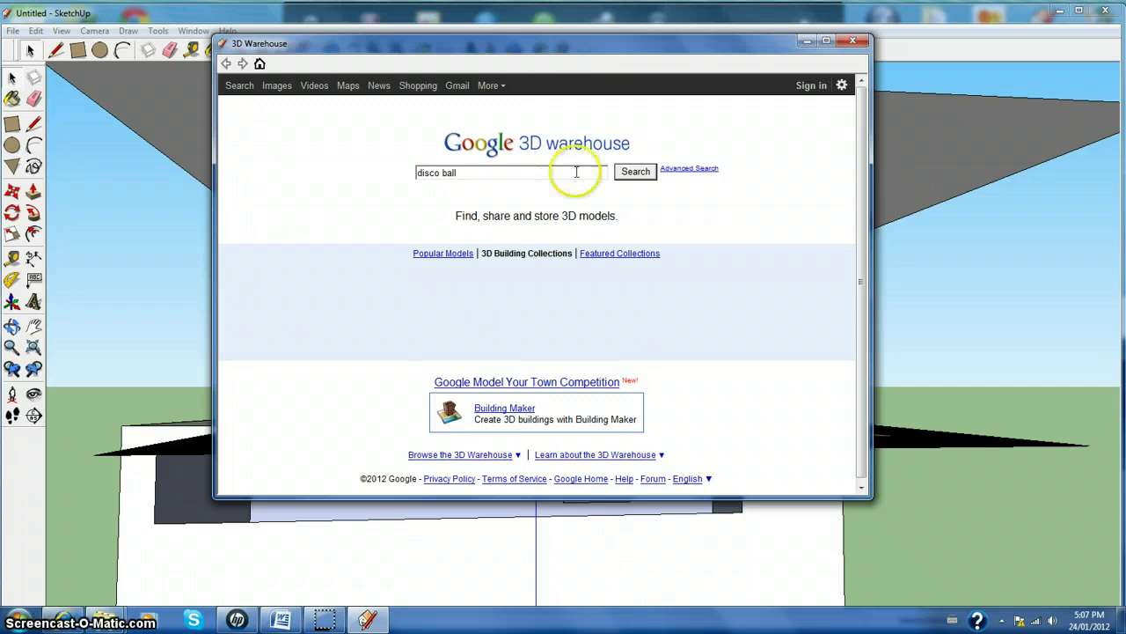
pyautogui.click(634, 174)
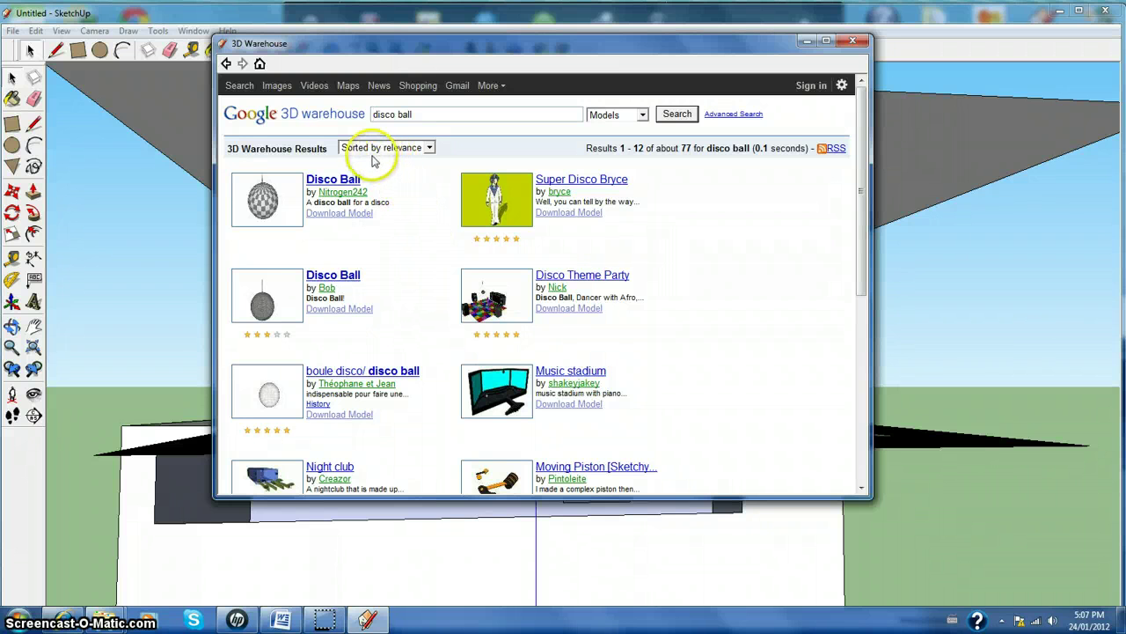
# - Download the checkered Disco Ball with a hanging rod directly into the current model
pyautogui.click(363, 204)
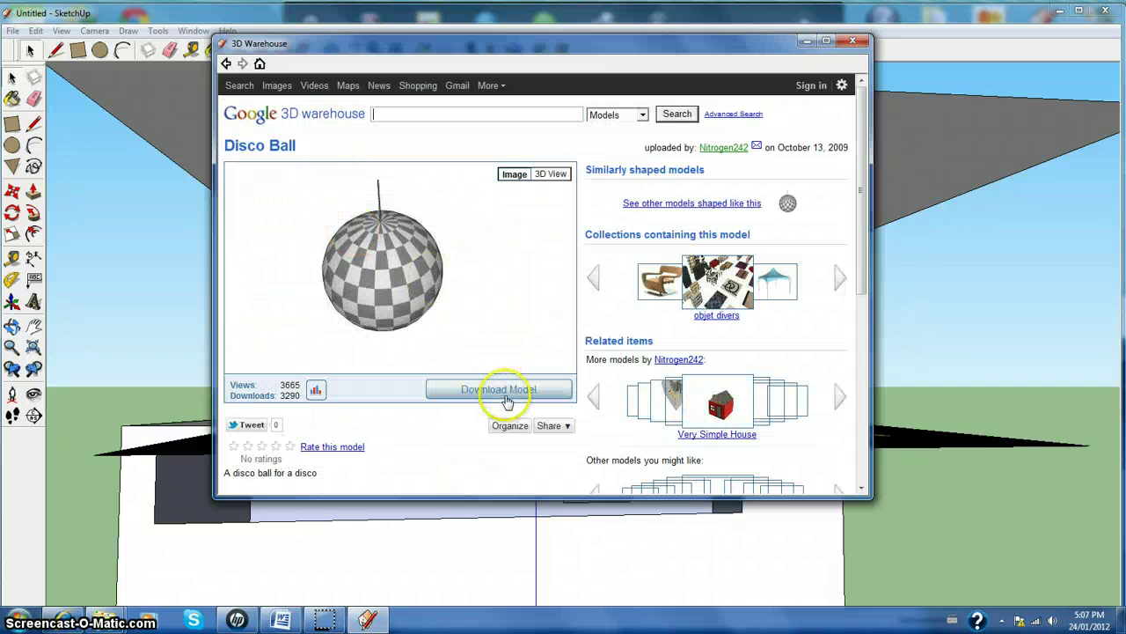
pyautogui.click(506, 398)
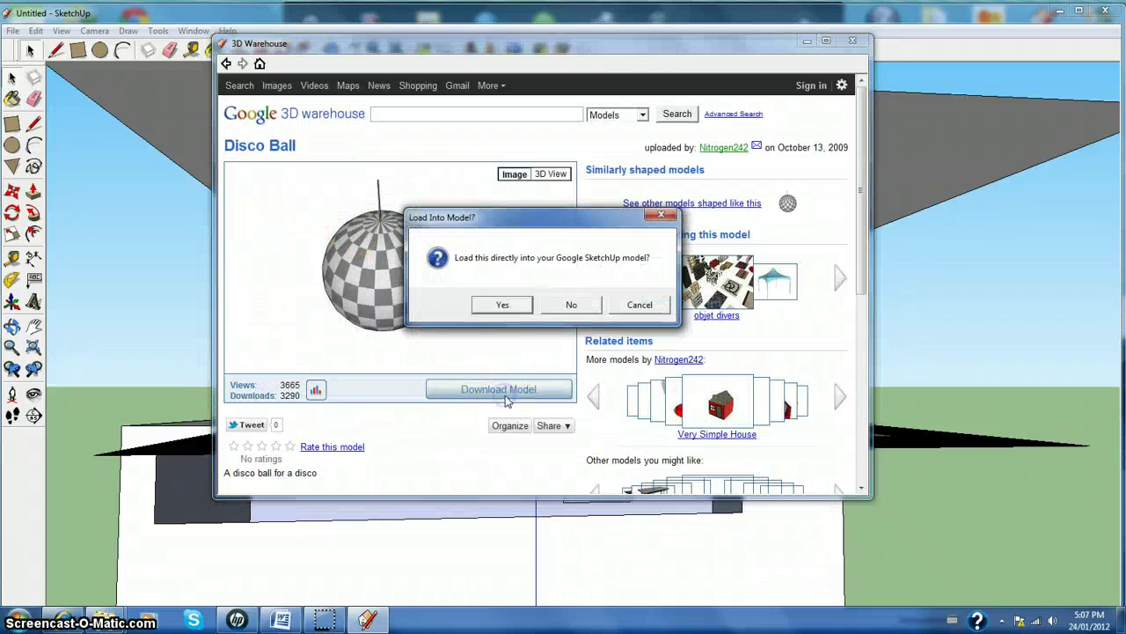
pyautogui.click(513, 310)
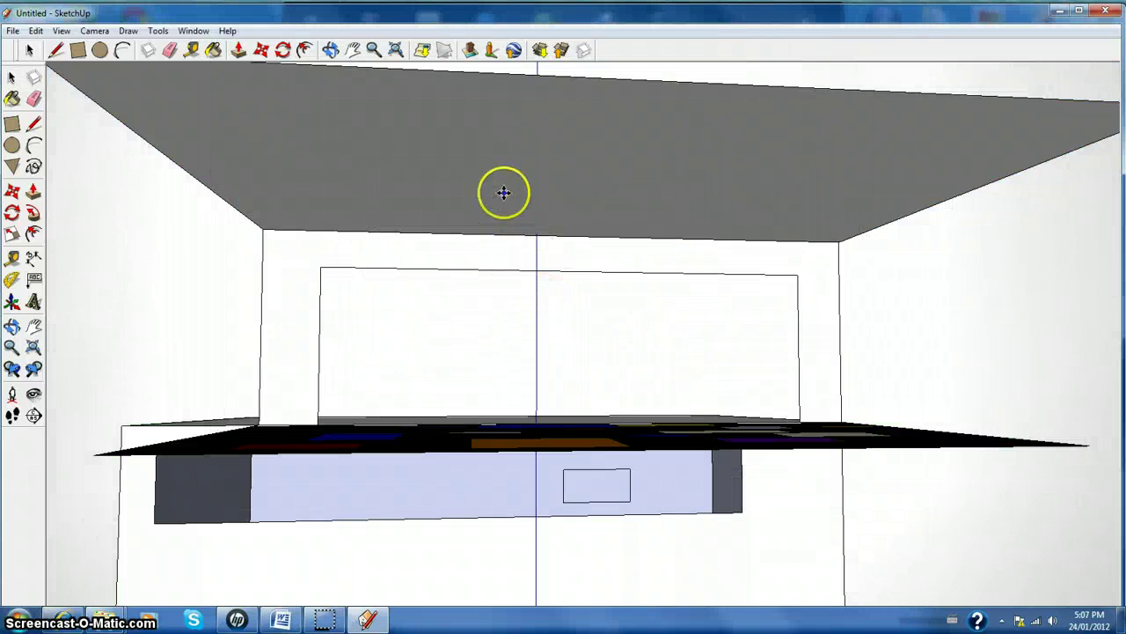
# - Place the loaded disco ball in front of the building
pyautogui.scroll(-2, 503, 180)
pyautogui.scroll(5, 497, 267)
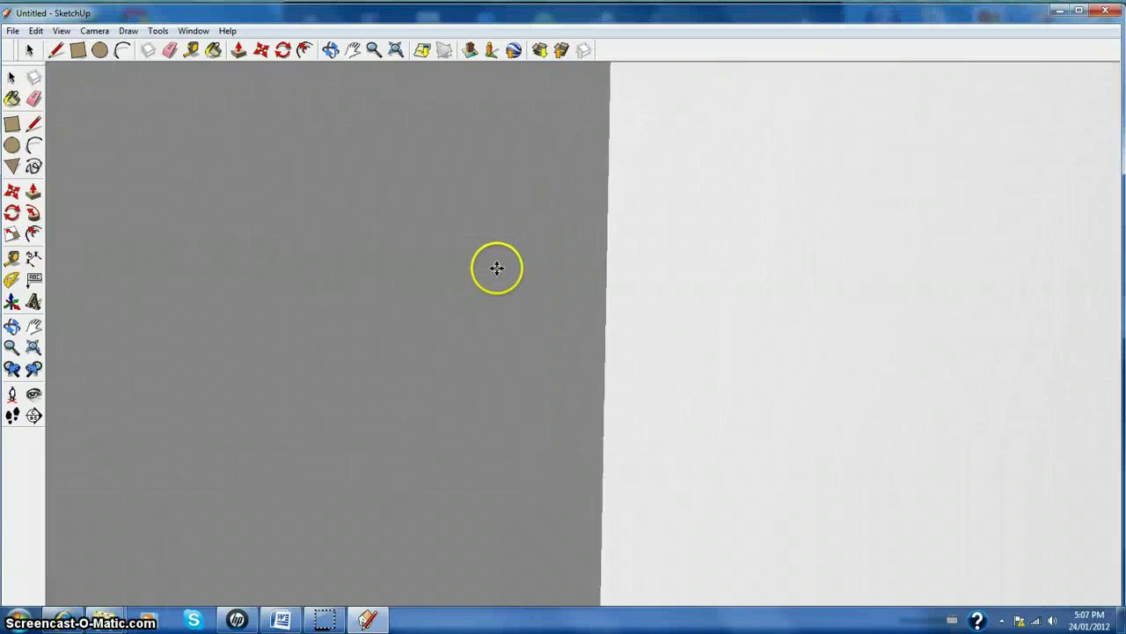
pyautogui.scroll(-3, 497, 267)
pyautogui.scroll(4, 498, 267)
pyautogui.scroll(-5, 497, 266)
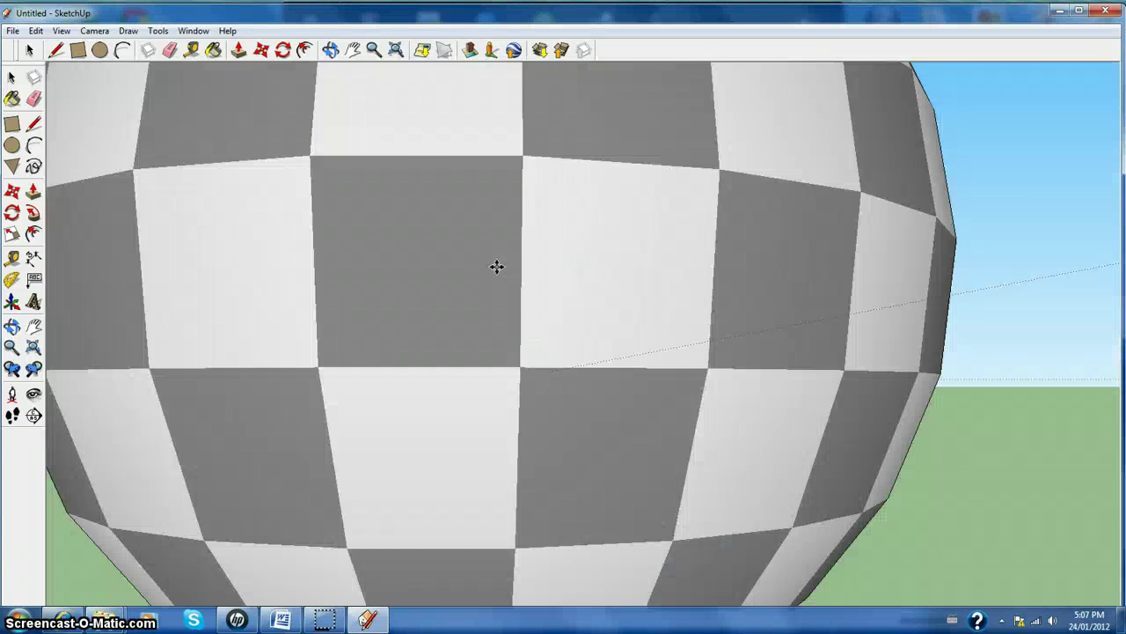
pyautogui.scroll(-2, 497, 266)
pyautogui.moveTo(497, 264); pyautogui.dragTo(460, 478)
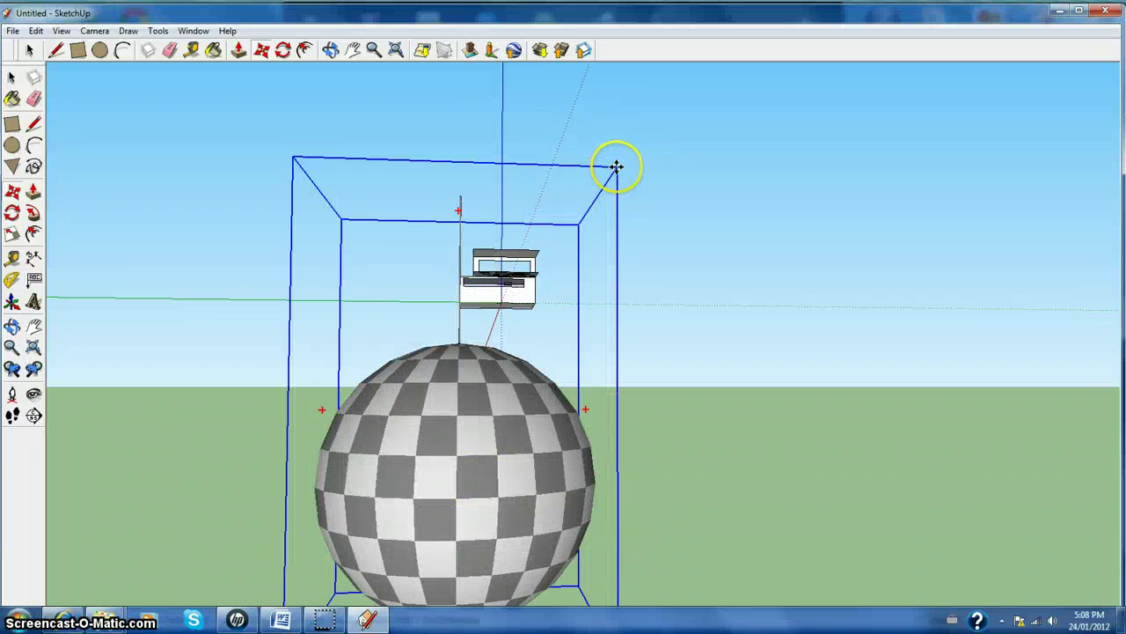
# - Move the disco ball sideways toward the building and raise it so it covers the building in this view
pyautogui.moveTo(616, 167); pyautogui.dragTo(683, 167)
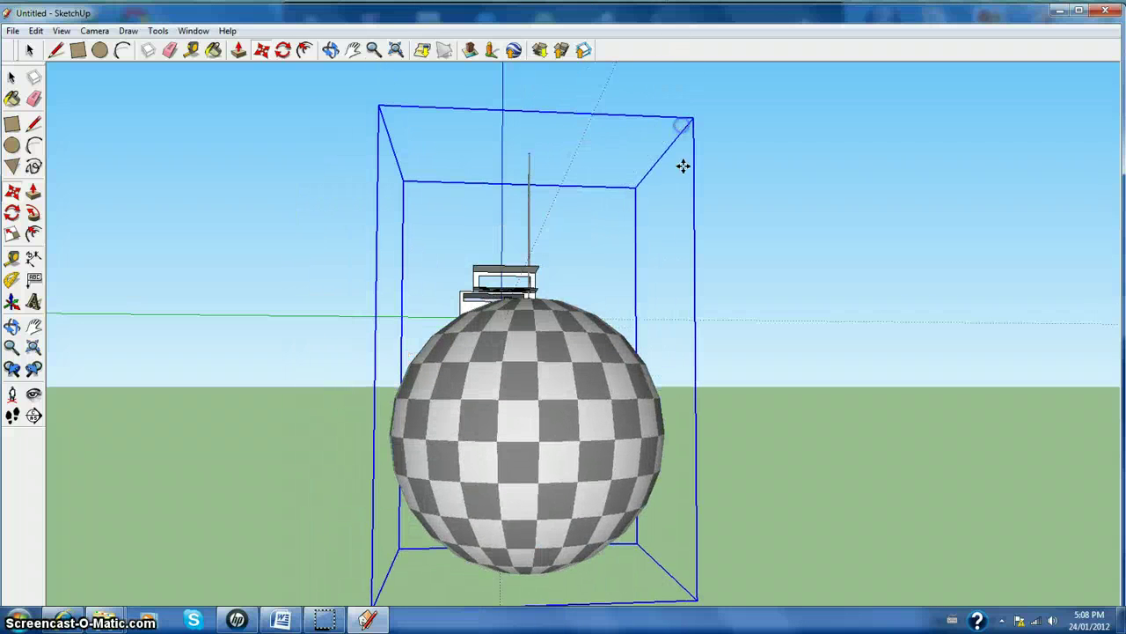
pyautogui.click(652, 464)
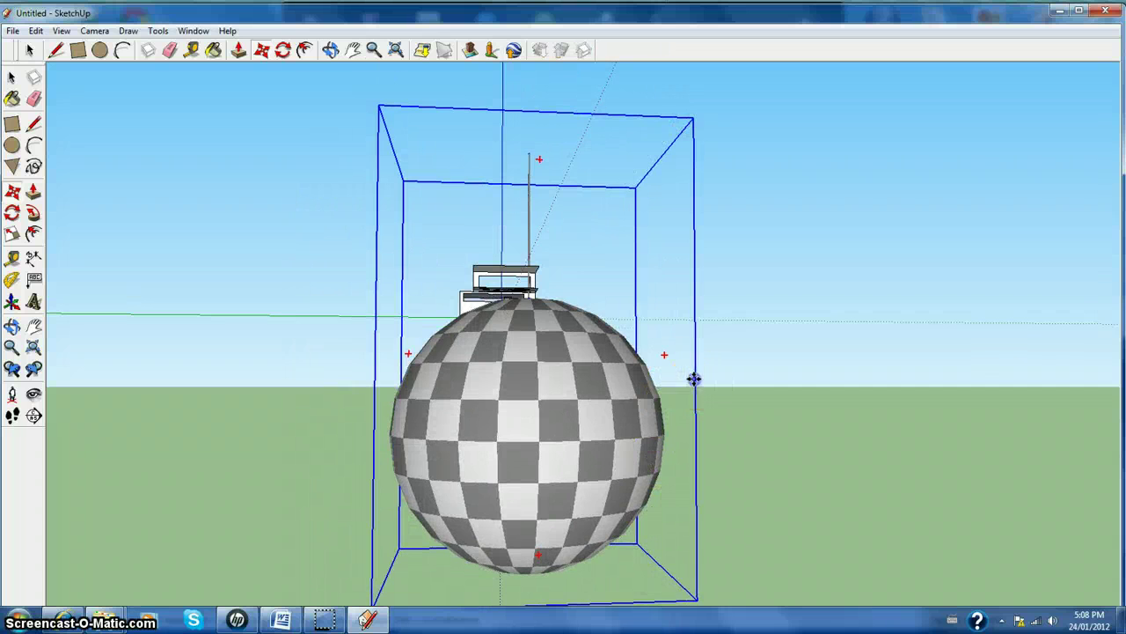
pyautogui.click(640, 479)
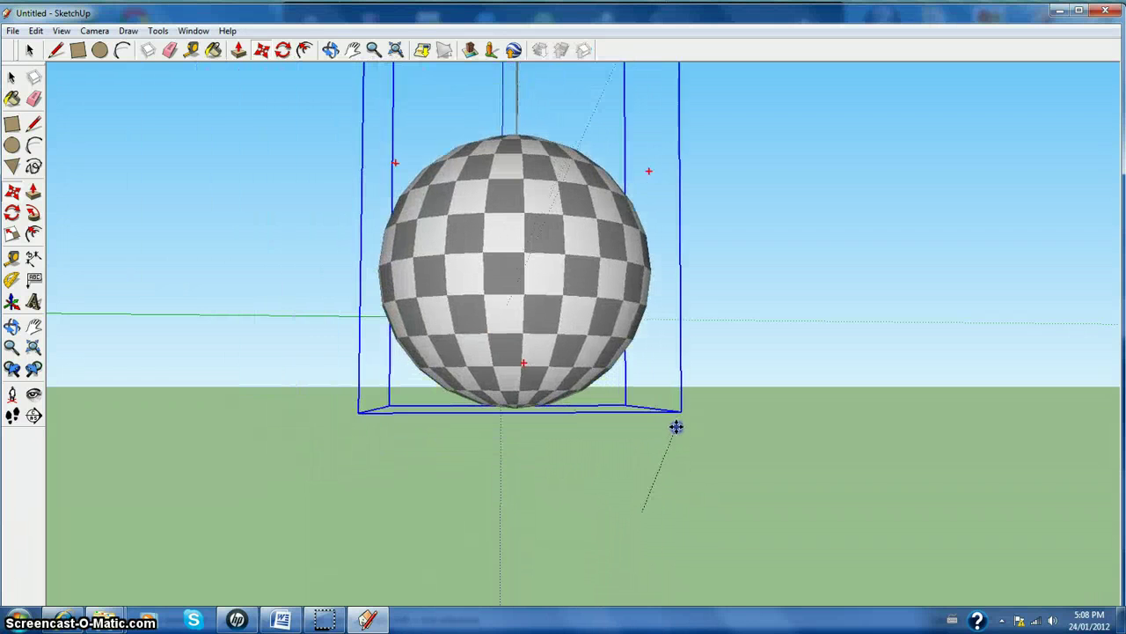
pyautogui.click(669, 429)
# - Inspect the disco ball's checkered surface up close to judge where it sits relative to the building
pyautogui.scroll(4, 560, 333)
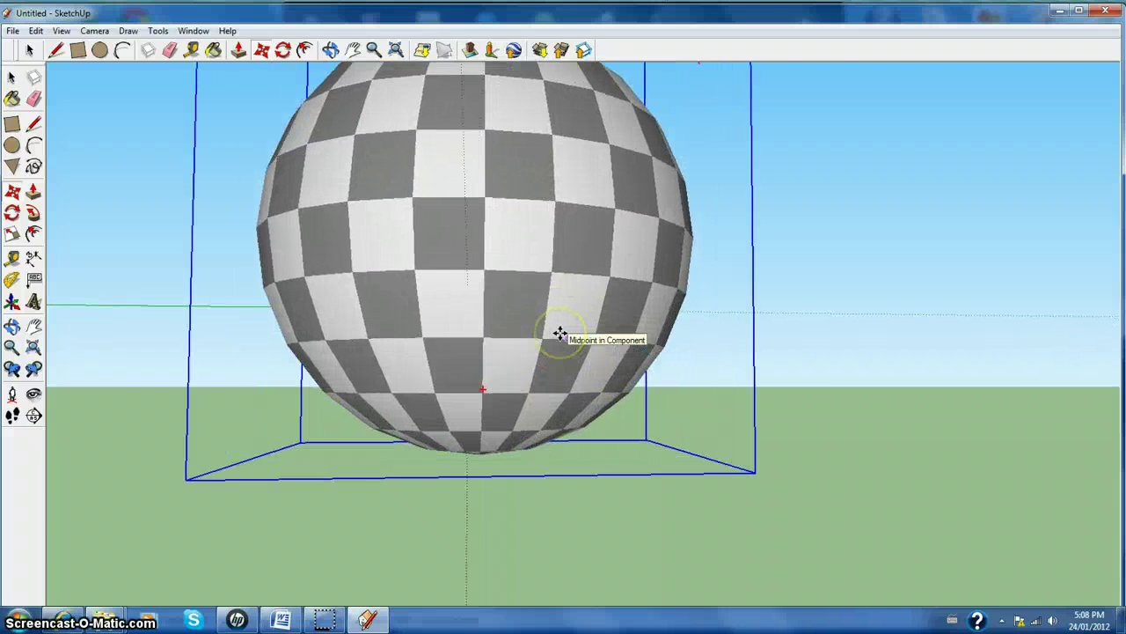
pyautogui.scroll(8, 560, 334)
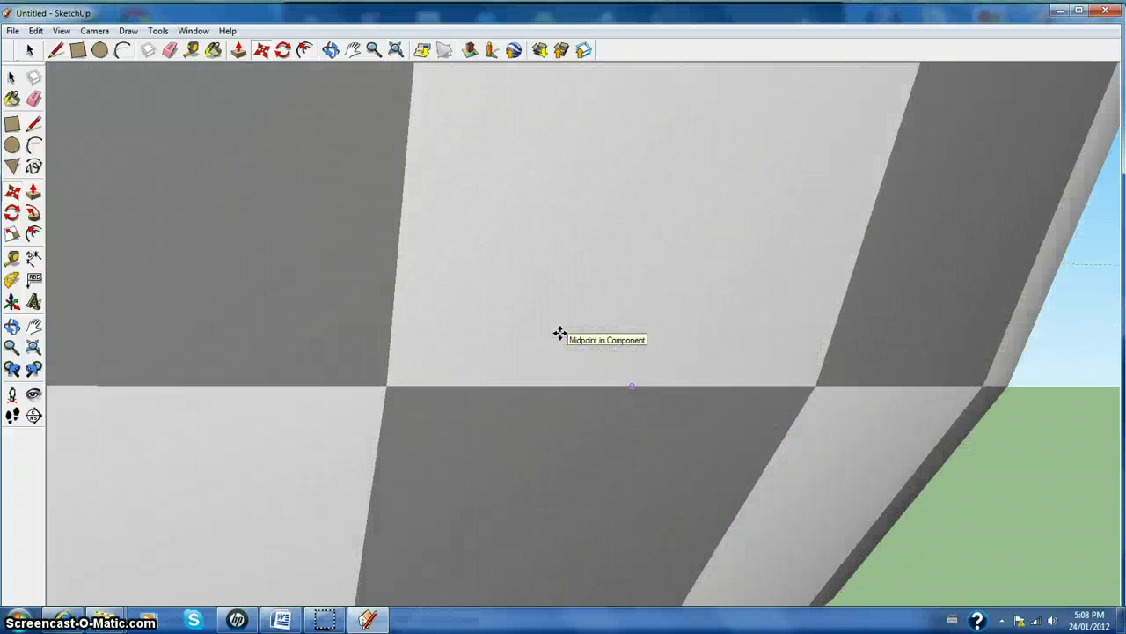
pyautogui.press('l')
pyautogui.click(563, 318)
pyautogui.click(351, 55)
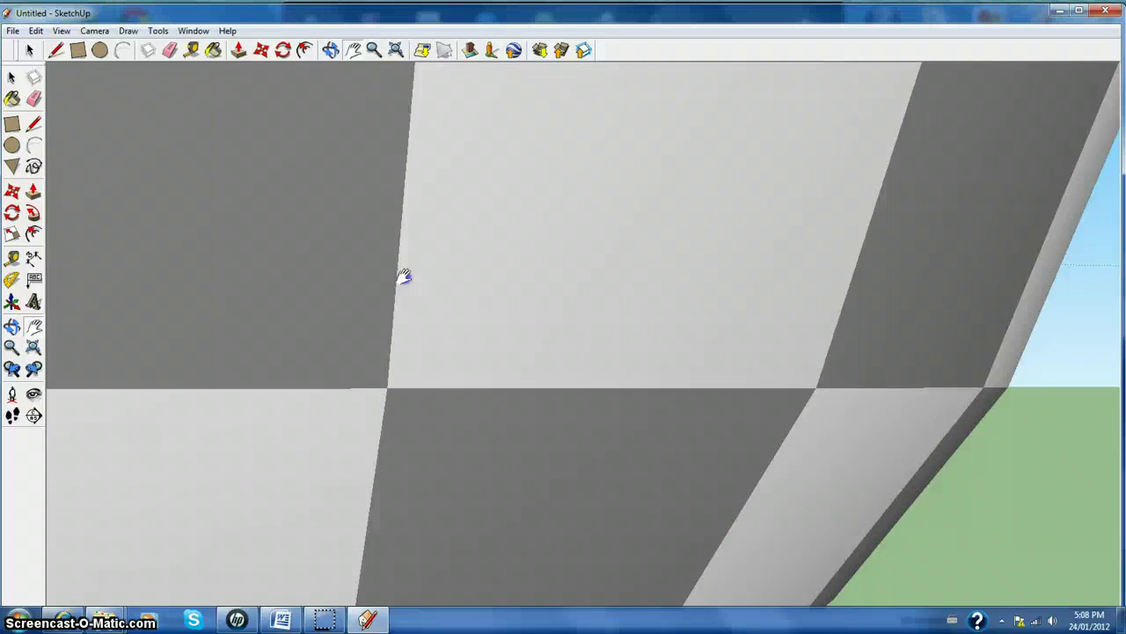
pyautogui.moveTo(404, 276); pyautogui.dragTo(972, 576)
pyautogui.moveTo(651, 375); pyautogui.dragTo(885, 437)
pyautogui.scroll(4, 885, 438)
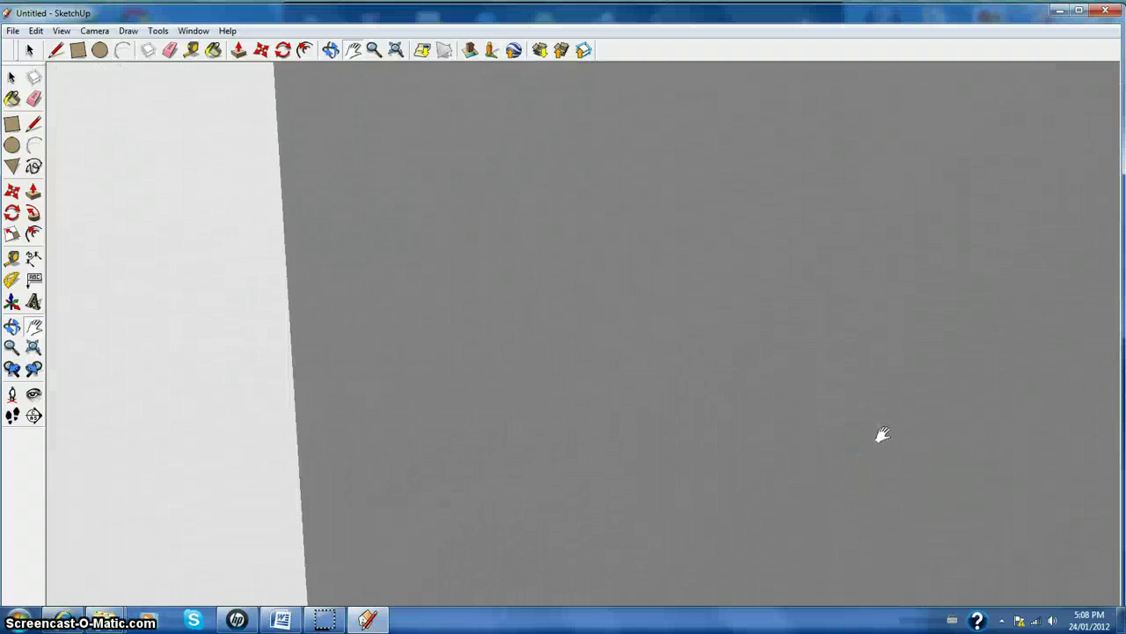
pyautogui.moveTo(598, 359)
pyautogui.mouseDown()
pyautogui.moveTo(1120, 413)
pyautogui.moveTo(1105, 412)
pyautogui.mouseUp()
pyautogui.moveTo(422, 330)
pyautogui.mouseDown()
pyautogui.moveTo(774, 365)
pyautogui.moveTo(522, 362)
pyautogui.mouseUp()
pyautogui.scroll(4, 543, 362)
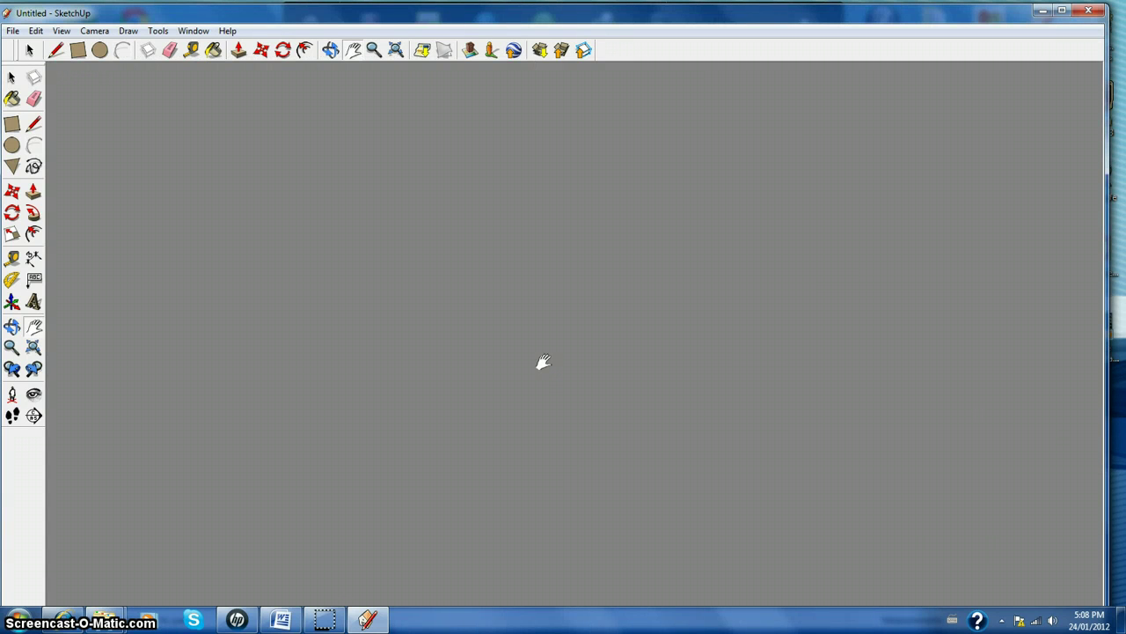
# - Examine the upright frame, canopy and painted overhang from inside the disco ball
pyautogui.scroll(-5, 543, 361)
pyautogui.scroll(3, 543, 360)
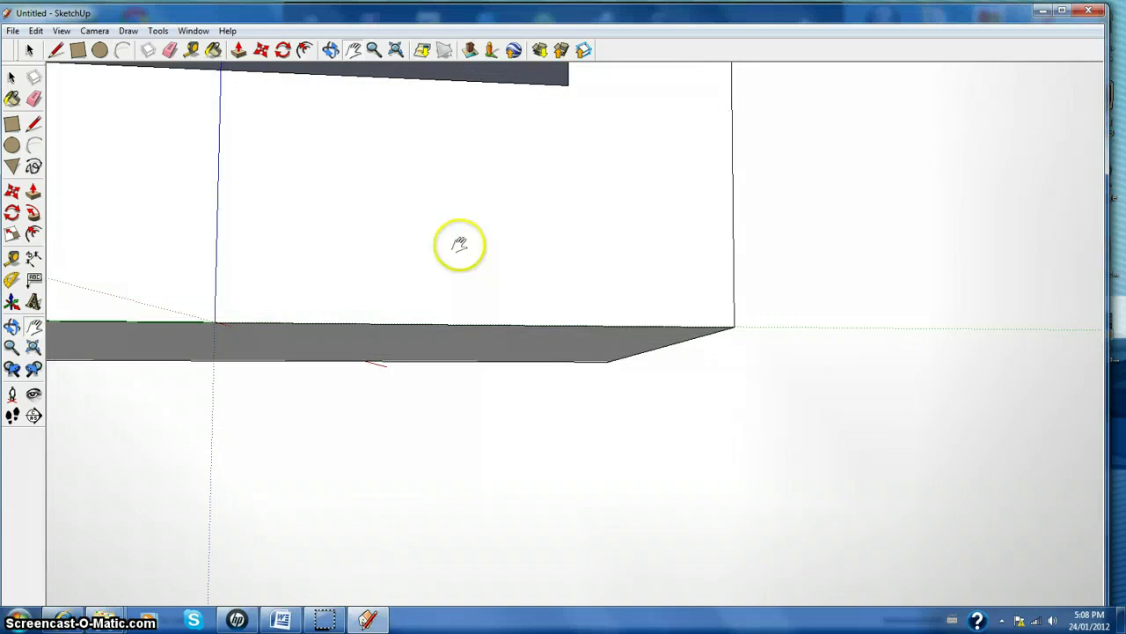
pyautogui.moveTo(416, 222); pyautogui.dragTo(731, 560)
pyautogui.moveTo(586, 340); pyautogui.dragTo(576, 547)
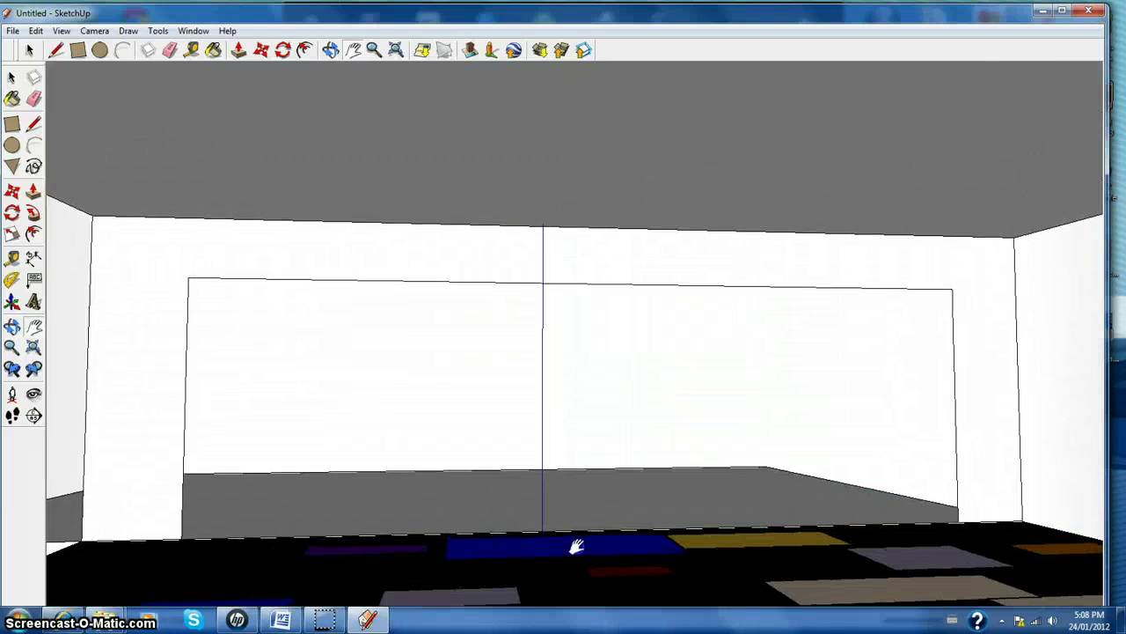
pyautogui.scroll(-3, 558, 390)
pyautogui.scroll(1, 572, 428)
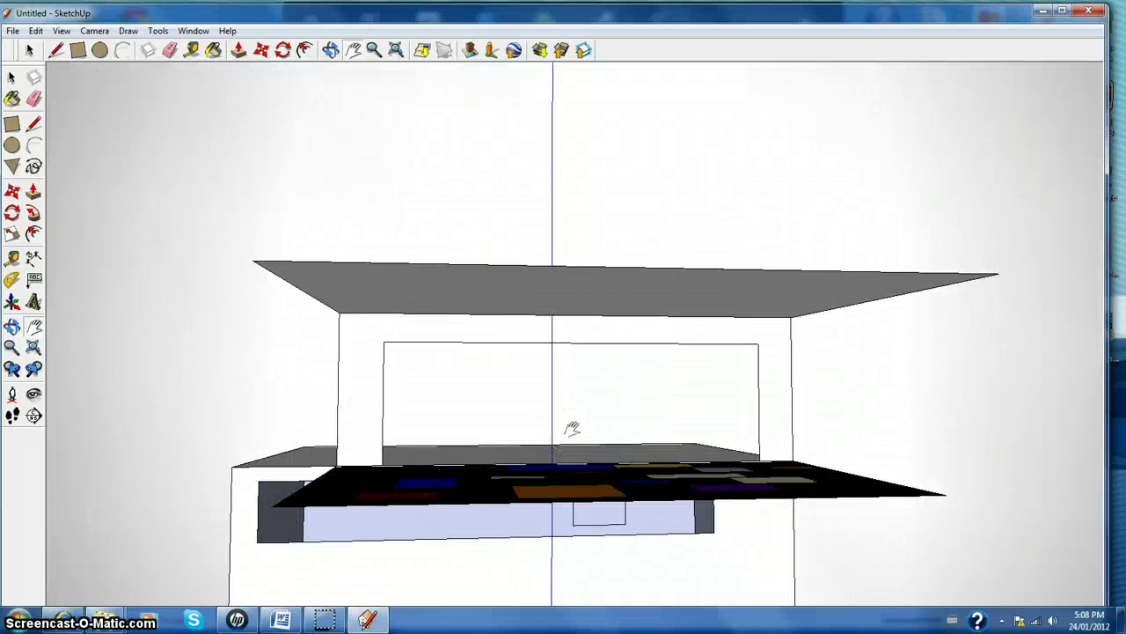
pyautogui.scroll(2, 572, 429)
pyautogui.scroll(-2, 571, 427)
pyautogui.scroll(4, 571, 428)
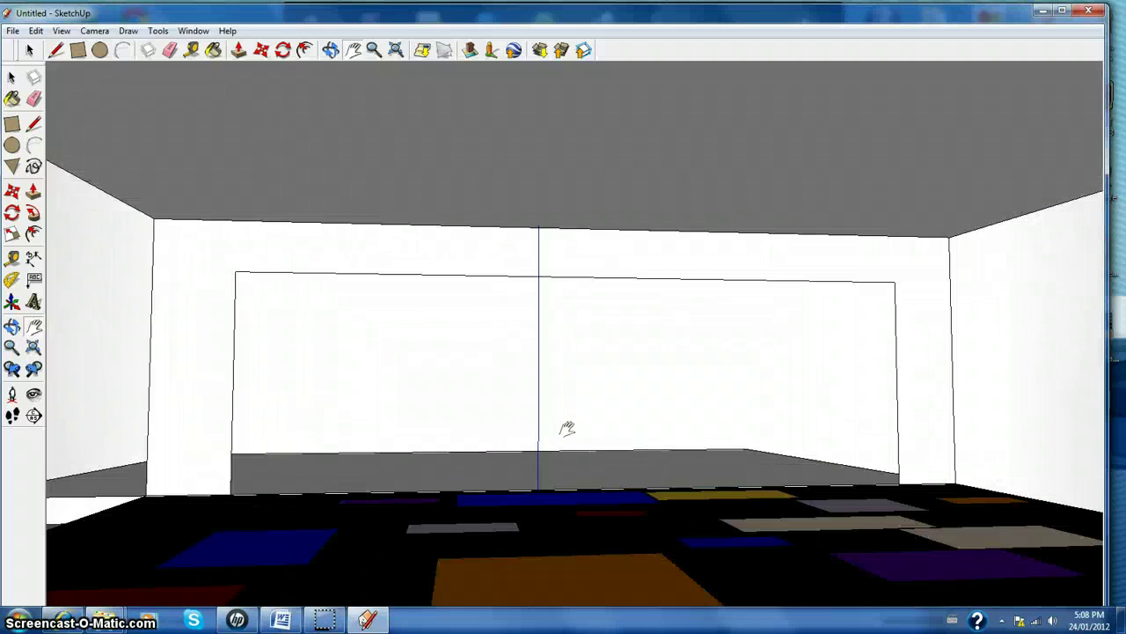
pyautogui.scroll(-3, 567, 429)
pyautogui.scroll(5, 564, 430)
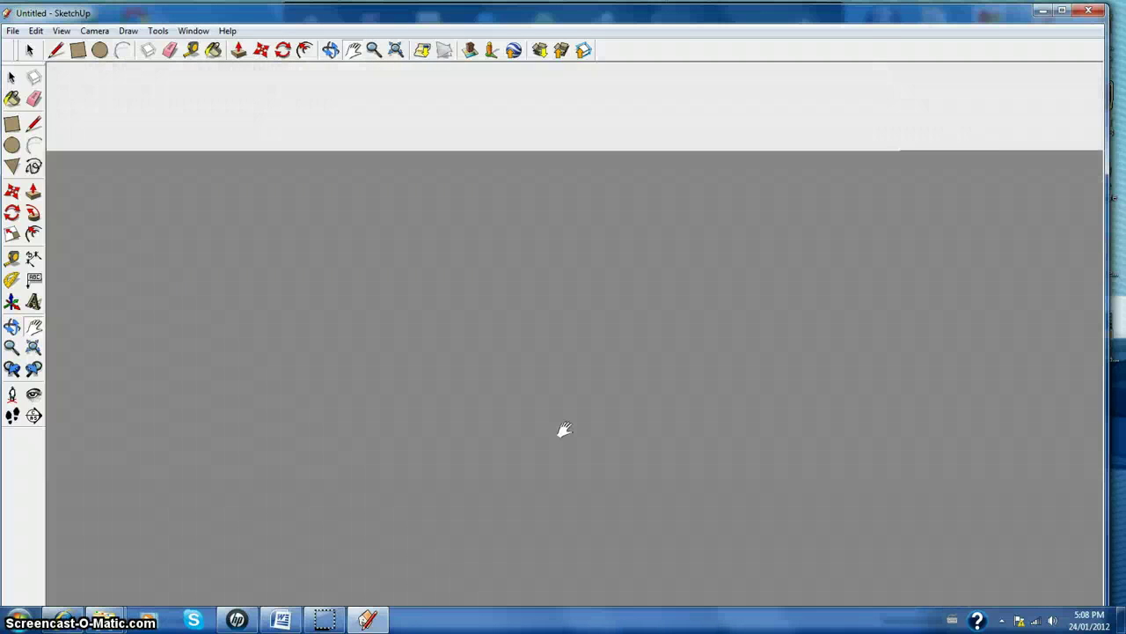
pyautogui.scroll(2, 564, 430)
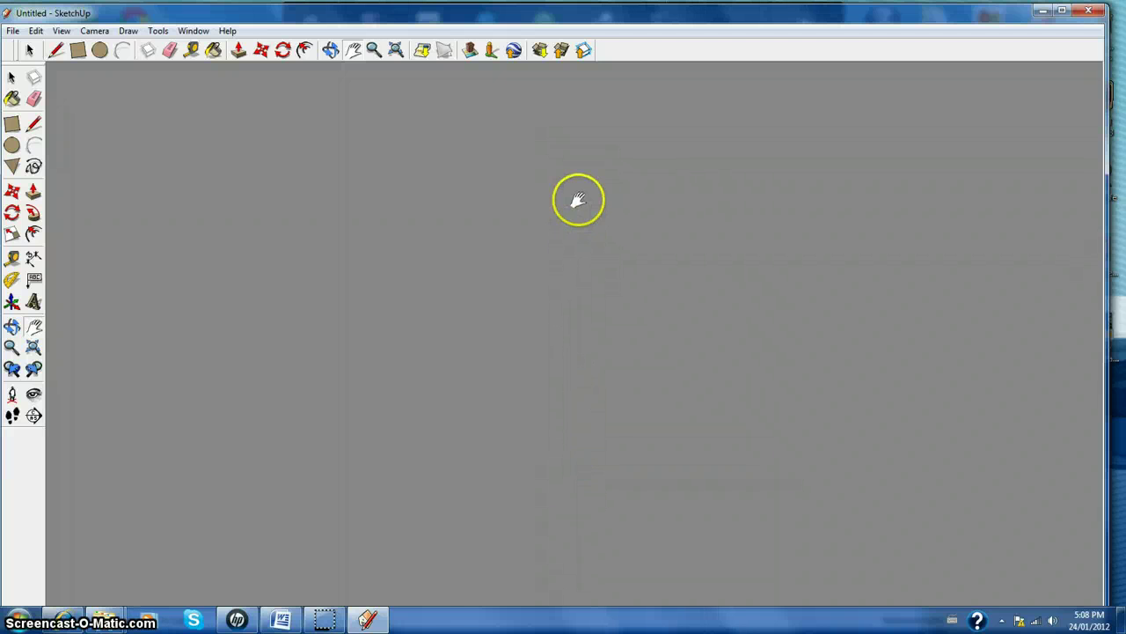
# - Examine the whole disco ball and its hanging rod from the front and from above
pyautogui.scroll(-10, 580, 206)
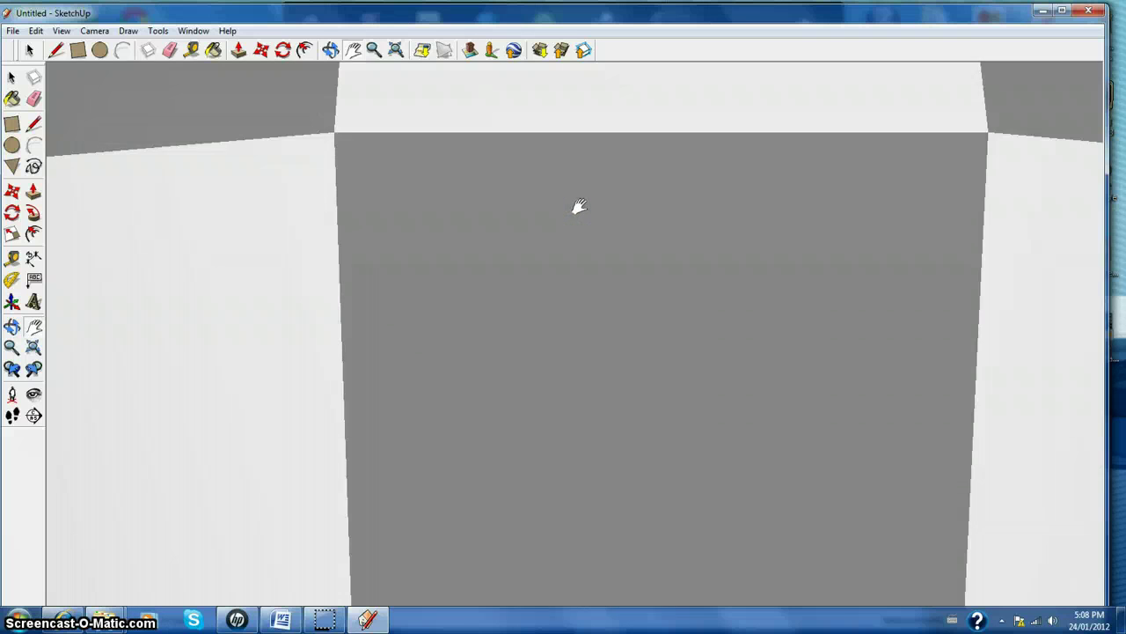
pyautogui.scroll(-8, 585, 208)
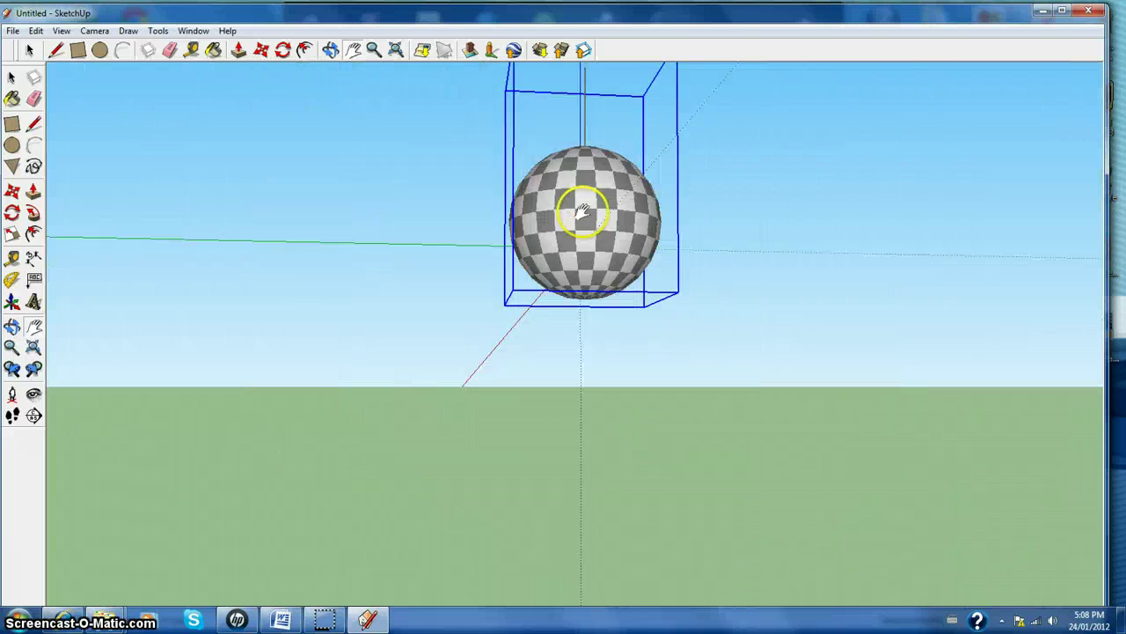
pyautogui.moveTo(488, 191)
pyautogui.mouseDown()
pyautogui.moveTo(280, 216)
pyautogui.moveTo(305, 540)
pyautogui.moveTo(572, 390)
pyautogui.moveTo(568, 363)
pyautogui.mouseUp()
pyautogui.scroll(8, 567, 362)
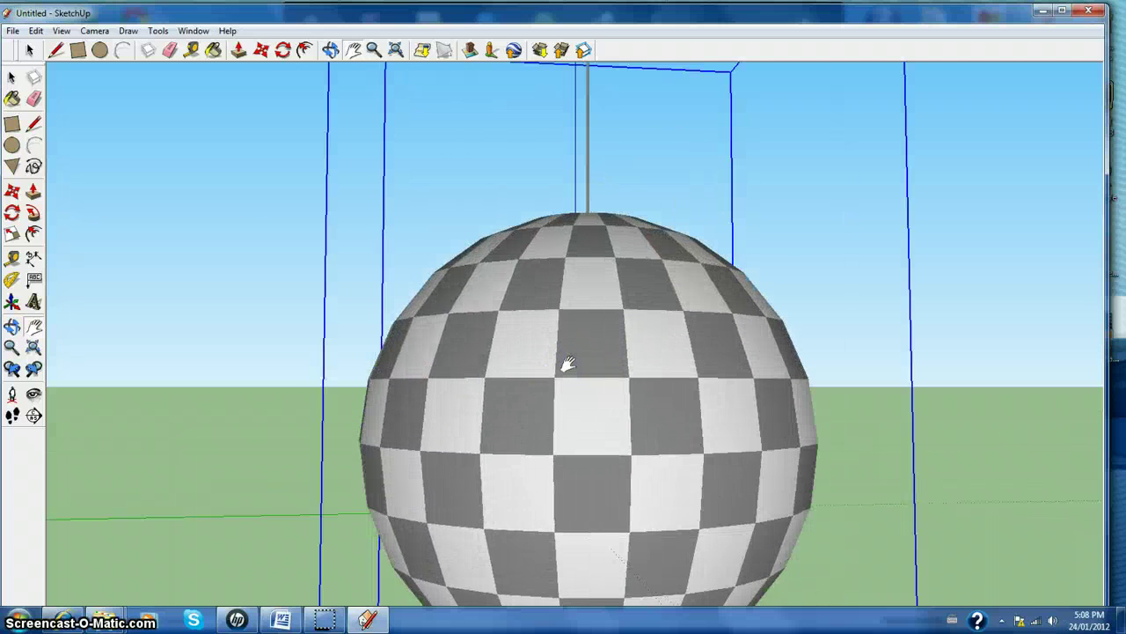
pyautogui.scroll(8, 568, 363)
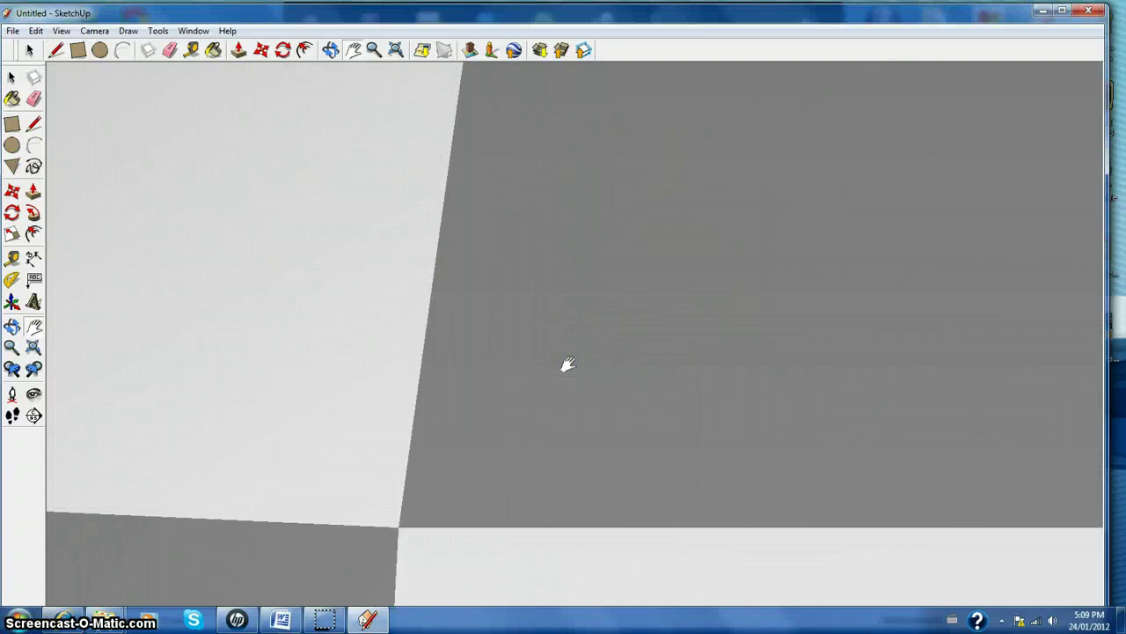
pyautogui.moveTo(568, 363); pyautogui.dragTo(555, 614)
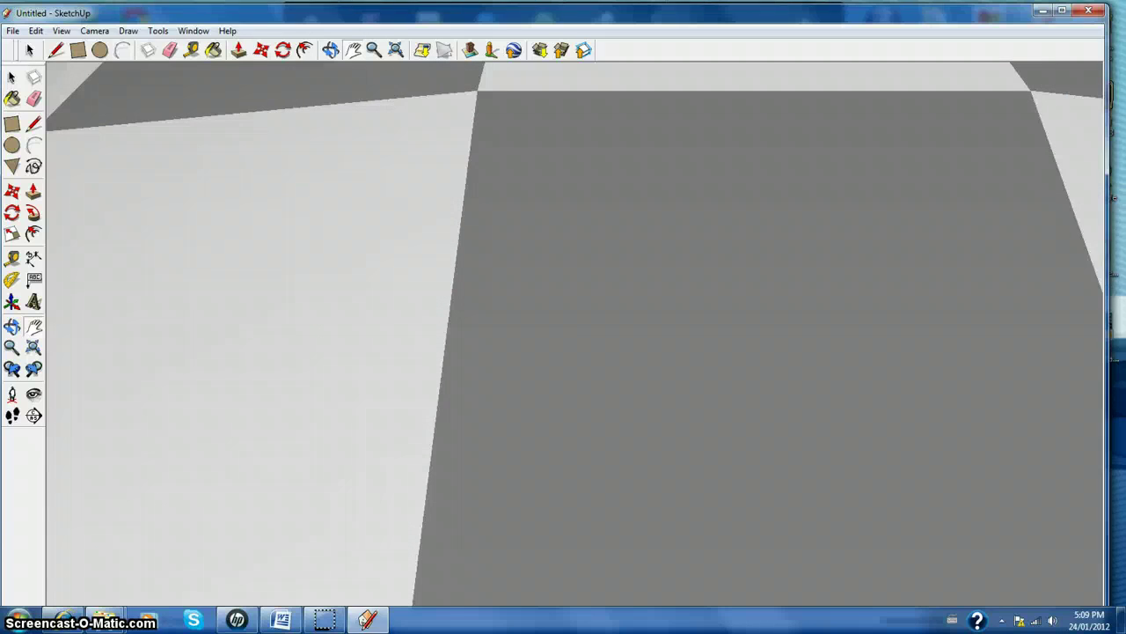
pyautogui.moveTo(532, 119); pyautogui.dragTo(414, 575)
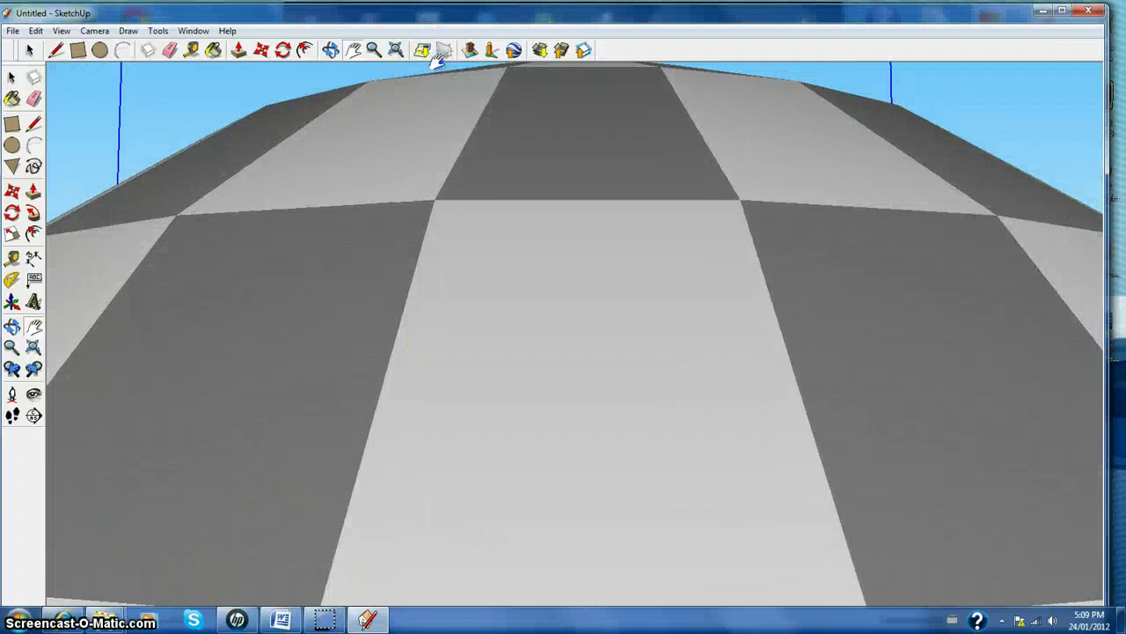
pyautogui.moveTo(452, 141); pyautogui.dragTo(440, 565)
pyautogui.moveTo(572, 519); pyautogui.dragTo(311, 583)
pyautogui.moveTo(347, 239); pyautogui.dragTo(422, 435)
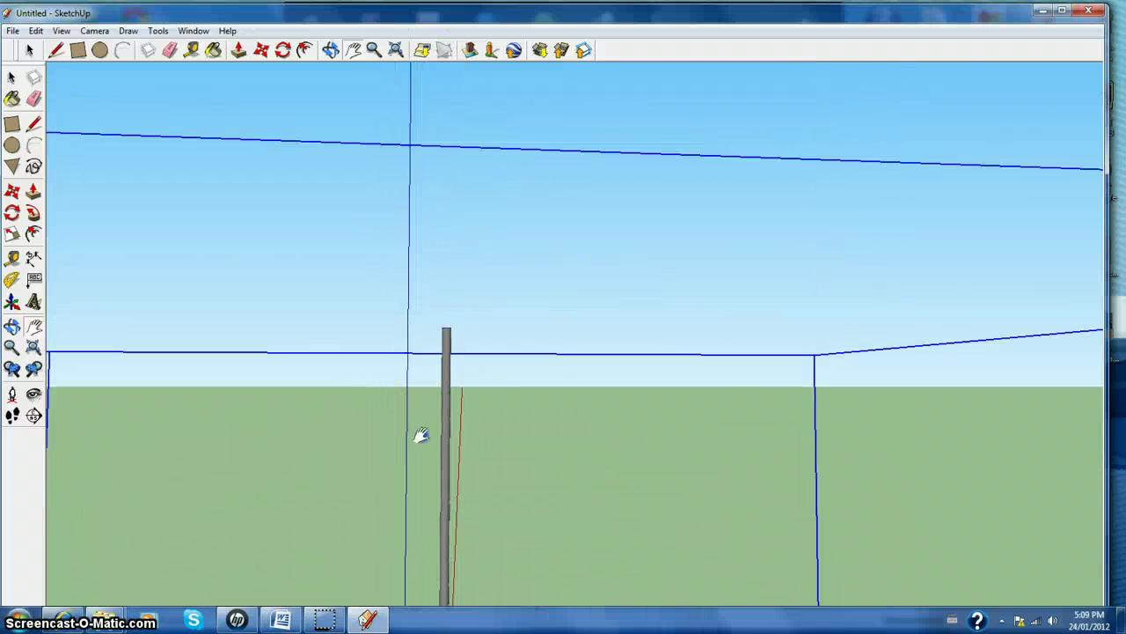
pyautogui.click(330, 53)
pyautogui.moveTo(395, 128); pyautogui.dragTo(621, 453)
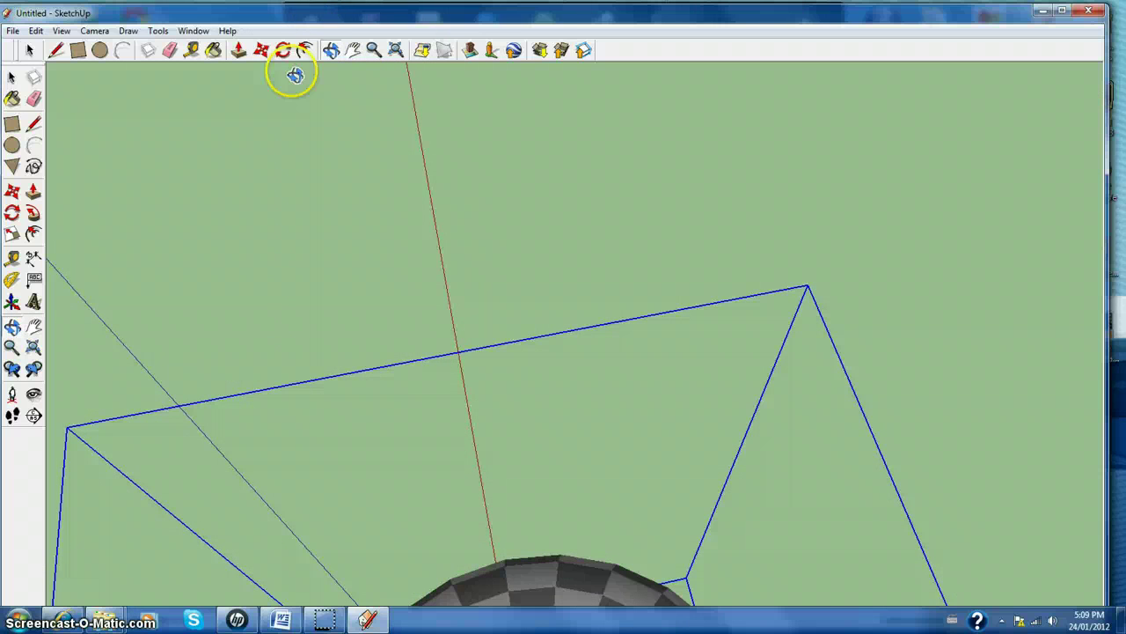
pyautogui.moveTo(412, 394); pyautogui.dragTo(410, 185)
pyautogui.moveTo(493, 396); pyautogui.dragTo(523, 239)
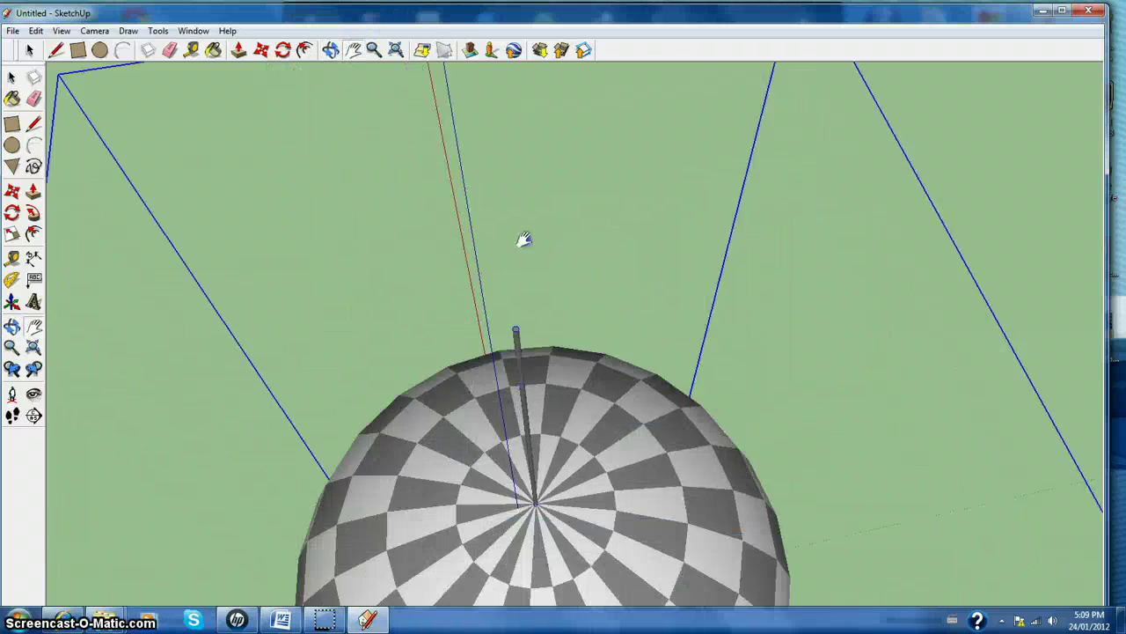
pyautogui.moveTo(577, 427)
pyautogui.mouseDown()
pyautogui.moveTo(560, 203)
pyautogui.moveTo(558, 320)
pyautogui.mouseUp()
pyautogui.click(330, 50)
pyautogui.moveTo(440, 149); pyautogui.dragTo(575, 120)
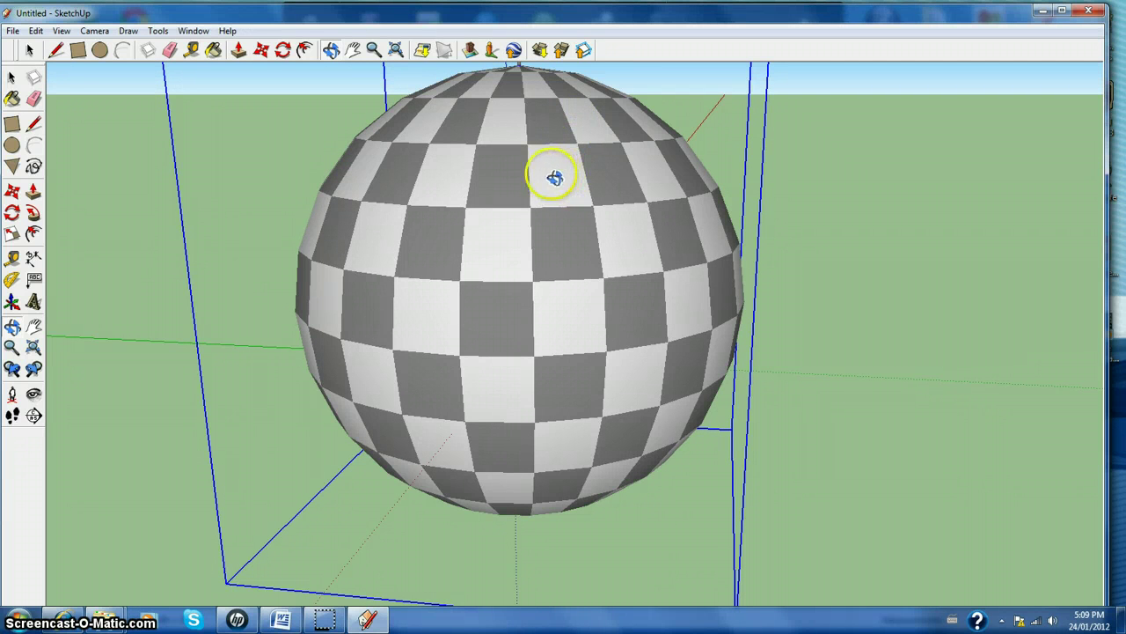
pyautogui.rightClick(341, 376)
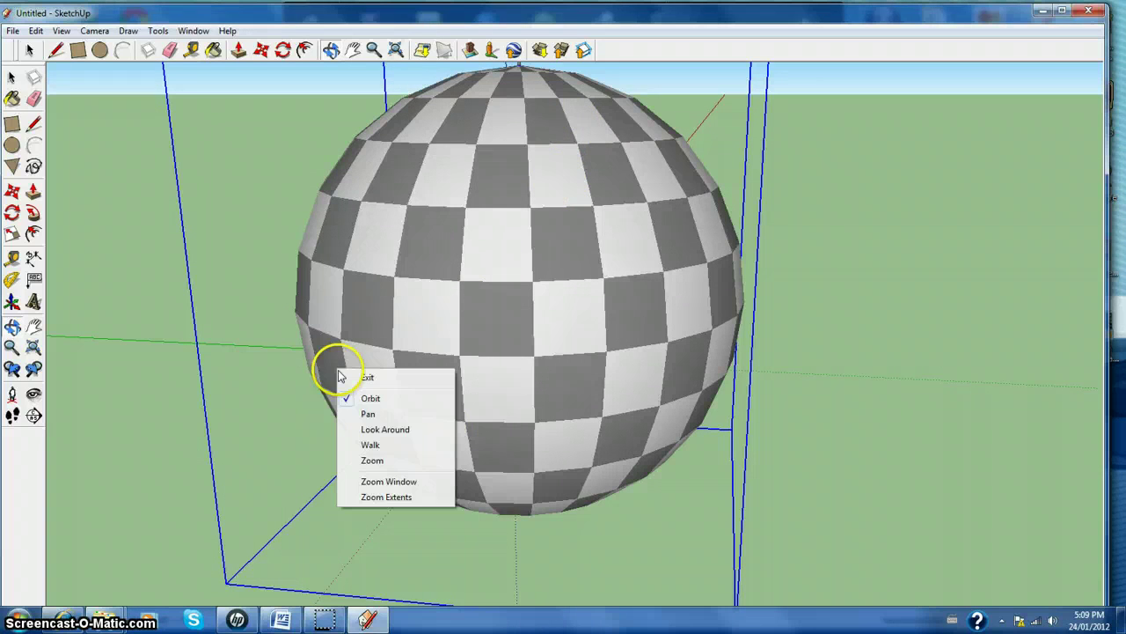
pyautogui.click(305, 370)
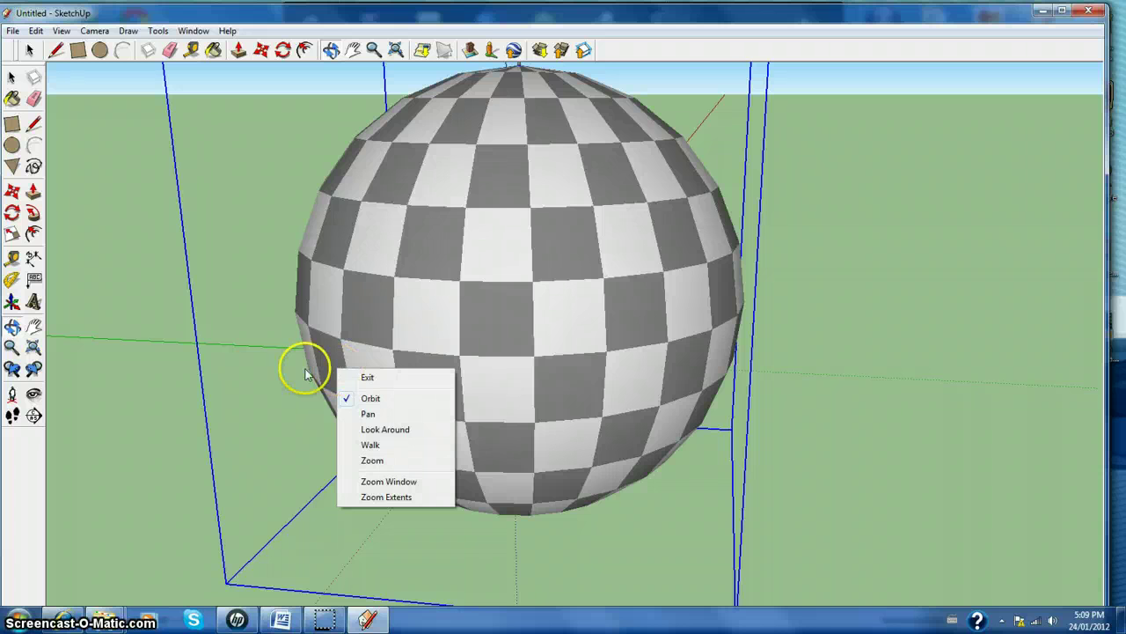
pyautogui.hotkey('ctrl', 'p')
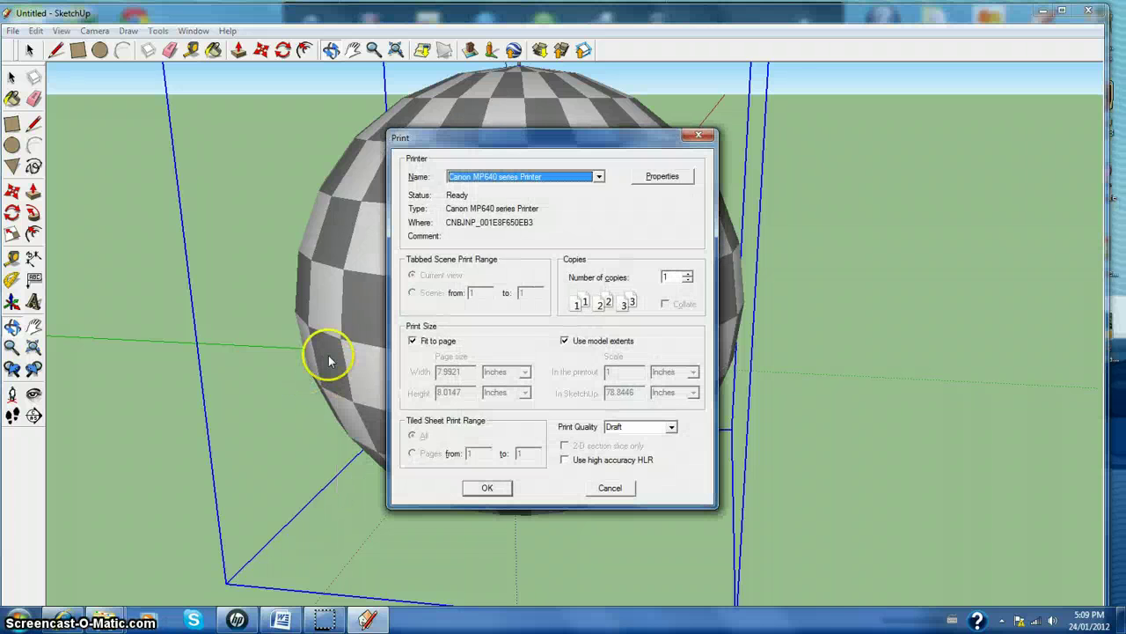
pyautogui.click(699, 134)
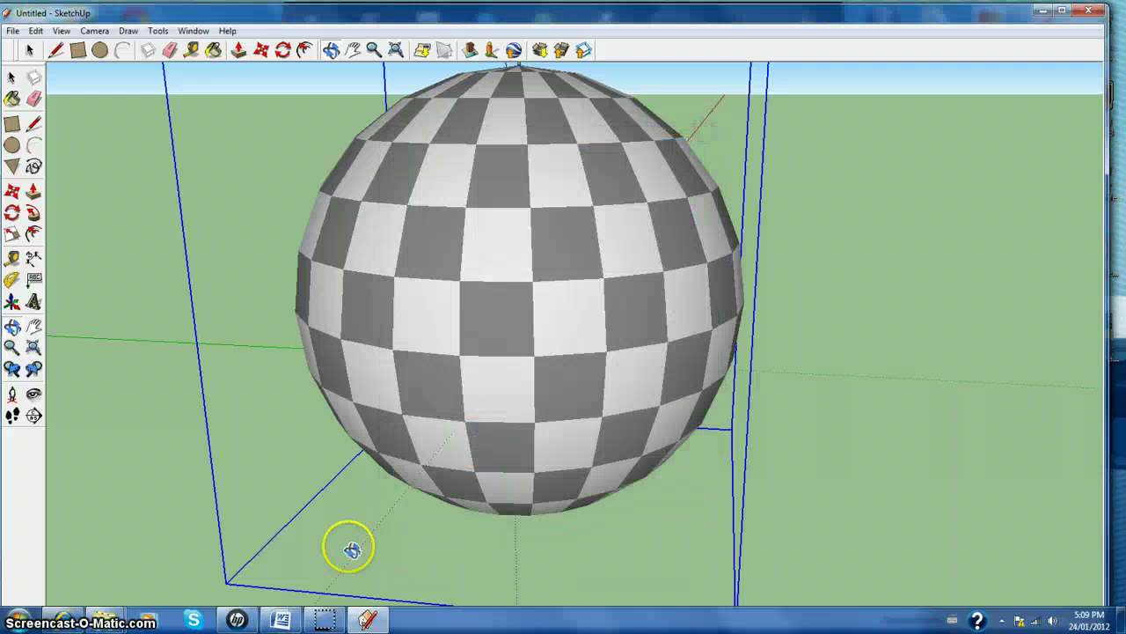